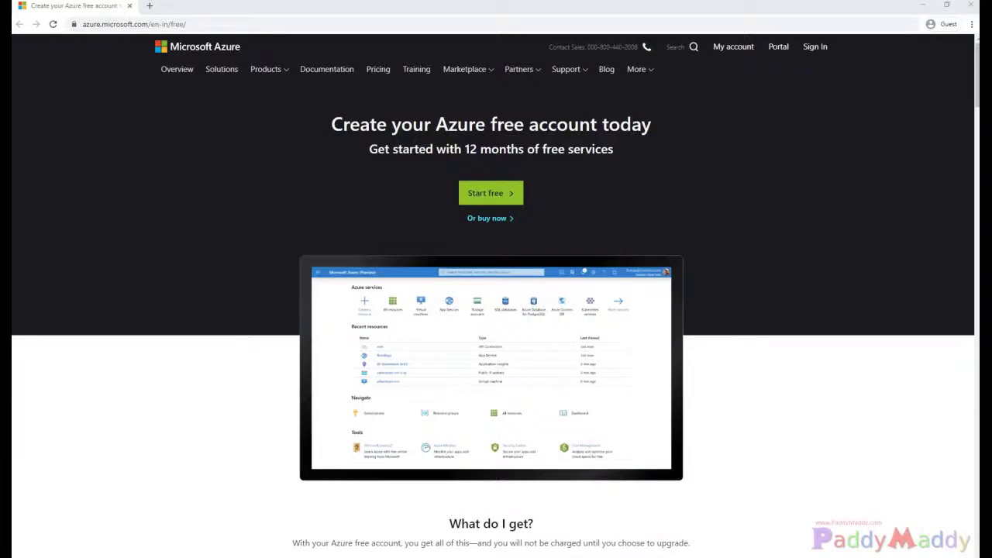
- Open the Azure pricing overview page from the top navigation and browse it
left_click(377, 75)
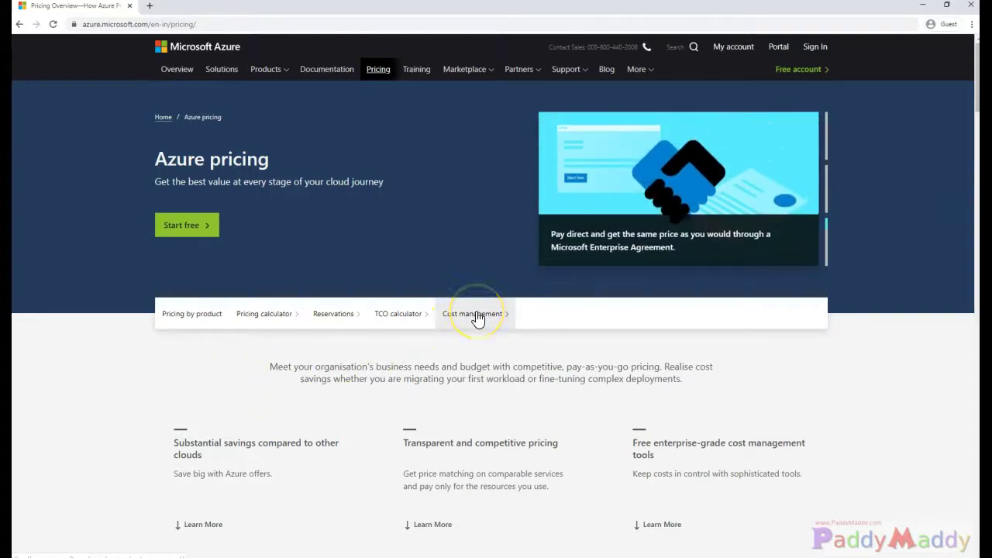
scroll(477, 319, "down", 5)
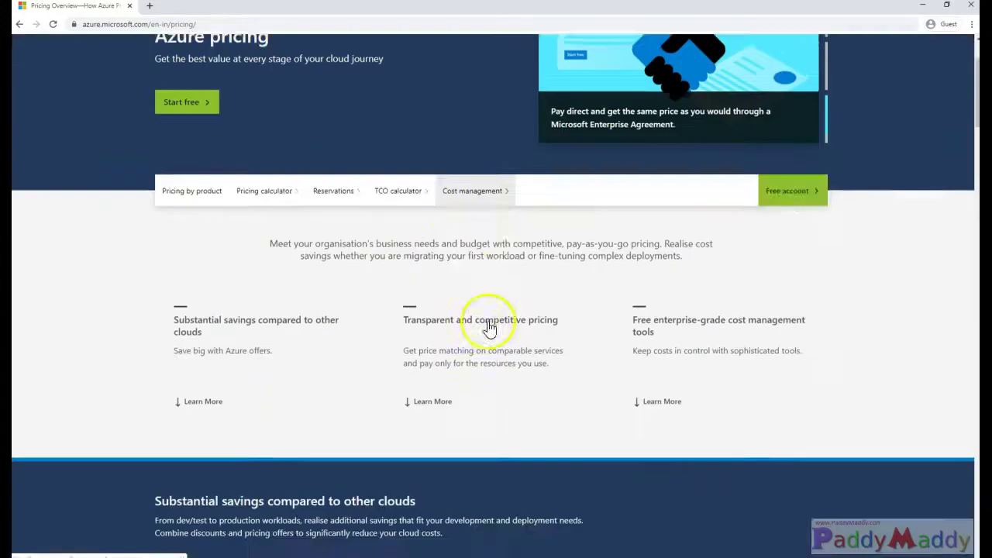
scroll(554, 266, "down", 4)
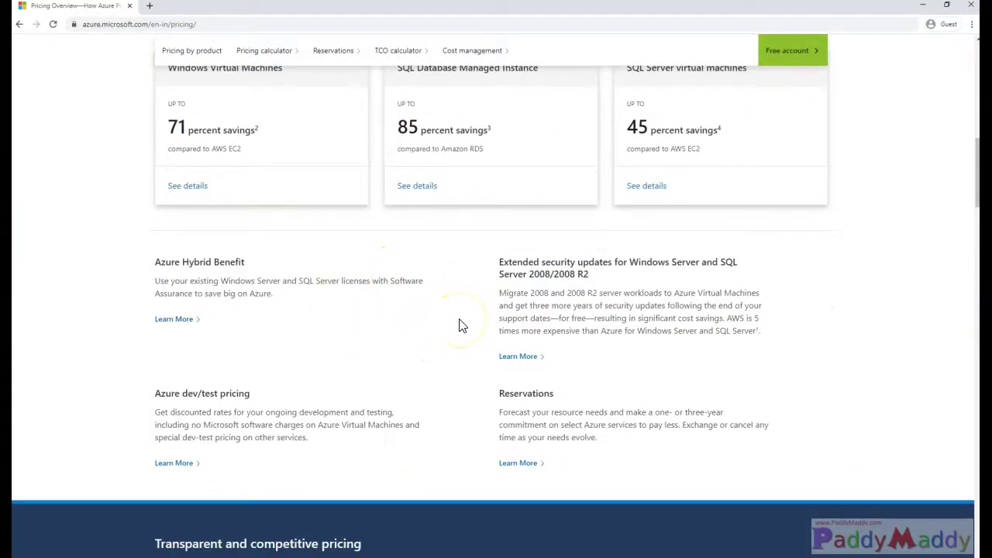
scroll(459, 326, "up", 10)
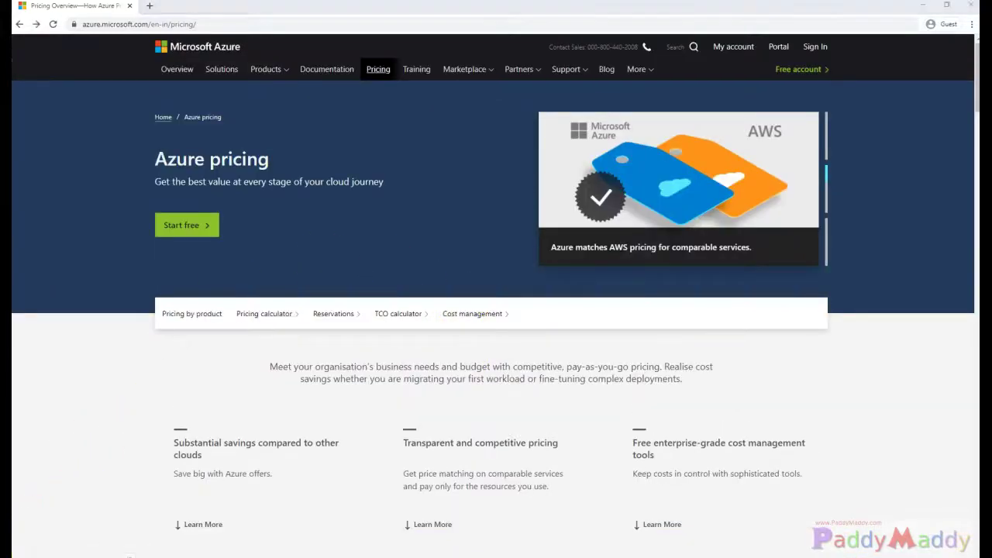
- Open the Pricing calculator and browse its featured products and Your Estimate area
left_click(249, 317)
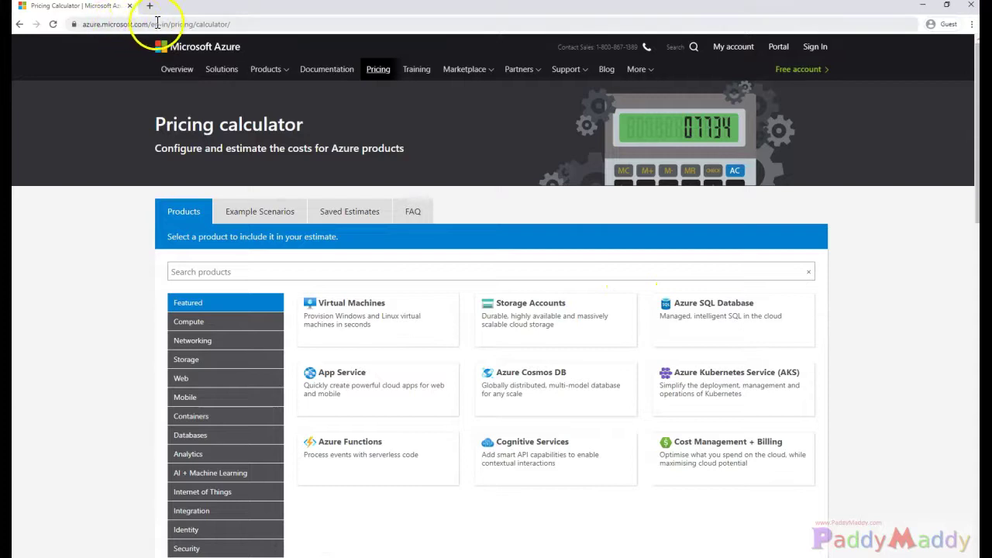
left_click_drag(171, 24, 255, 24)
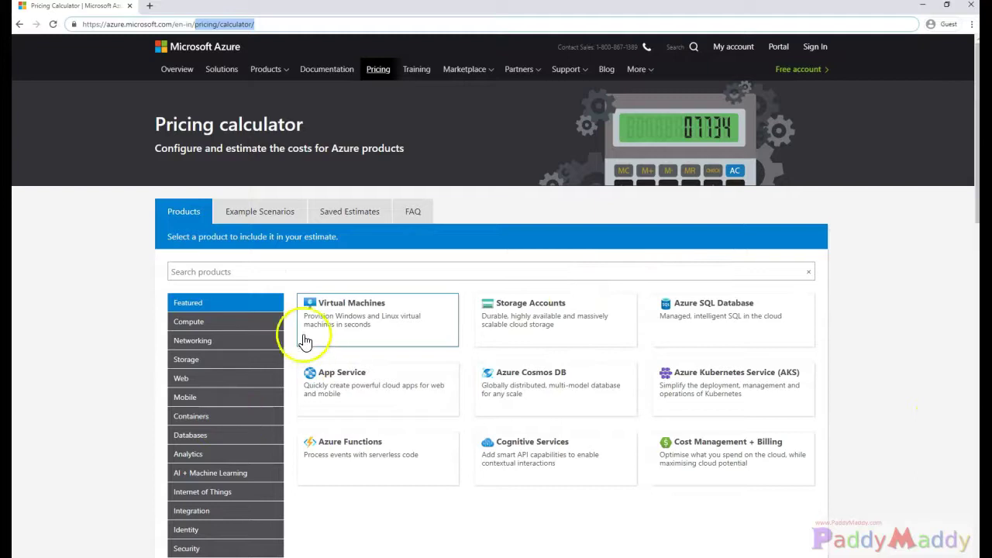
scroll(561, 343, "down", 5)
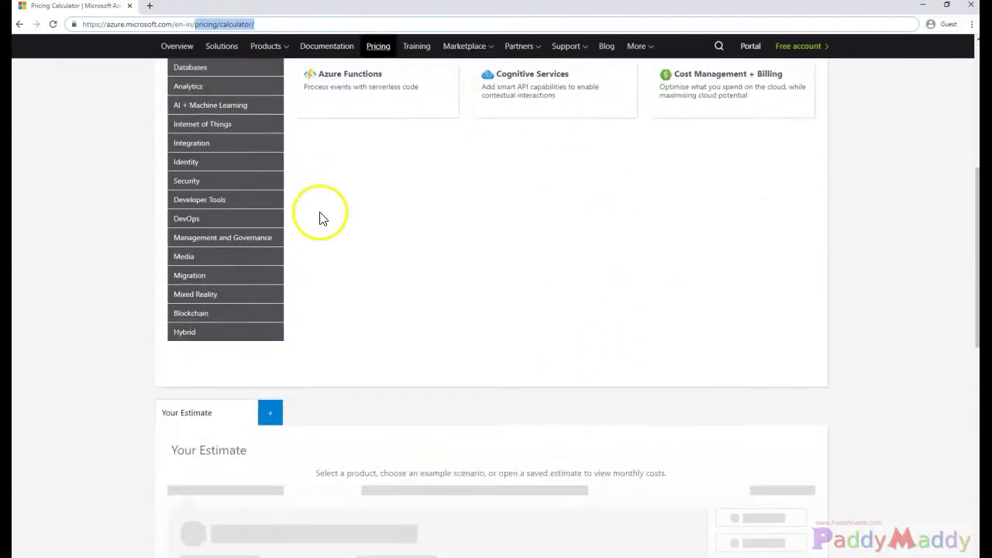
scroll(321, 217, "up", 5)
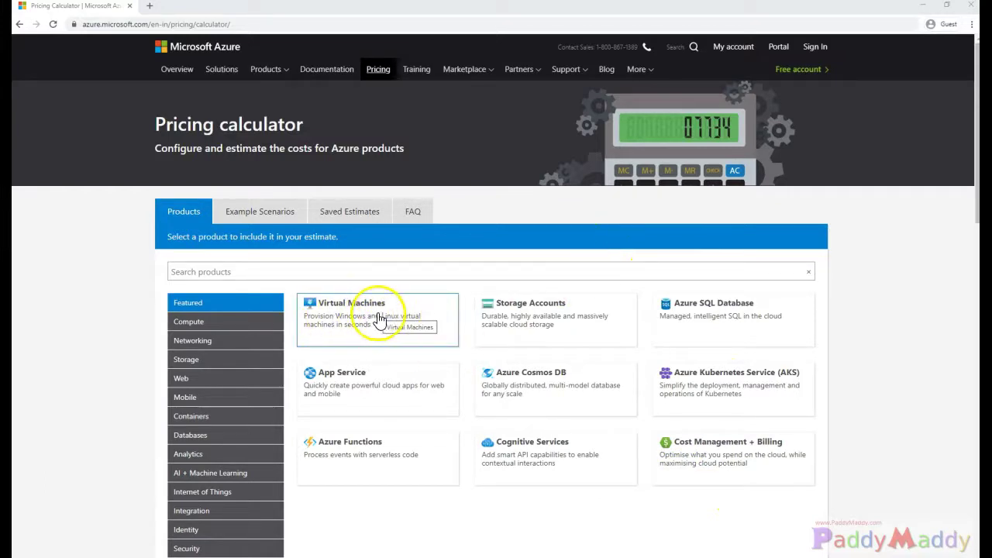
- Add Virtual Machines, then Storage Accounts from the Storage category, to the estimate
left_click(379, 319)
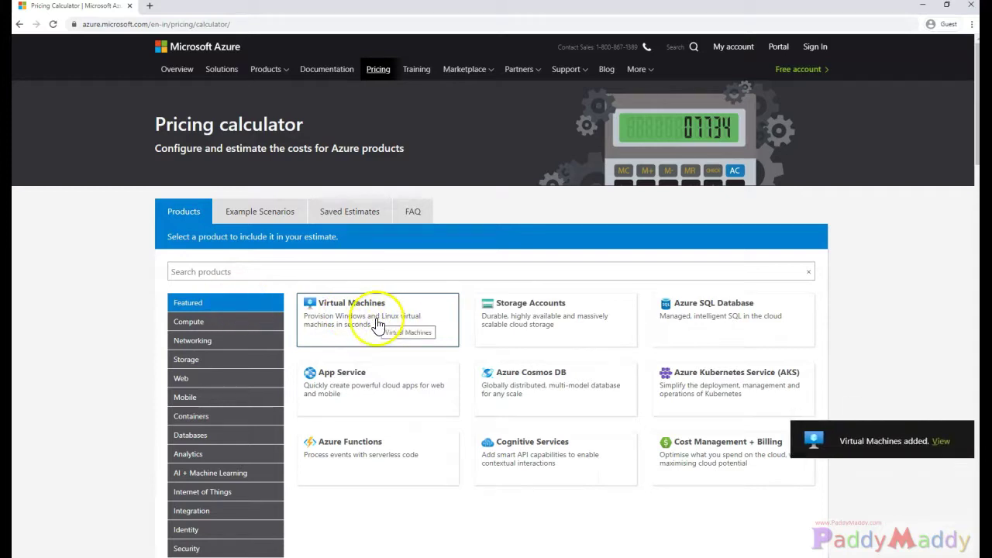
left_click(220, 364)
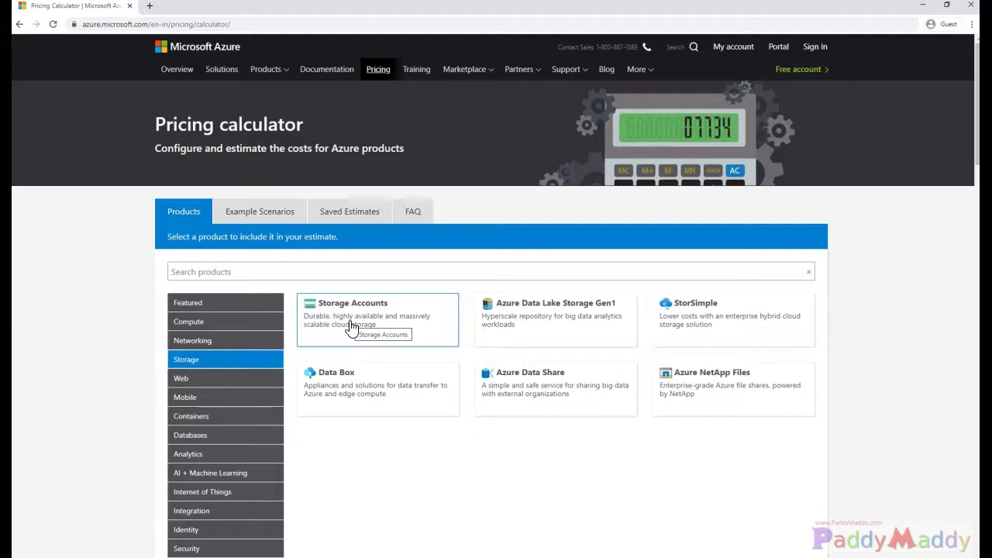
left_click(351, 325)
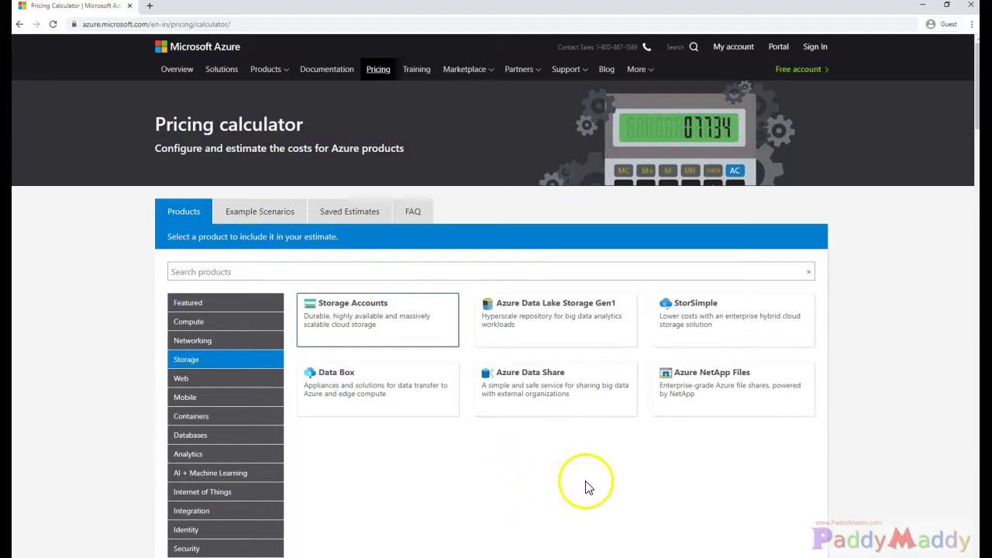
scroll(465, 455, "down", 3)
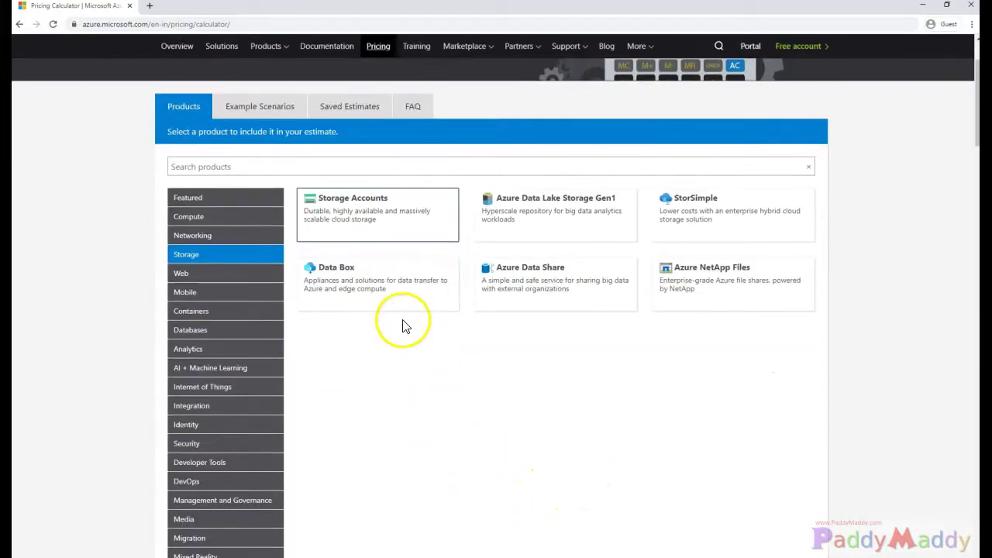
scroll(413, 358, "up", 3)
- Search 'ip' and 'ban' to add IP Addresses and Bandwidth to the estimate
left_click(319, 273)
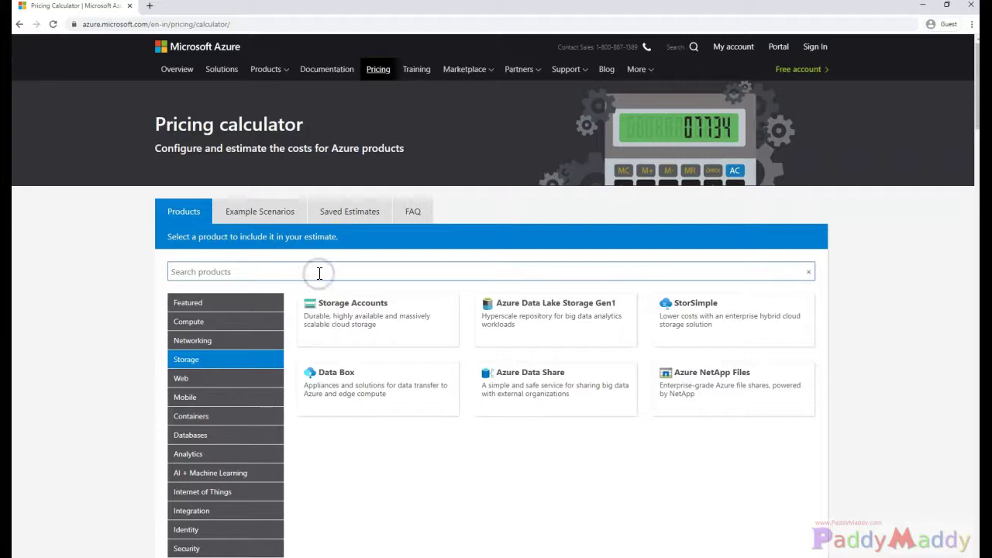
type("ip")
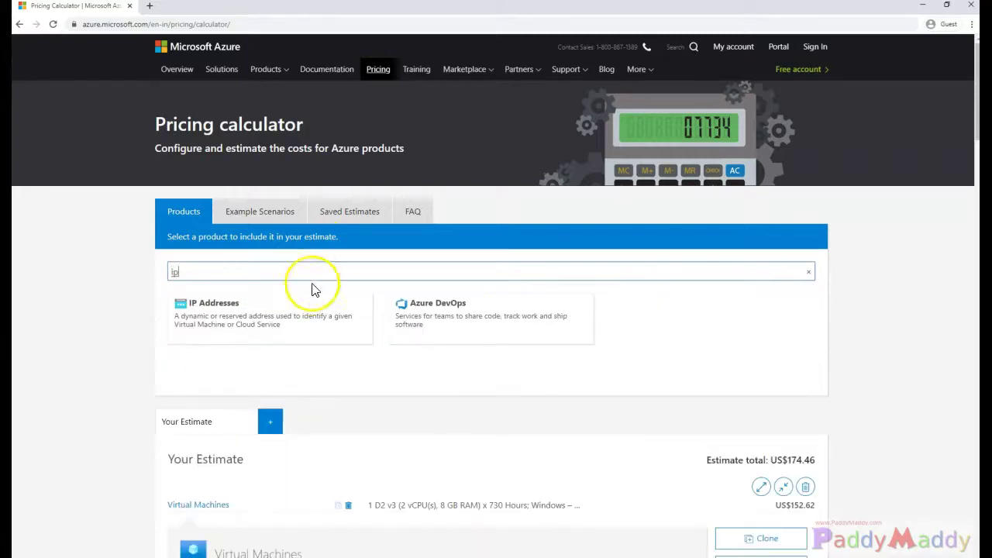
left_click(263, 327)
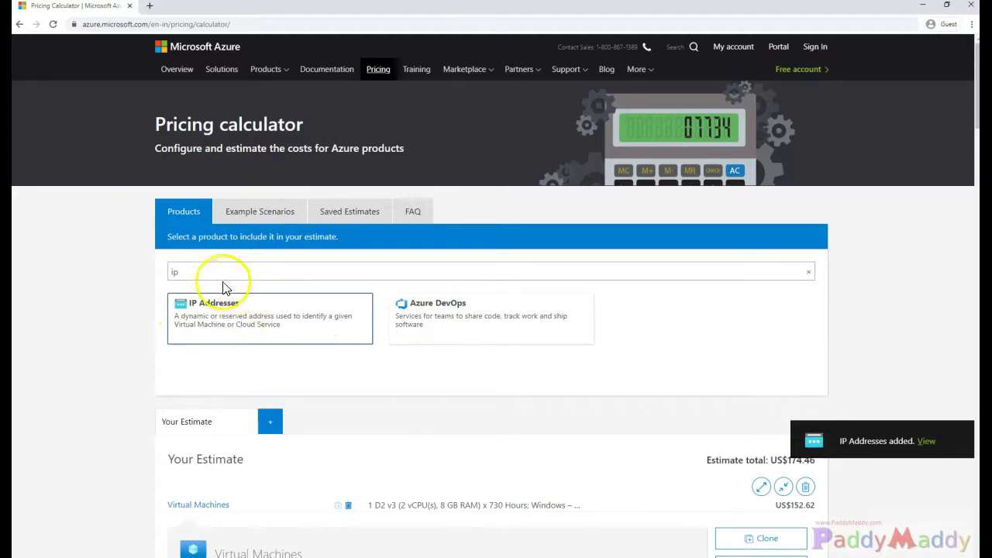
left_click_drag(233, 272, 148, 268)
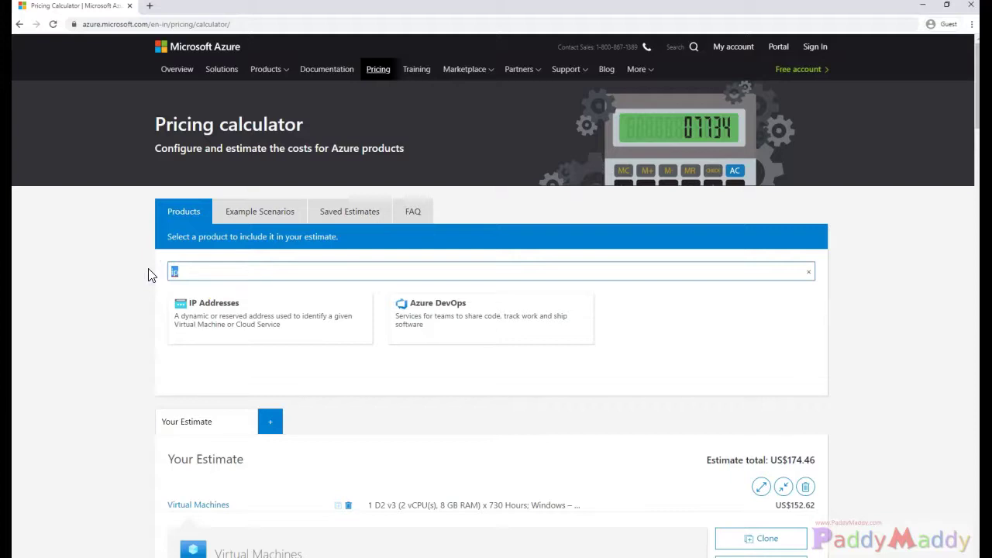
type("ba")
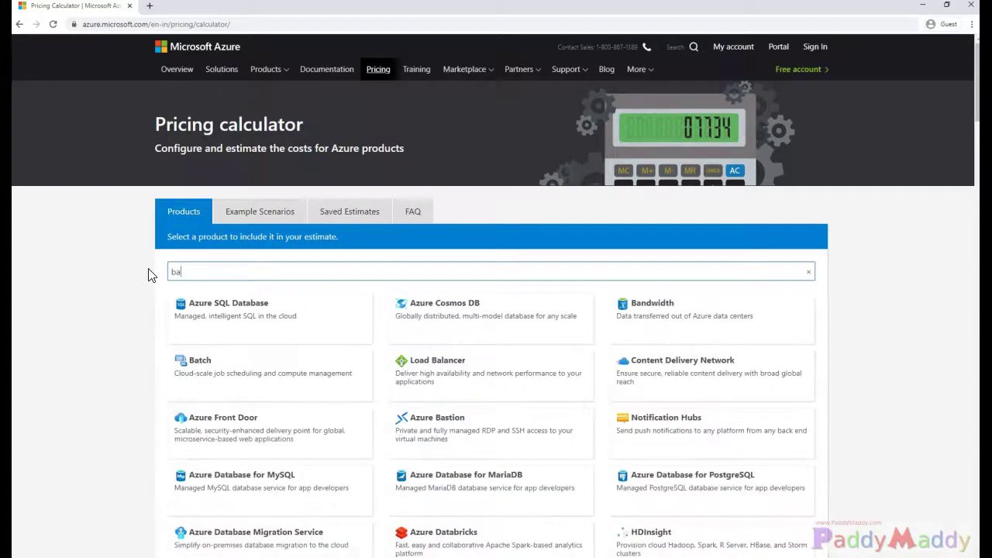
type("n")
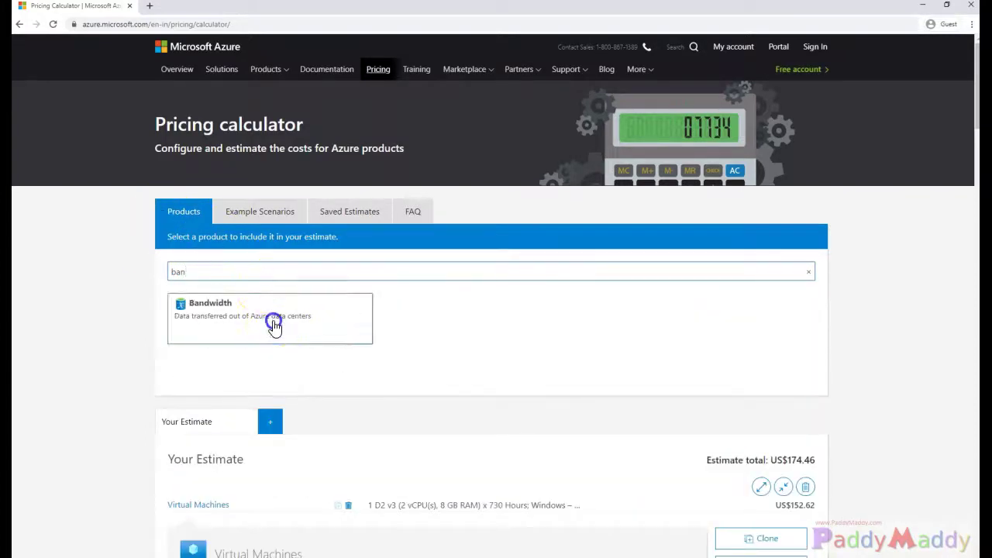
left_click(272, 323)
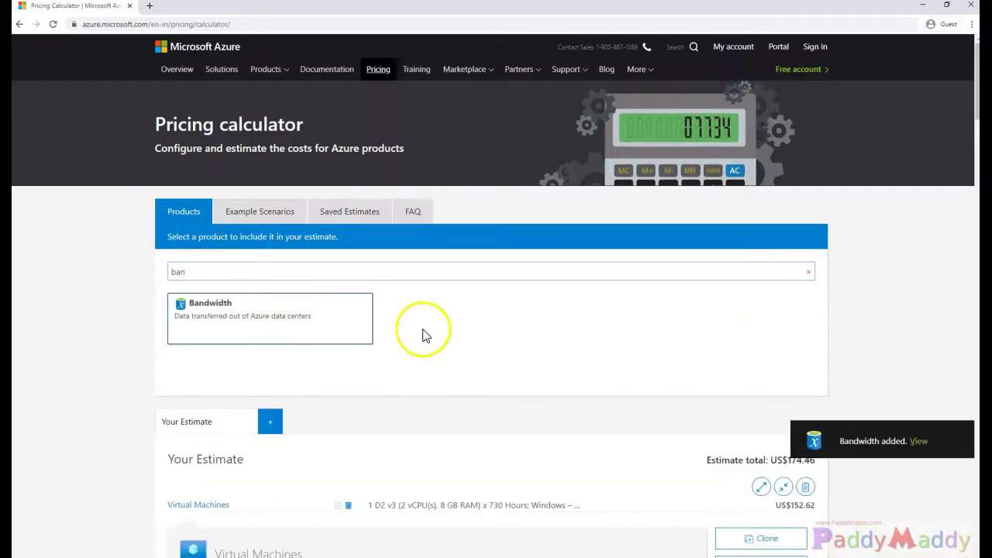
- Clear the search and find 'backup' to add Azure Backup to the estimate
left_click(808, 271)
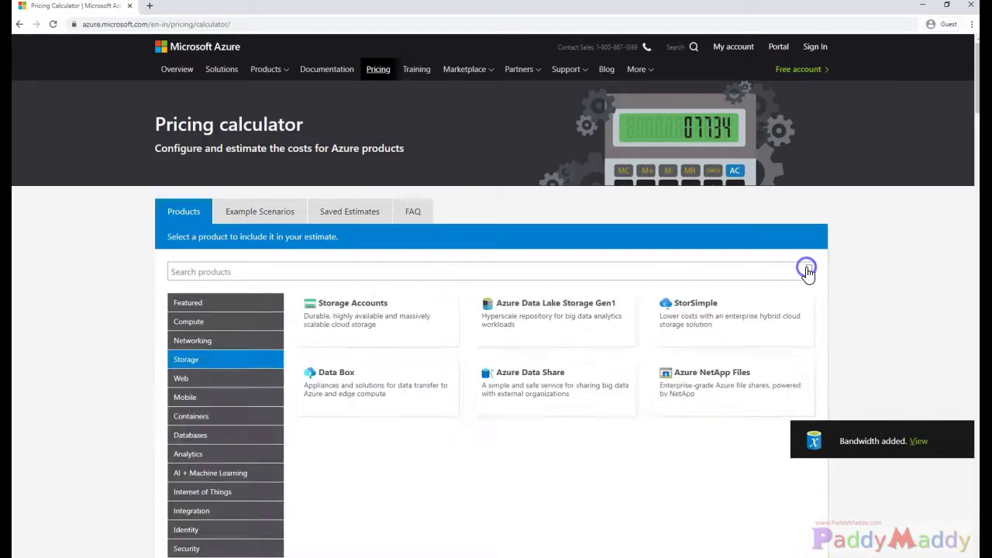
left_click(329, 267)
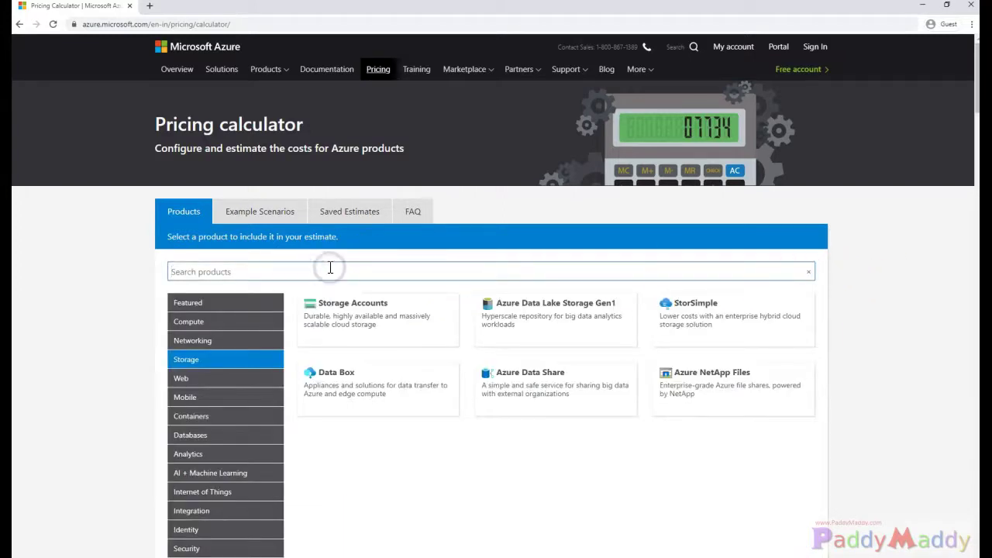
type("backup")
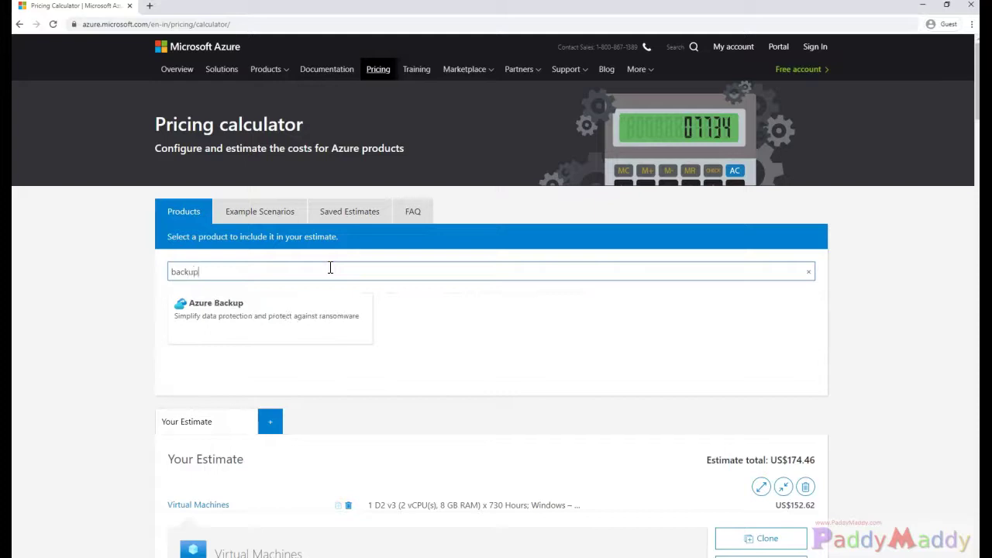
left_click(230, 320)
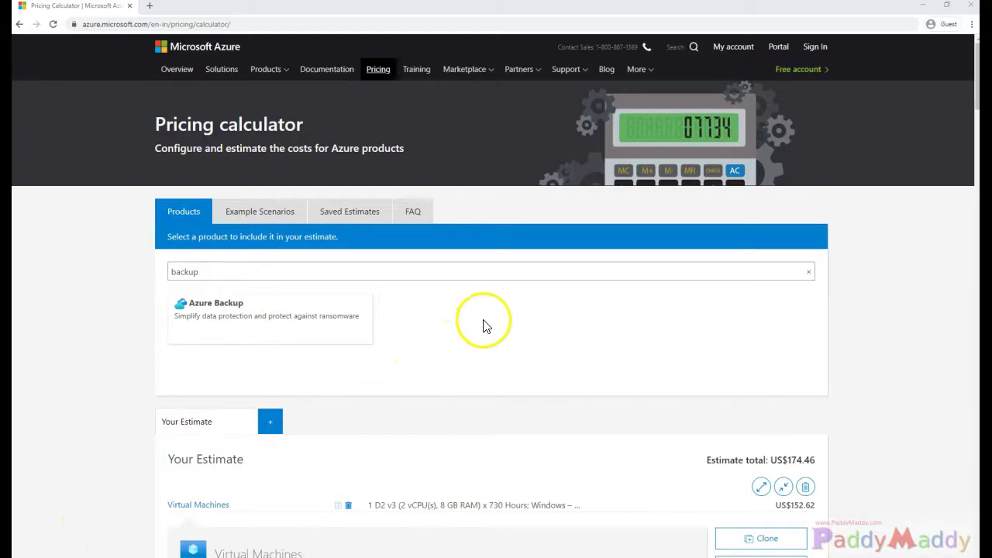
scroll(484, 325, "down", 2)
scroll(485, 325, "down", 2)
scroll(484, 326, "down", 3)
scroll(487, 321, "down", 4)
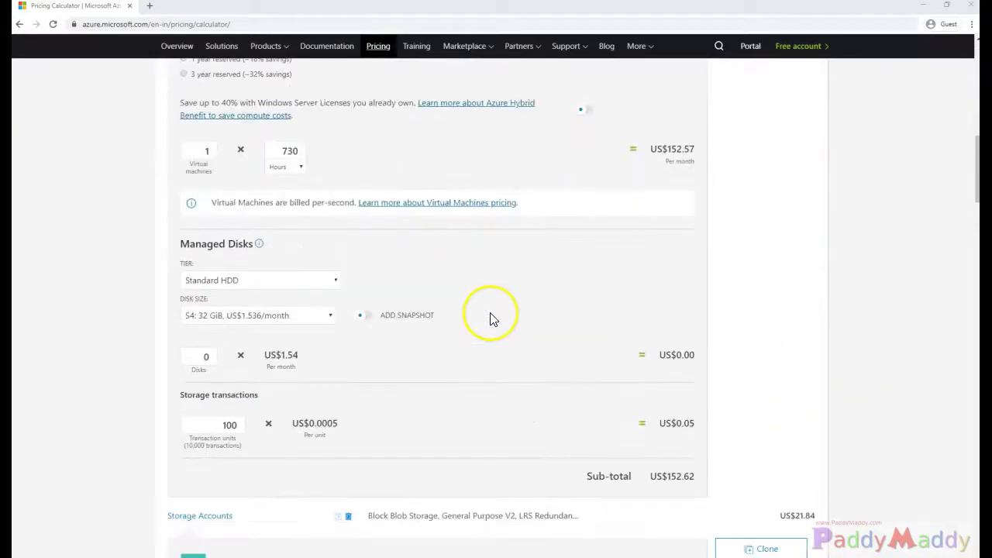
scroll(490, 319, "down", 1)
scroll(489, 319, "down", 3)
scroll(490, 319, "down", 3)
scroll(492, 319, "down", 4)
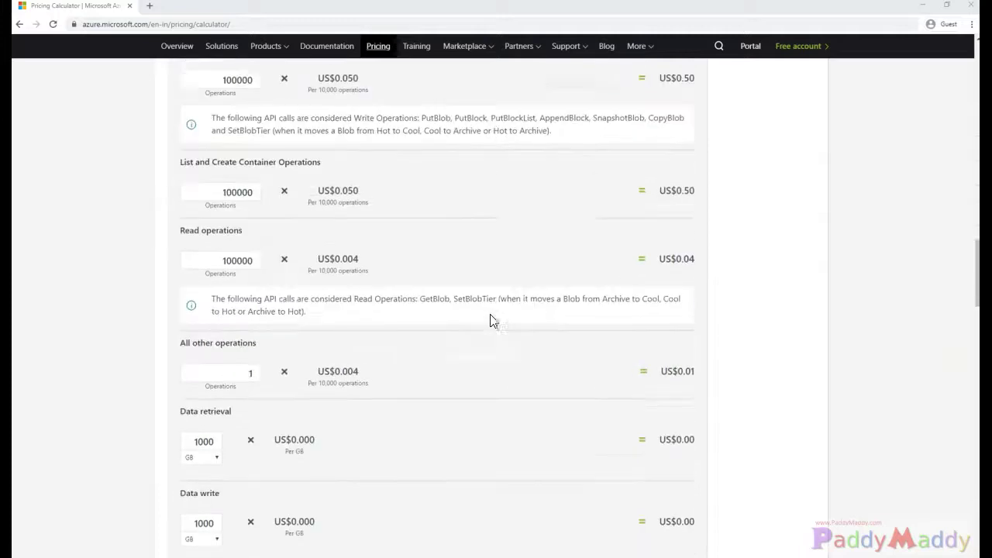
scroll(492, 321, "down", 3)
scroll(494, 323, "down", 2)
scroll(497, 317, "down", 3)
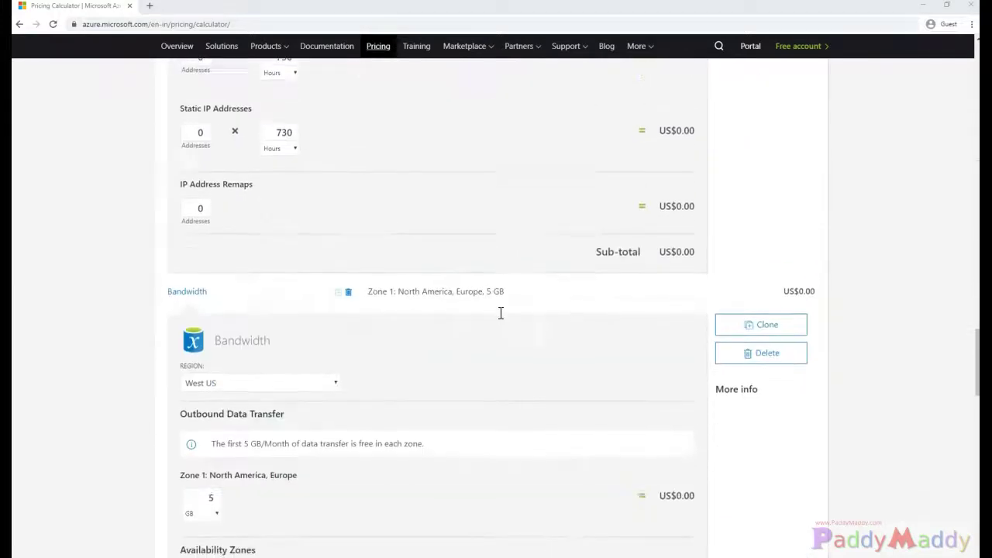
scroll(500, 310, "down", 2)
left_click(500, 299)
scroll(499, 300, "down", 2)
scroll(483, 243, "down", 4)
scroll(483, 248, "down", 3)
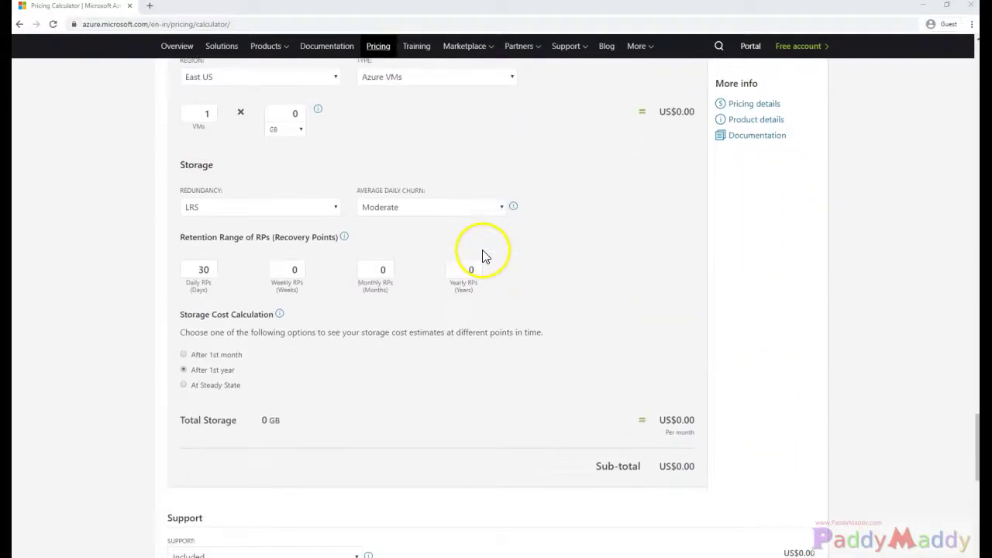
scroll(483, 255, "up", 10)
scroll(490, 248, "up", 5)
scroll(480, 236, "up", 10)
scroll(490, 226, "up", 10)
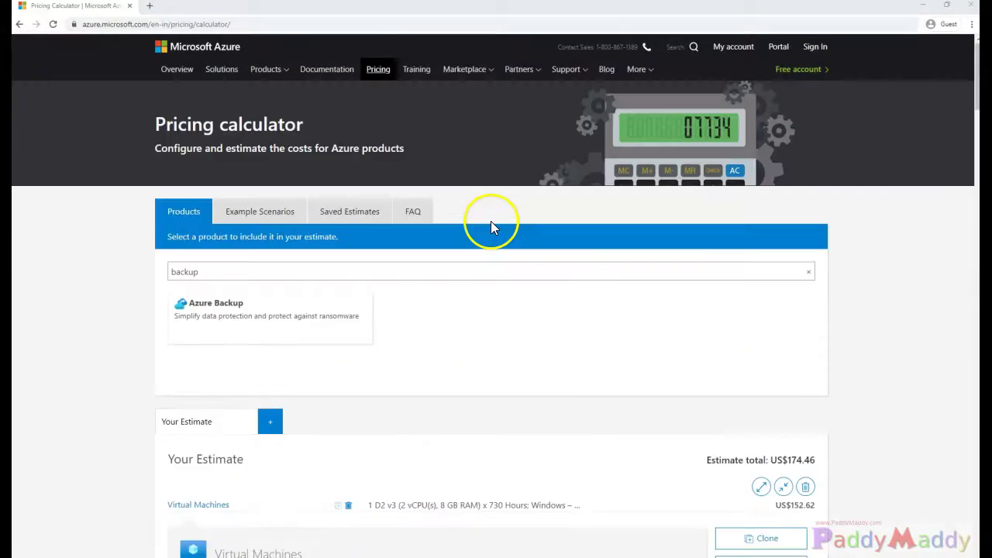
scroll(433, 341, "down", 3)
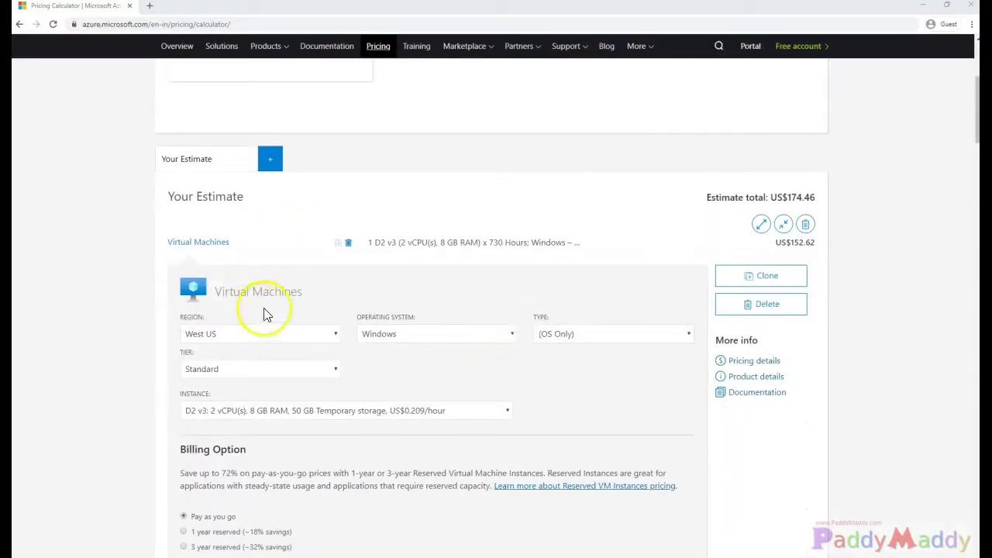
scroll(418, 465, "down", 4)
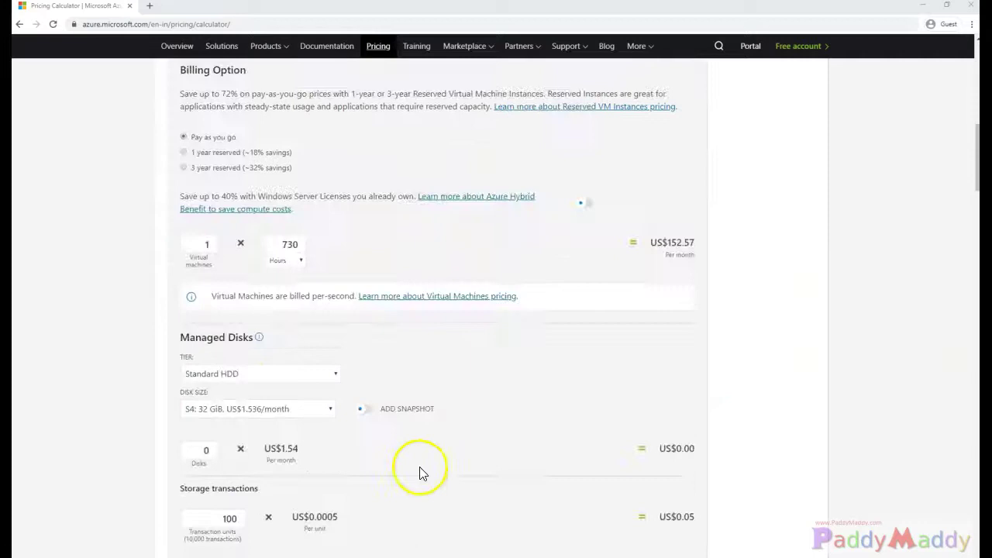
scroll(415, 457, "down", 4)
scroll(341, 387, "down", 3)
scroll(407, 461, "down", 7)
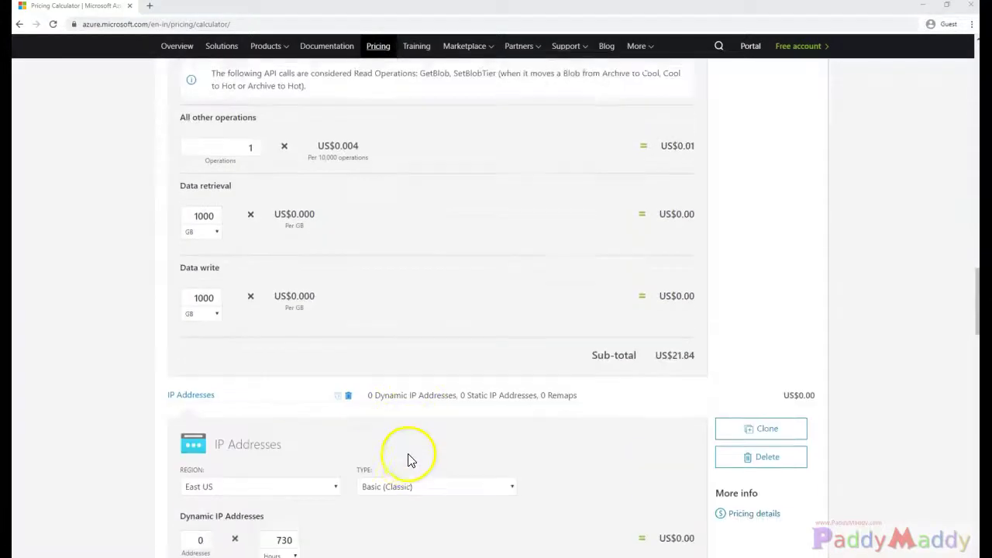
scroll(364, 442, "down", 3)
scroll(421, 432, "down", 5)
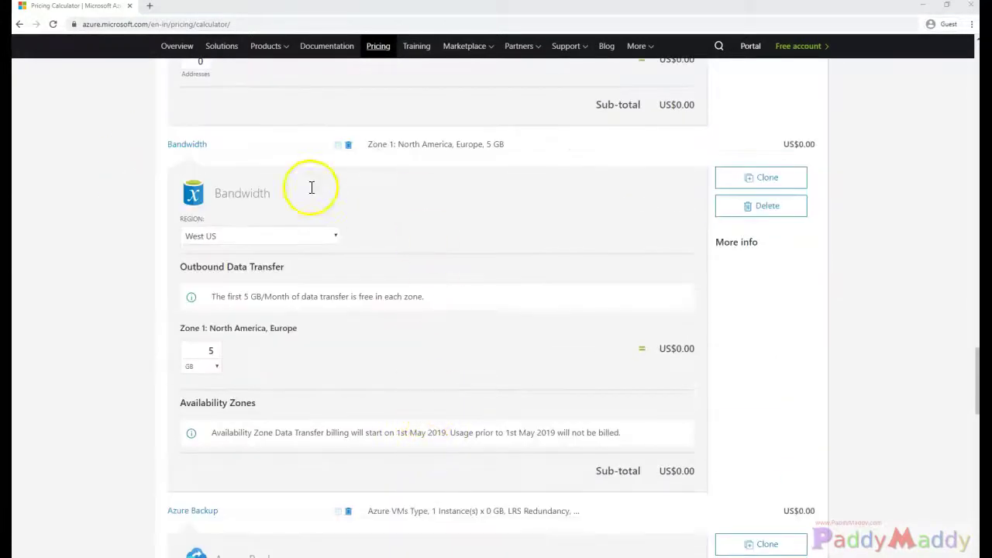
scroll(338, 488, "down", 1)
scroll(338, 488, "down", 4)
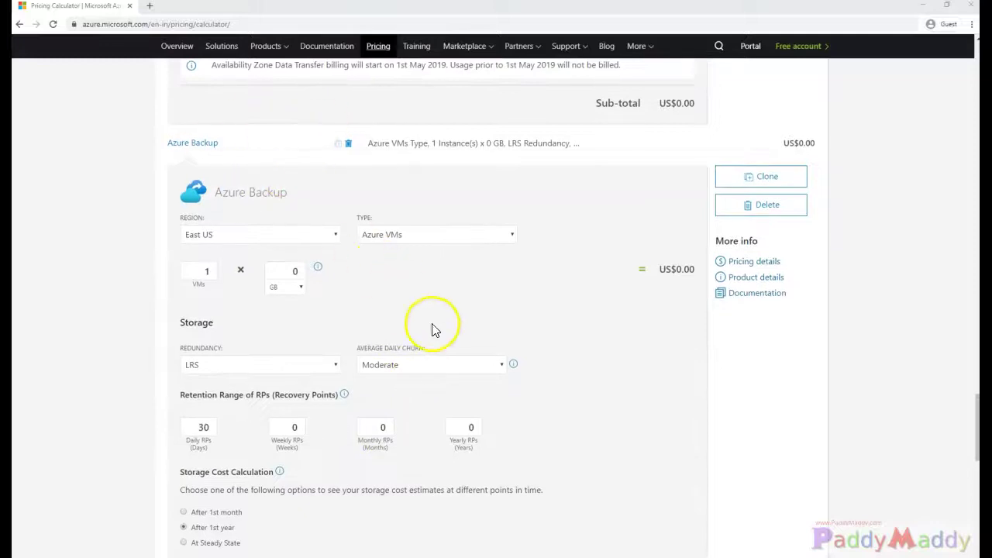
scroll(434, 328, "down", 5)
scroll(465, 349, "up", 5)
scroll(468, 349, "up", 5)
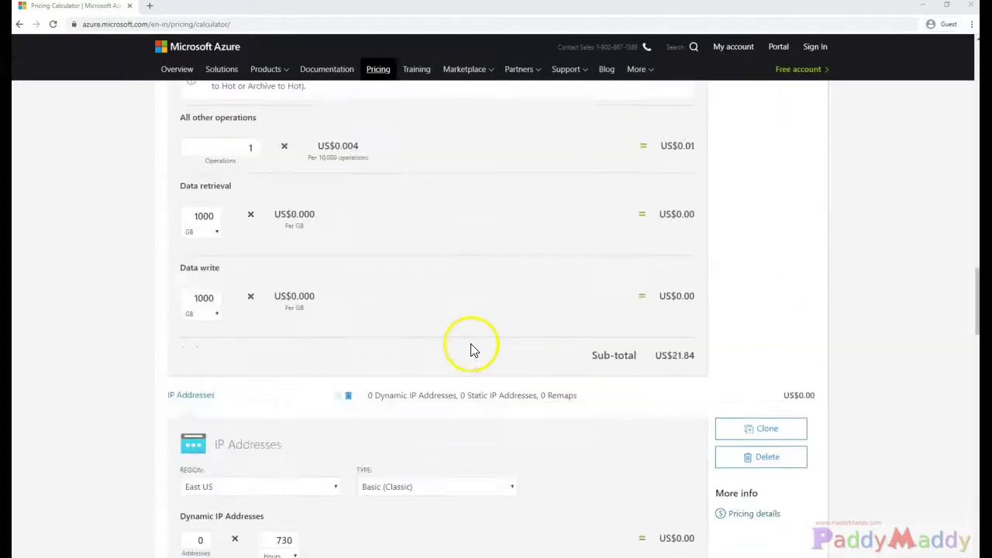
scroll(468, 349, "up", 5)
scroll(472, 357, "up", 3)
scroll(472, 357, "up", 5)
scroll(472, 358, "up", 5)
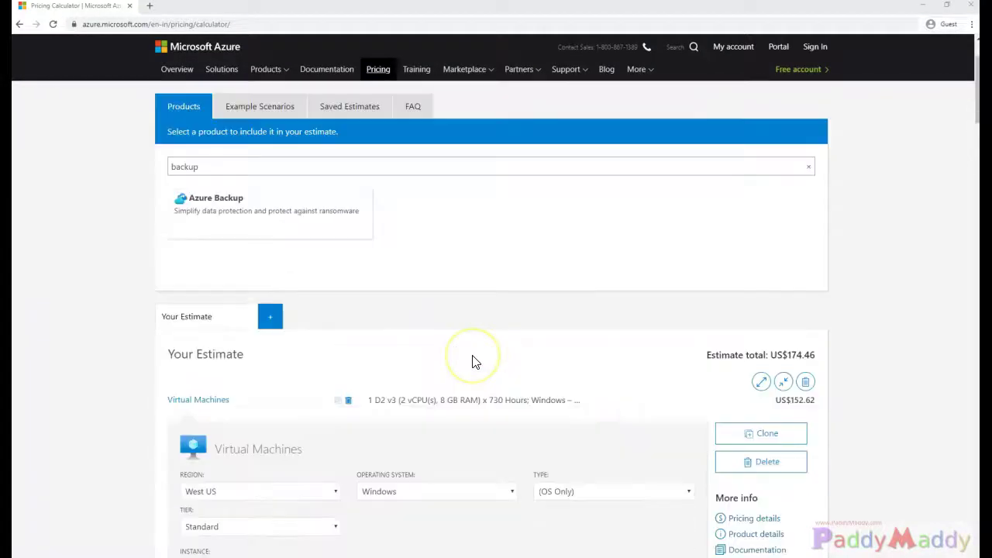
scroll(474, 360, "up", 2)
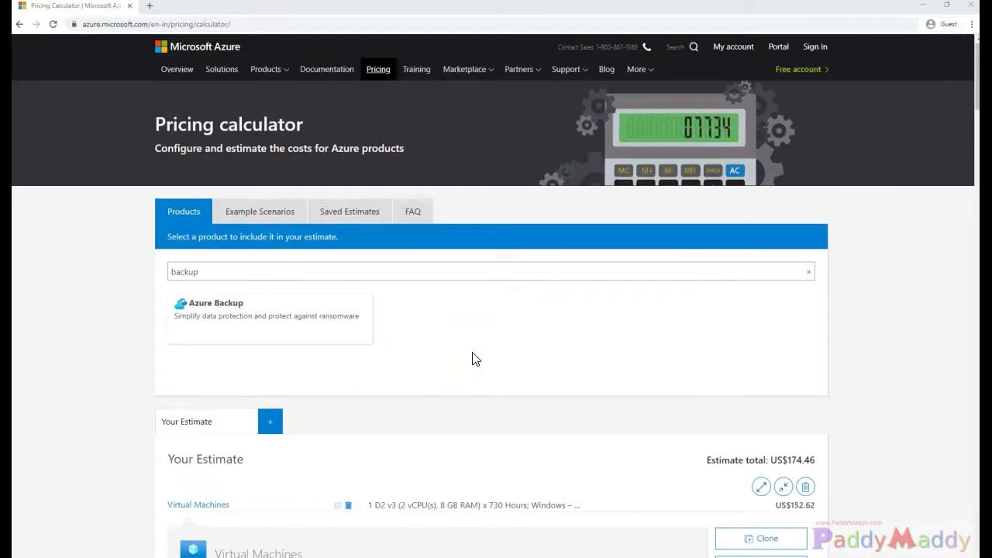
- Clear the product search and scroll to the Virtual Machines card
left_click(808, 271)
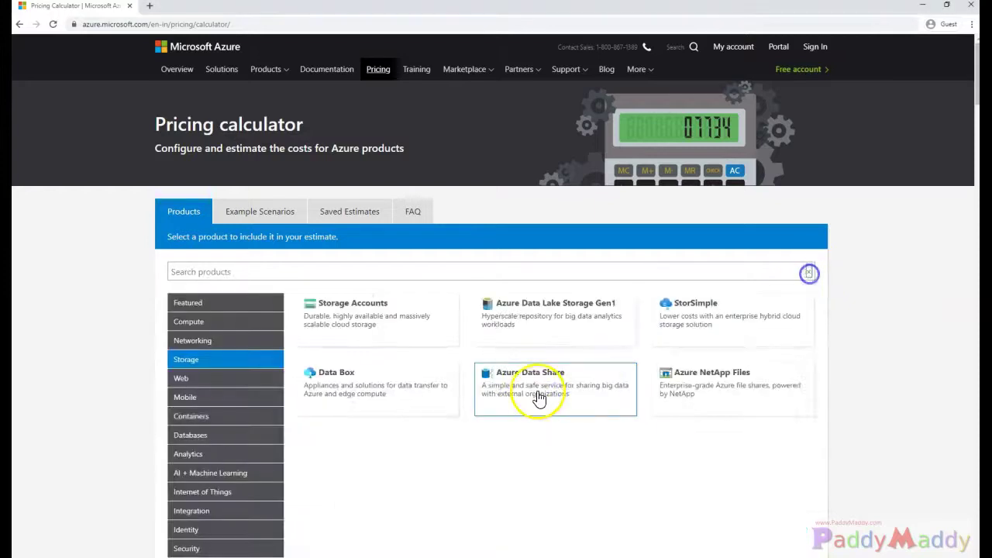
scroll(382, 399, "down", 5)
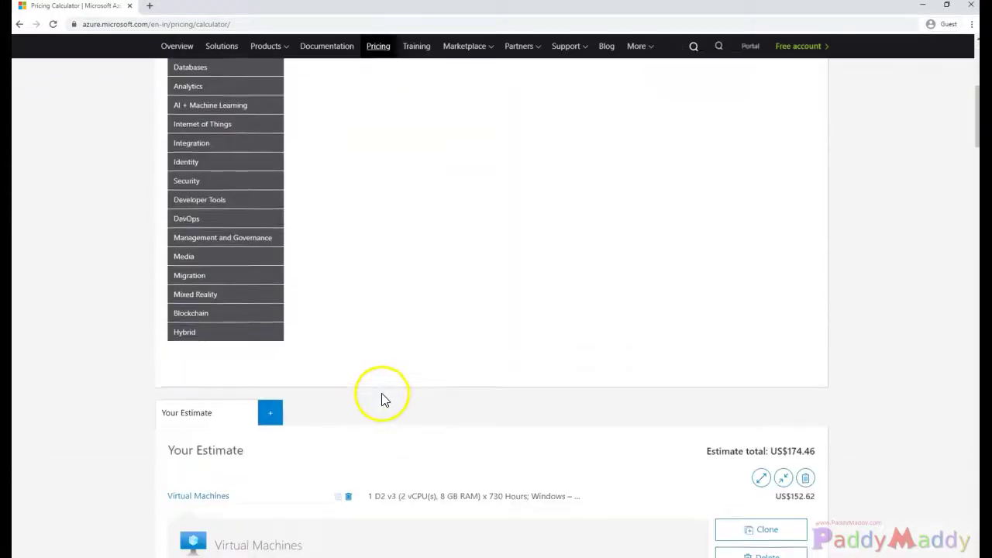
scroll(382, 399, "down", 5)
scroll(392, 398, "up", 2)
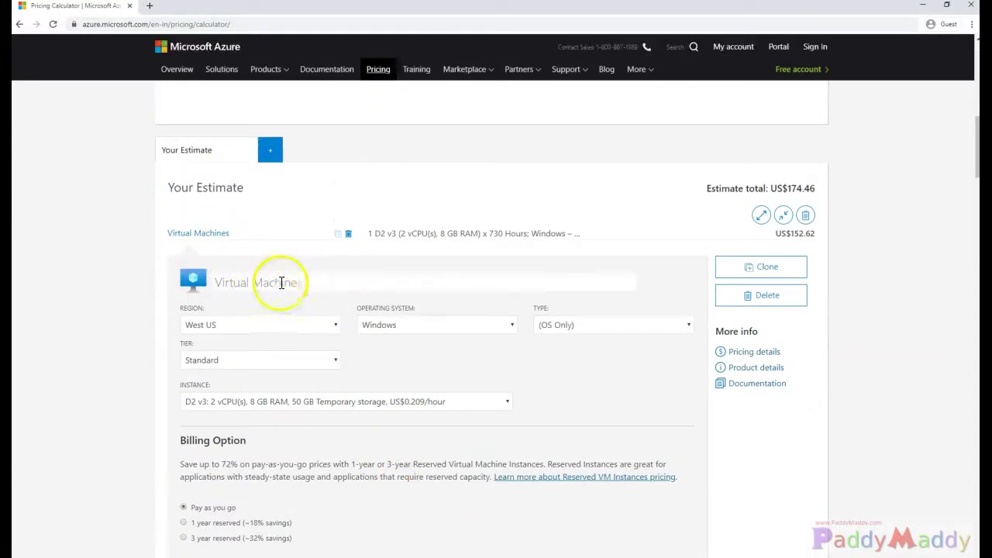
- Name the virtual machine entry USAWEB-Srv01, removing the WebServer prefix
left_click(281, 282)
type("WebServer - USAWEB-Srv01")
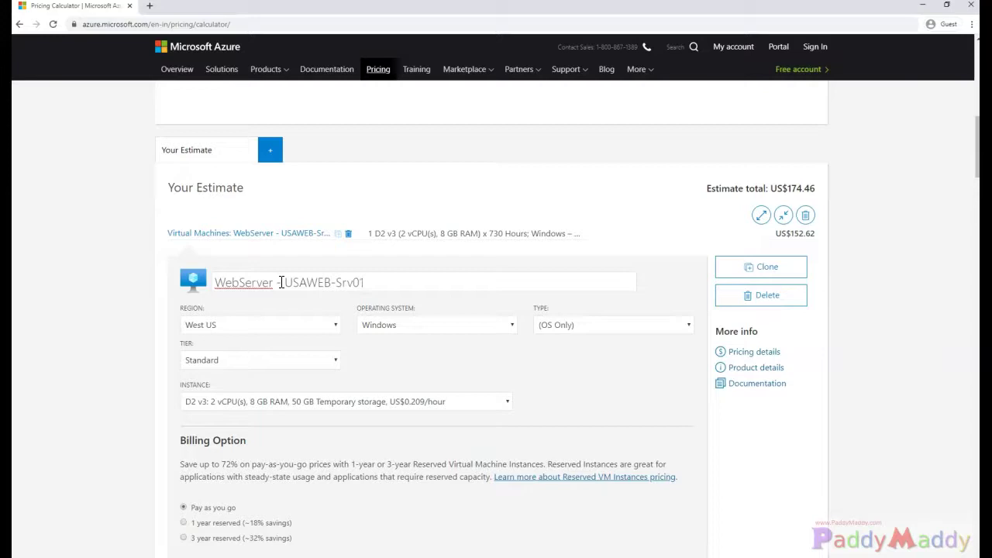
left_click_drag(284, 282, 371, 282)
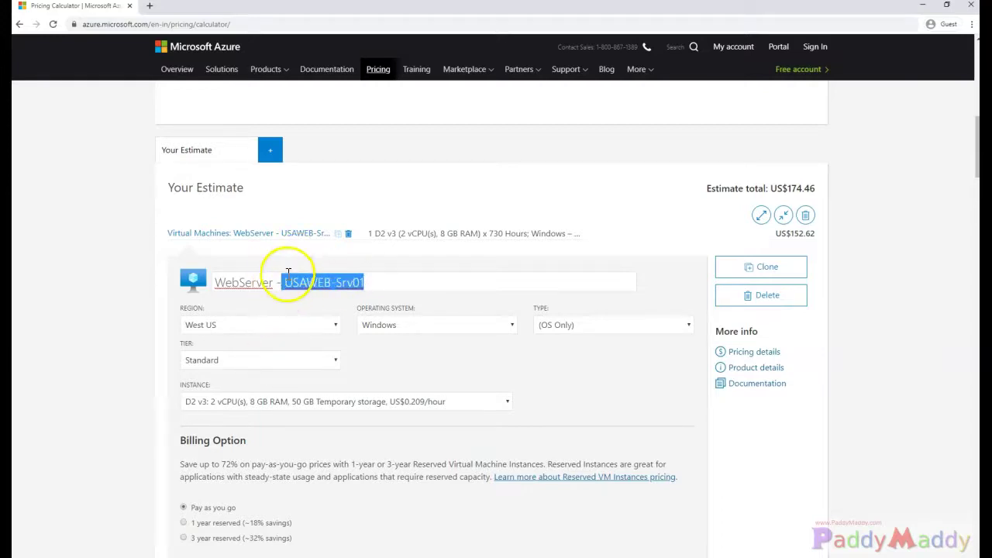
left_click(278, 282)
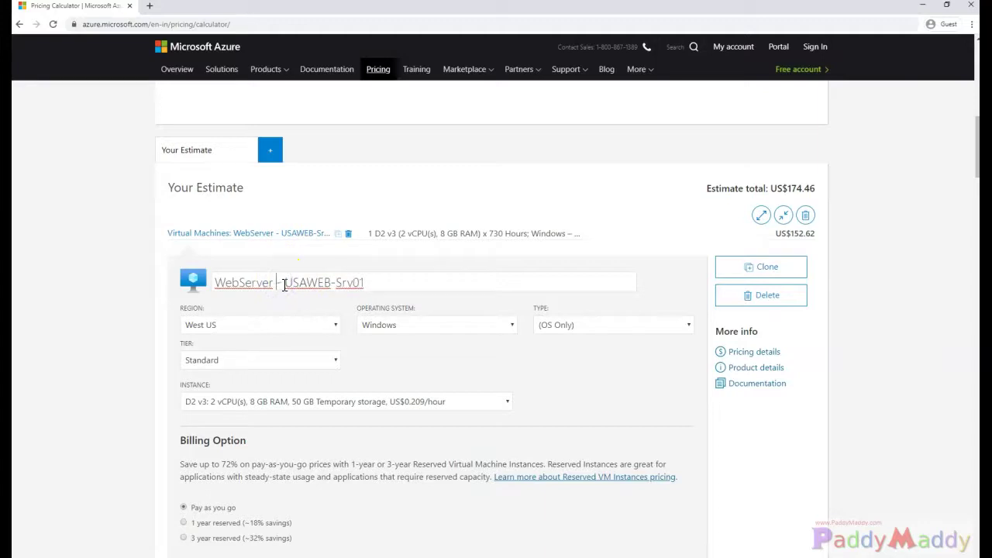
left_click_drag(284, 283, 91, 276)
key("BackSpace")
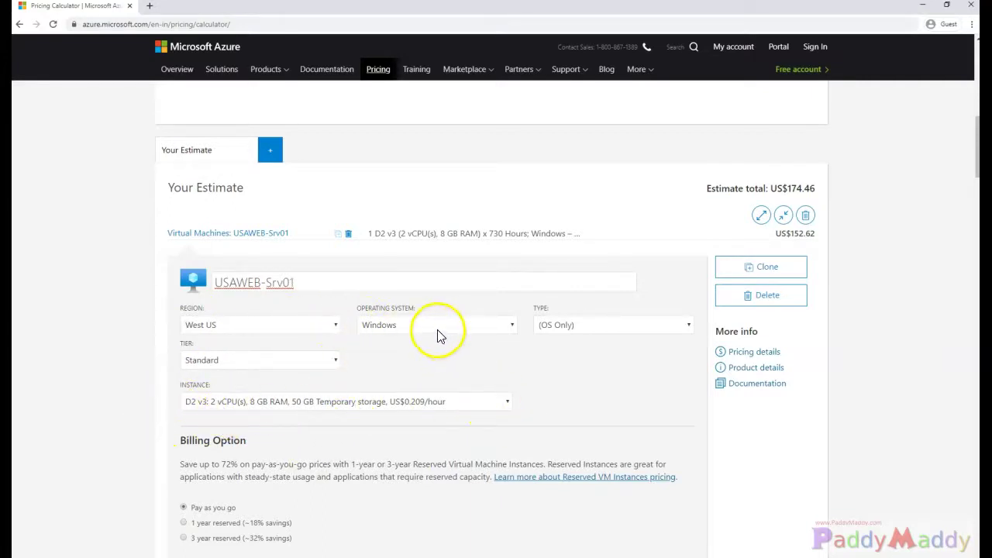
- Keep the (OS Only) type and Standard tier for USAWEB-Srv01
left_click(608, 328)
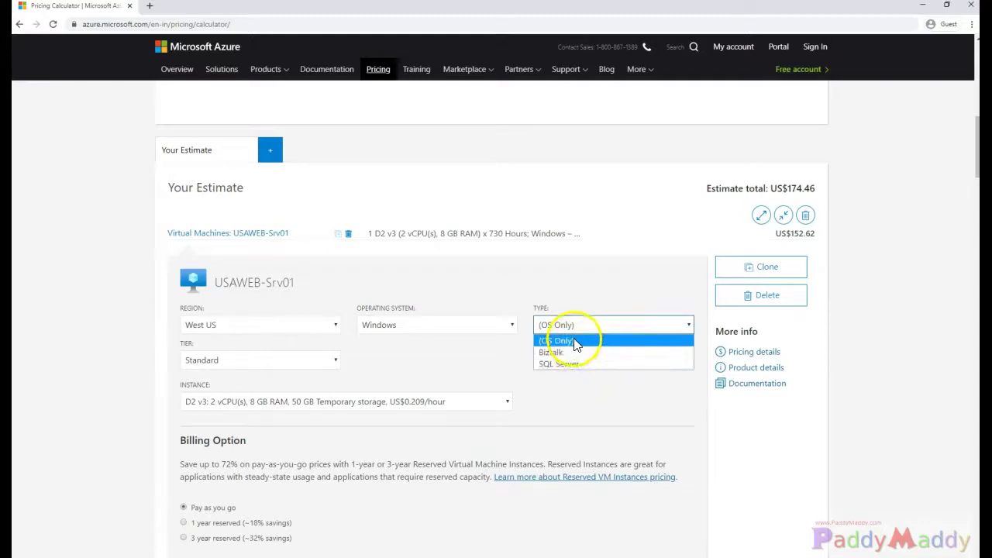
left_click(575, 342)
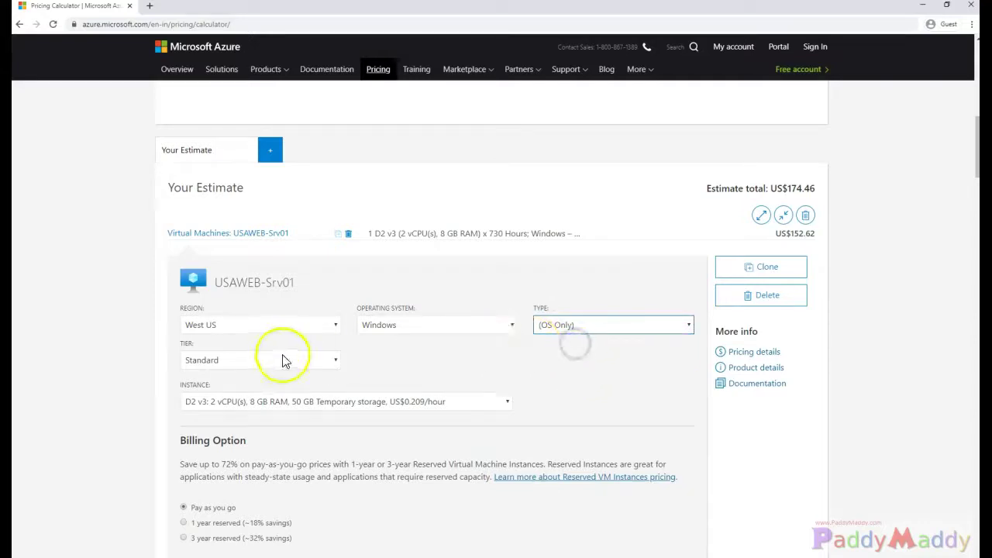
left_click(337, 361)
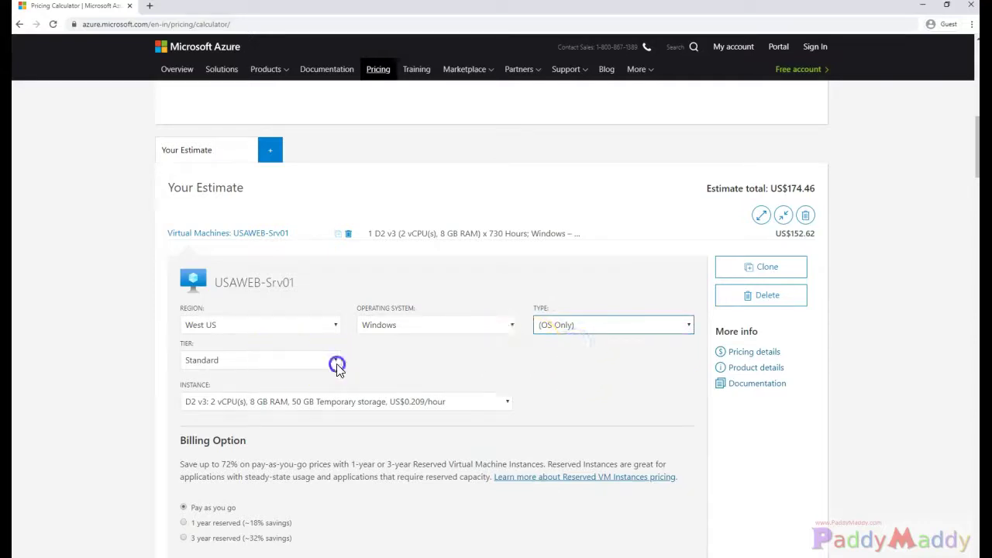
left_click(438, 376)
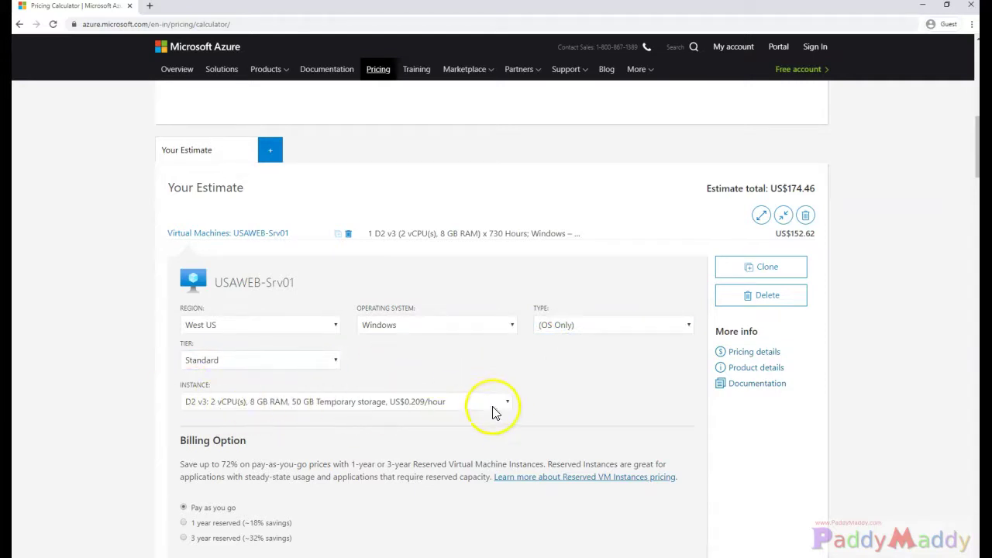
- Set the instance size to DS4 v2 with 8 vCPUs and 28 GB RAM
left_click(495, 411)
scroll(332, 390, "down", 1)
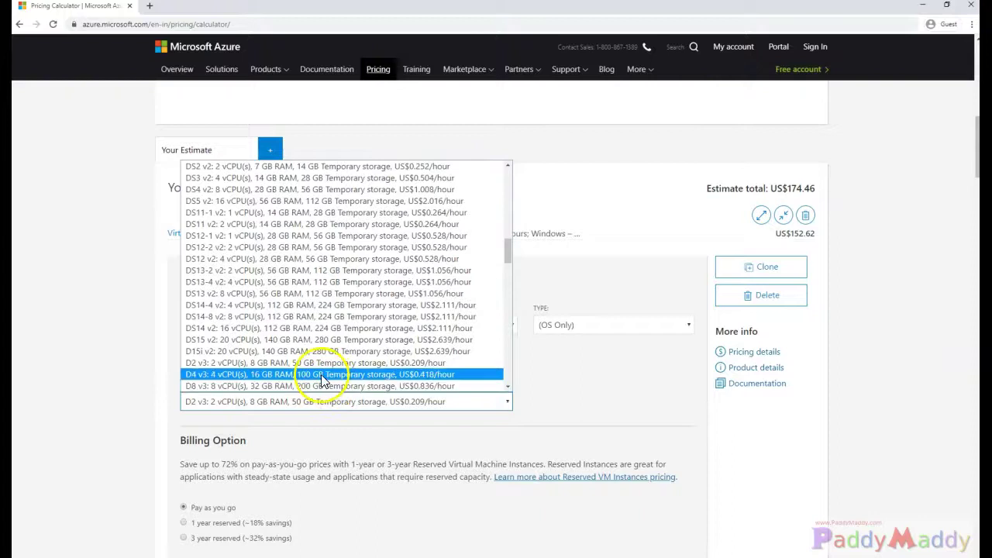
scroll(333, 309, "up", 10)
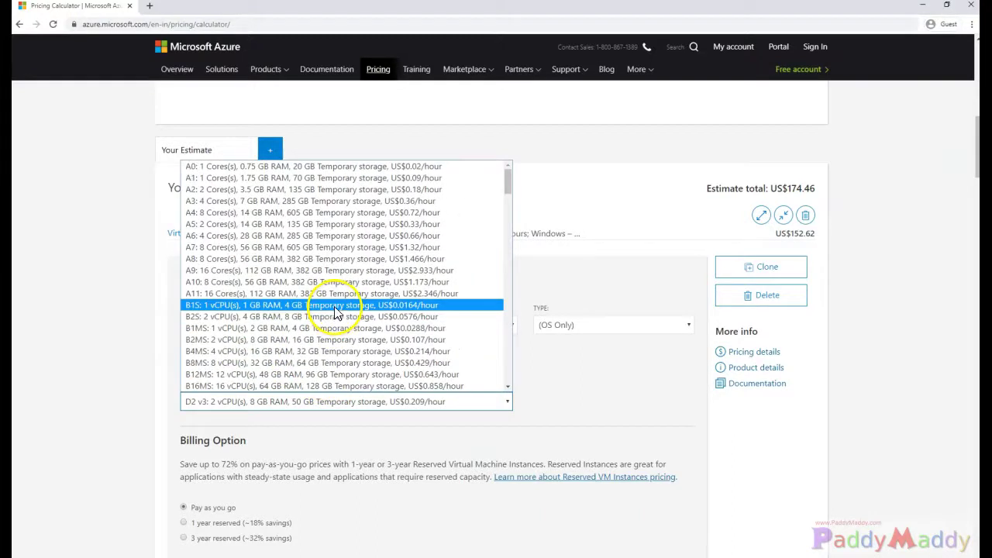
scroll(333, 310, "down", 8)
scroll(295, 256, "down", 1)
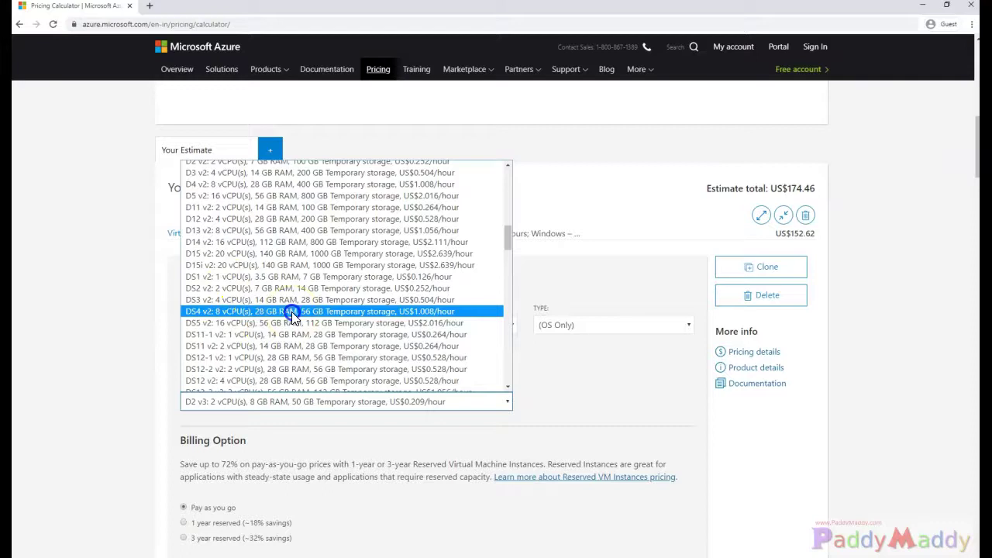
left_click(291, 312)
- Switch billing to 3-year reserved, dropping the VM from US$735.84 to US$427.83
scroll(310, 436, "down", 1)
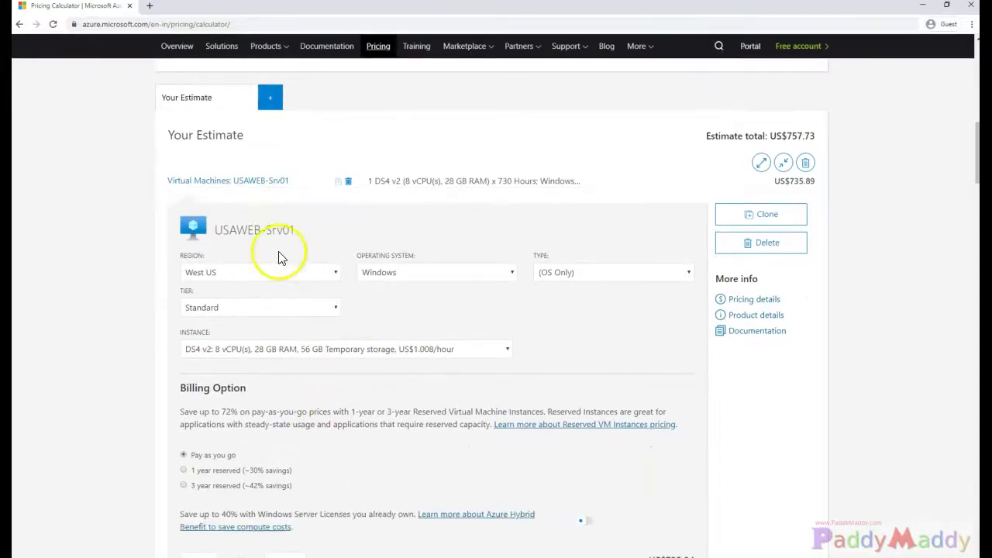
scroll(333, 399, "down", 2)
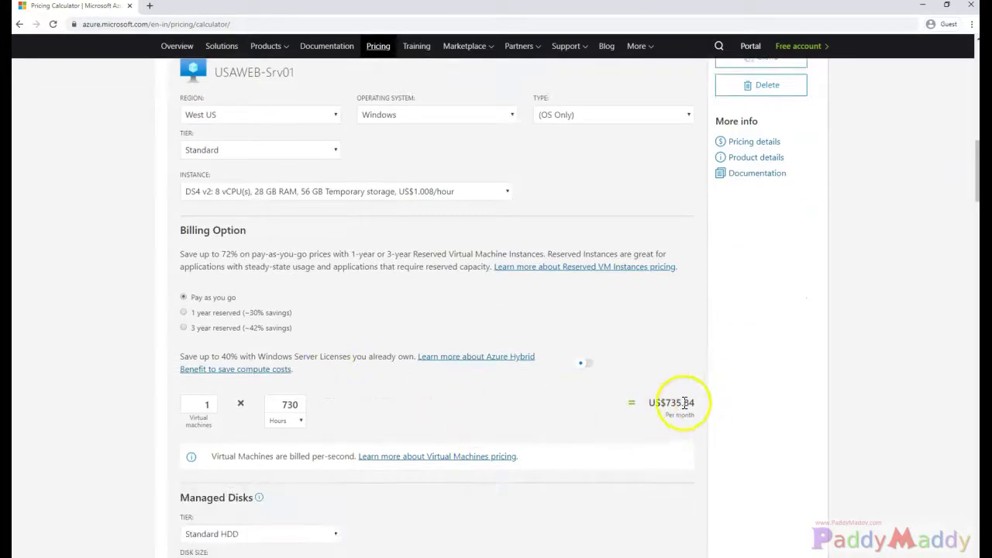
left_click_drag(670, 404, 695, 403)
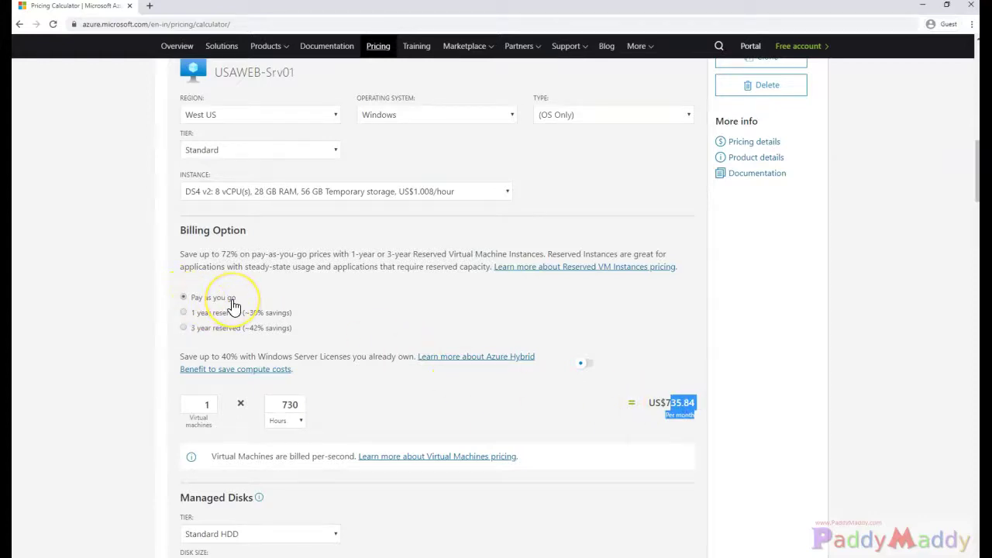
left_click(236, 330)
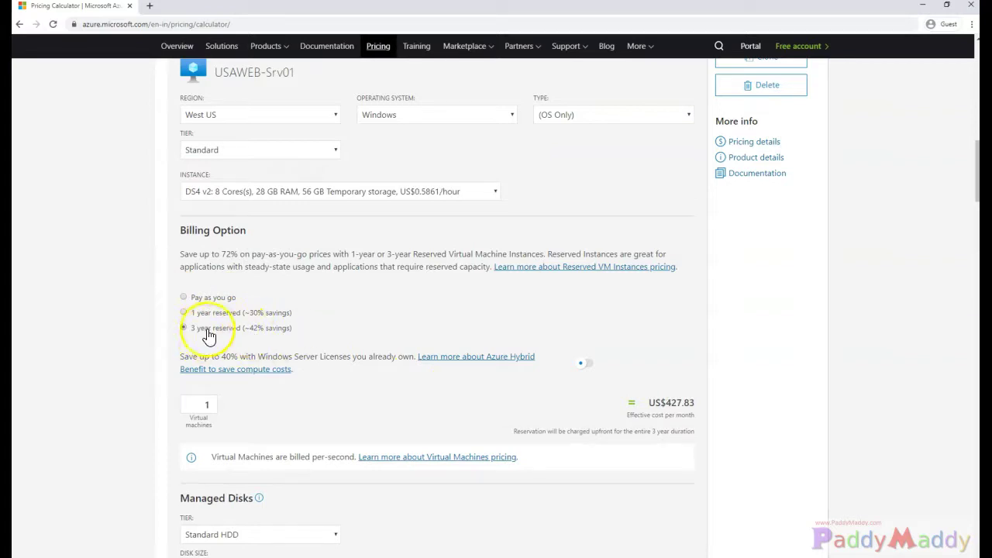
left_click_drag(648, 403, 702, 404)
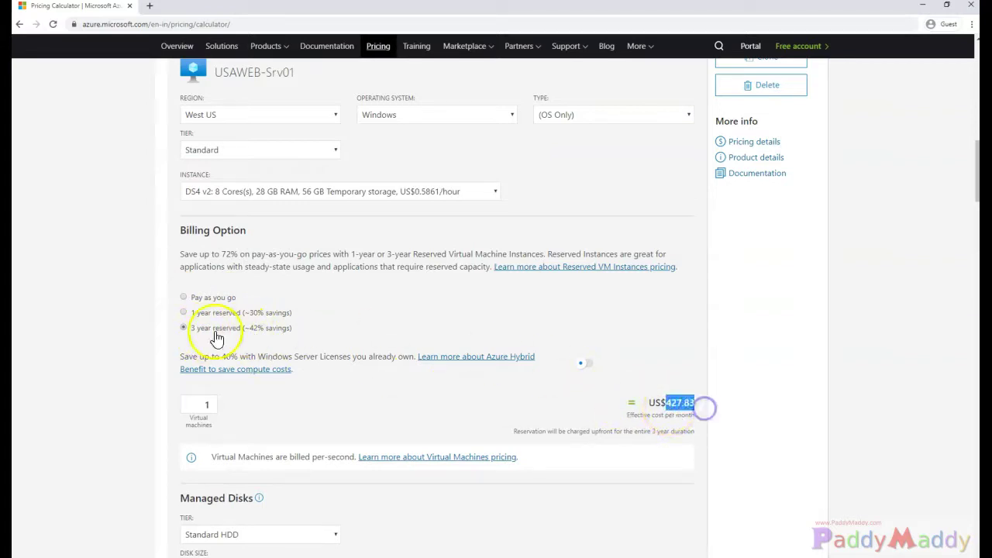
- Compare pay-as-you-go again, settle on 3-year reserved, and note the Windows Server licence savings
left_click(198, 300)
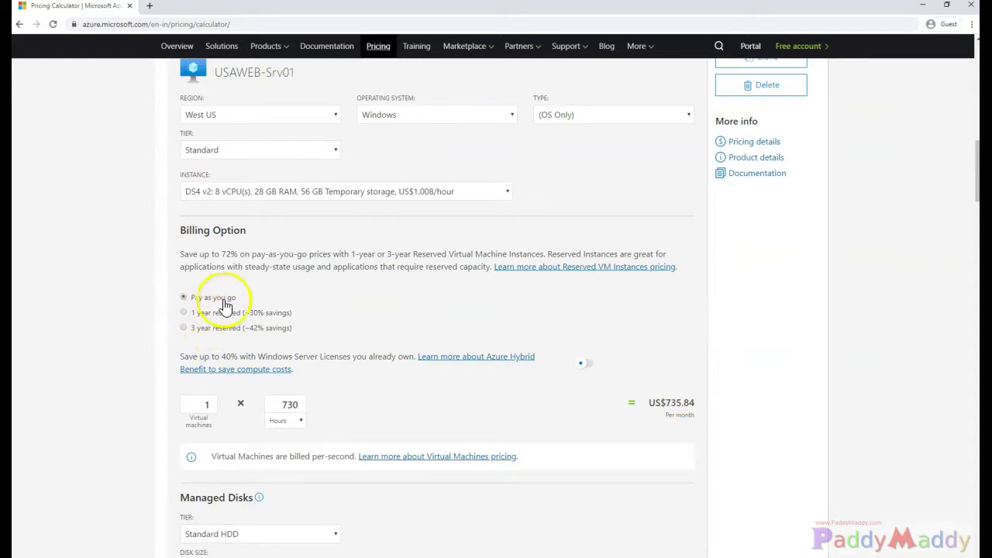
left_click(671, 403)
left_click(263, 328)
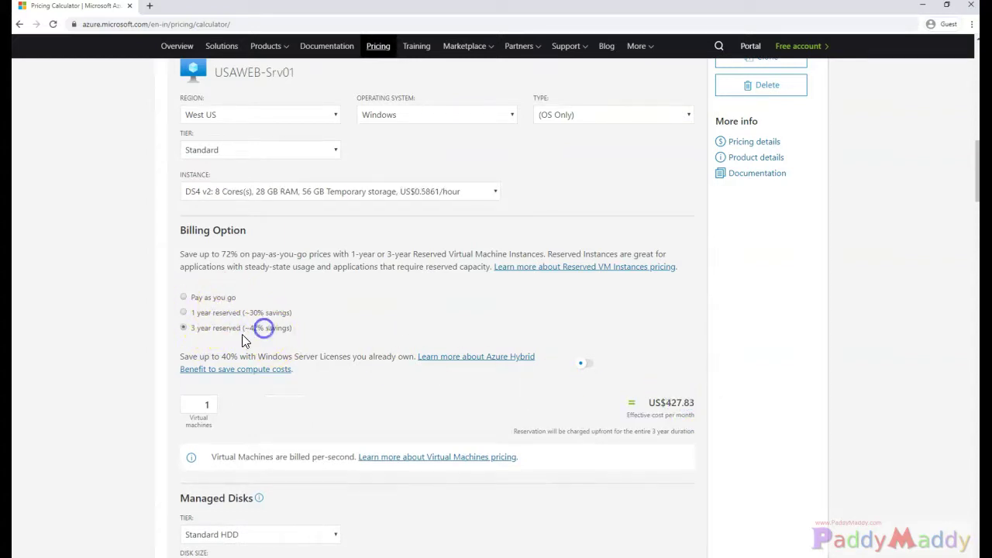
left_click_drag(665, 402, 680, 403)
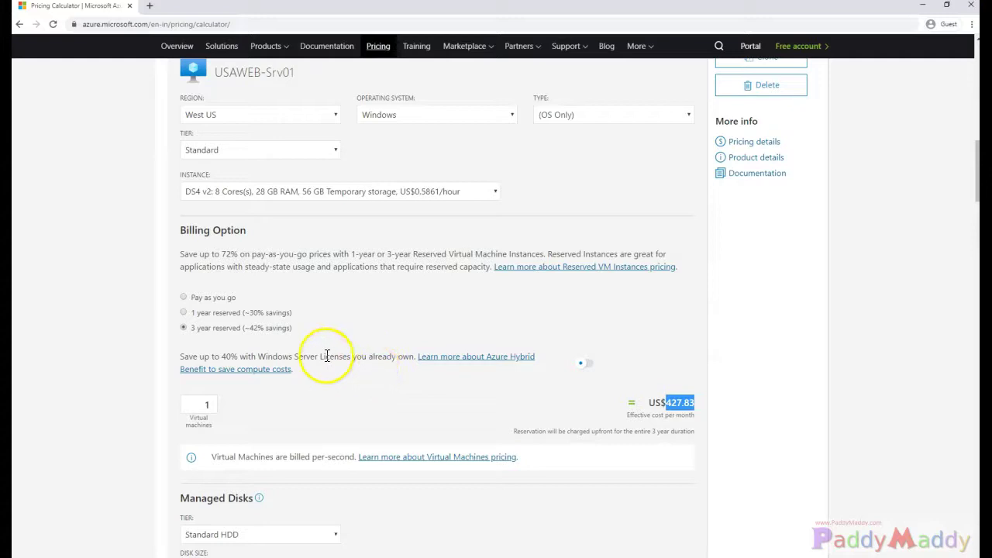
left_click_drag(339, 356, 353, 358)
left_click_drag(258, 358, 353, 368)
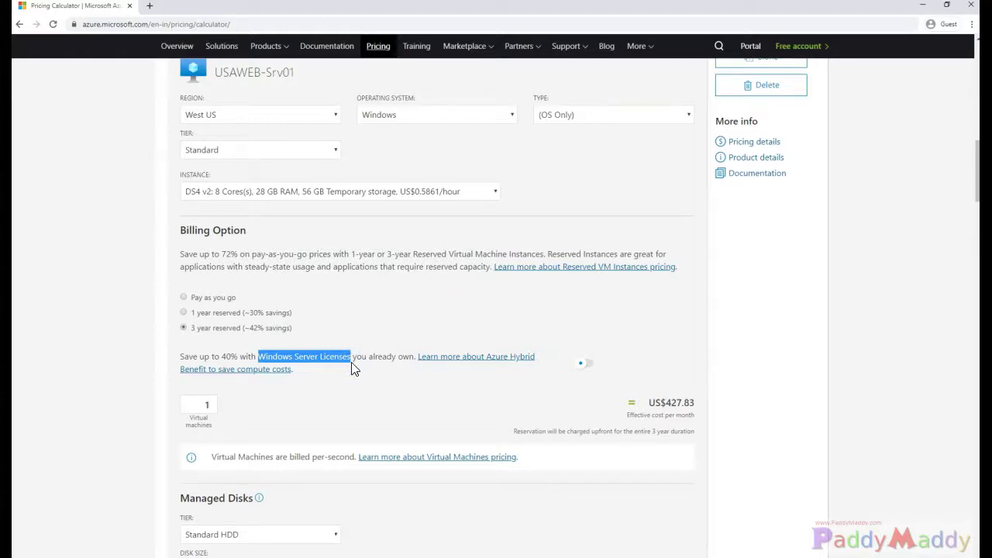
- Apply Azure Hybrid Benefit with 3-year reserved billing, bringing the VM to US$159.19 (78% savings)
left_click(589, 370)
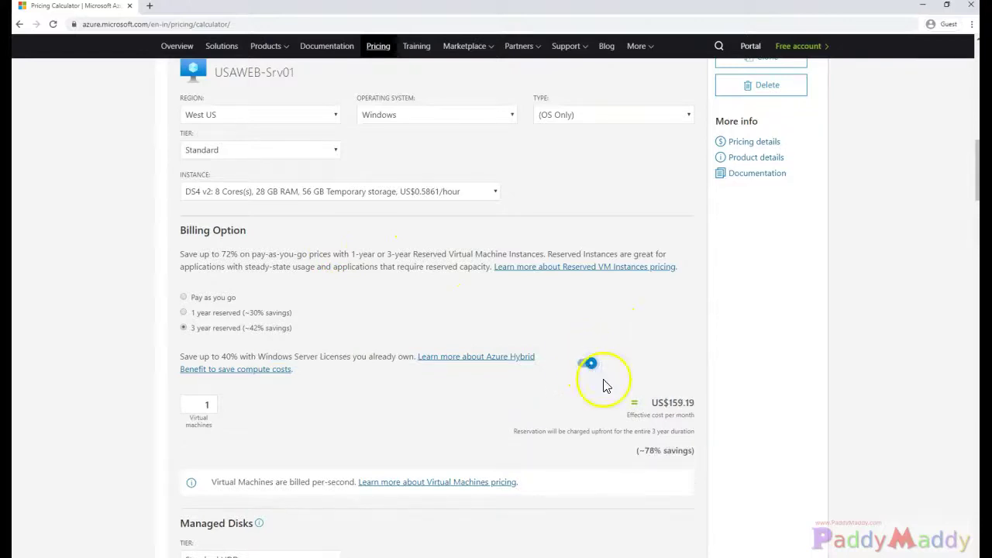
left_click_drag(671, 403, 689, 404)
left_click(642, 450)
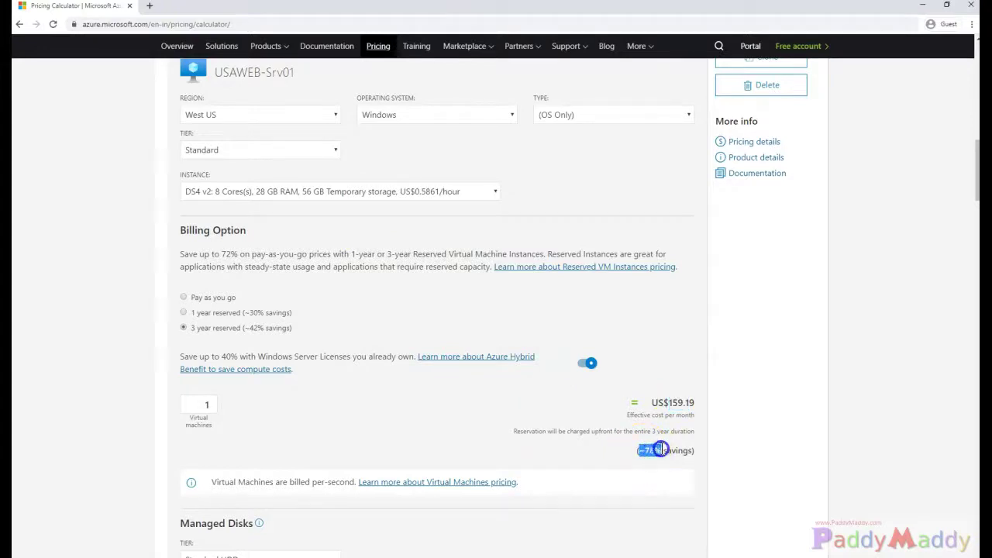
left_click(228, 304)
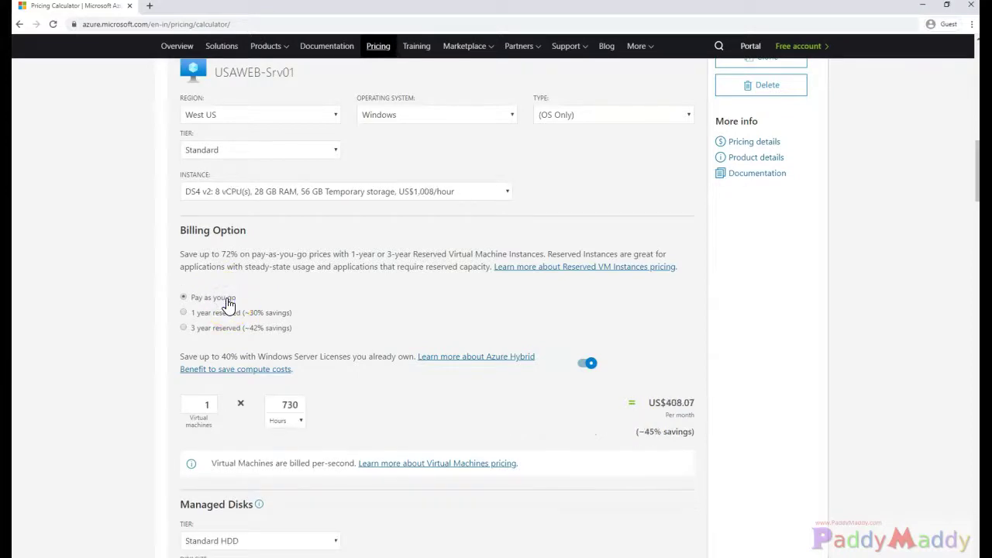
left_click(589, 363)
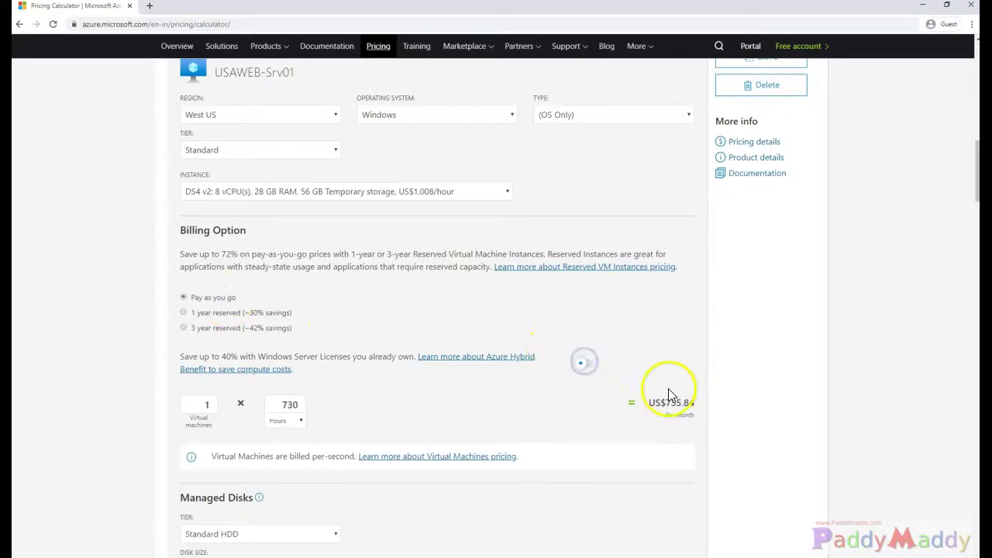
left_click(233, 329)
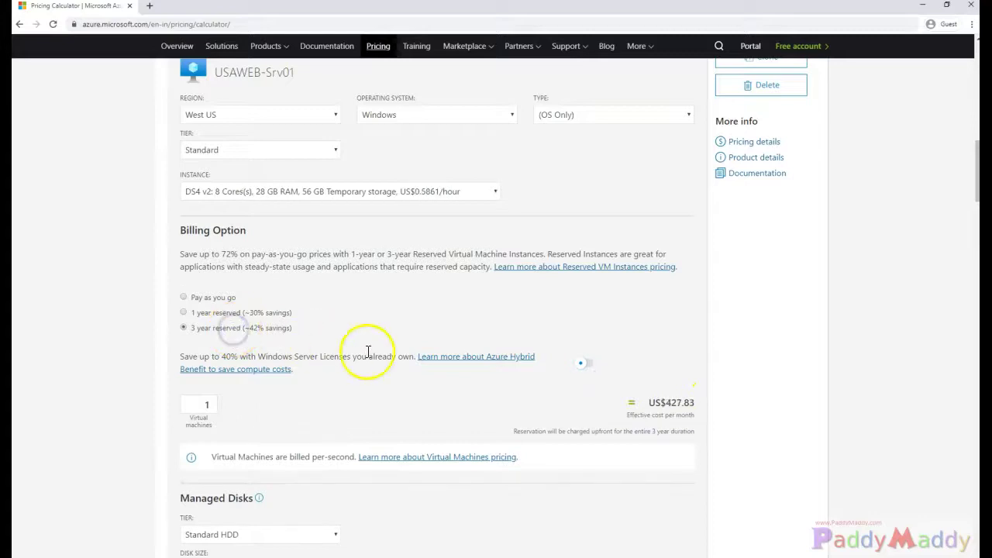
left_click(583, 363)
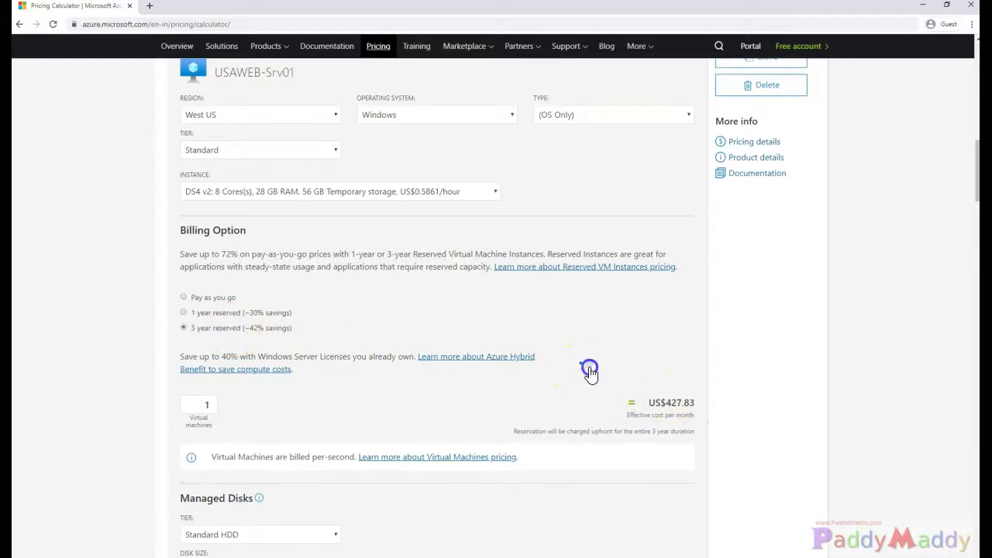
double_click(679, 402)
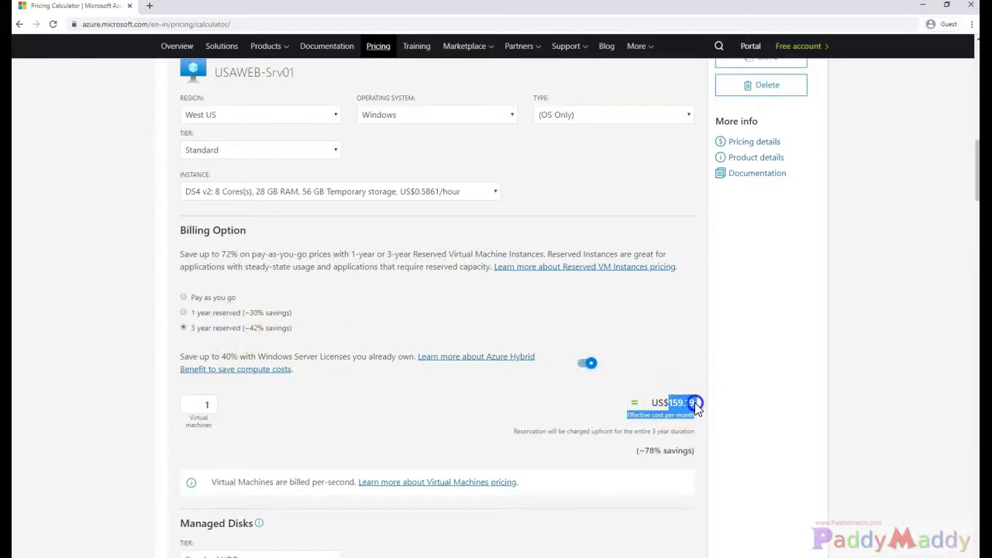
left_click_drag(695, 404, 693, 403)
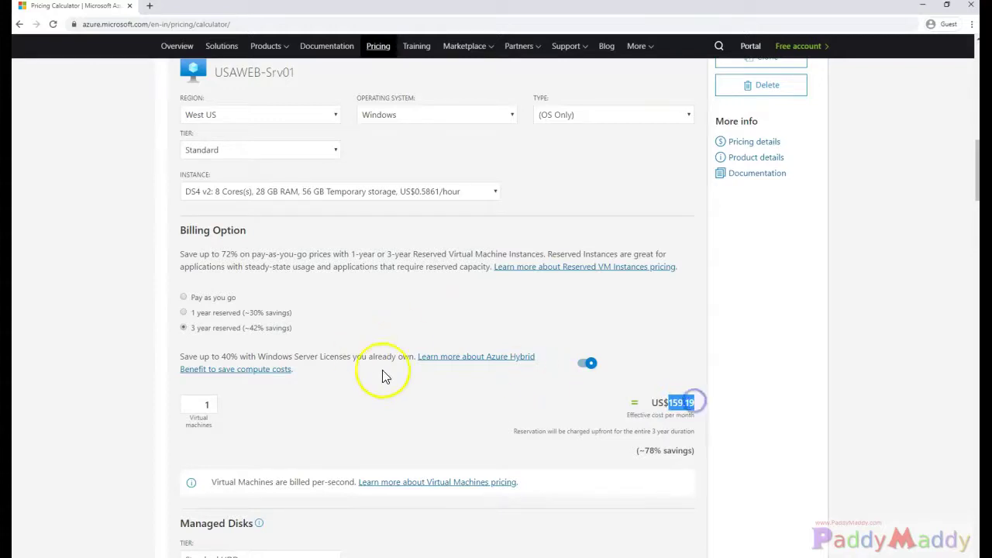
- Set the number of virtual machines to 1
scroll(489, 399, "down", 1)
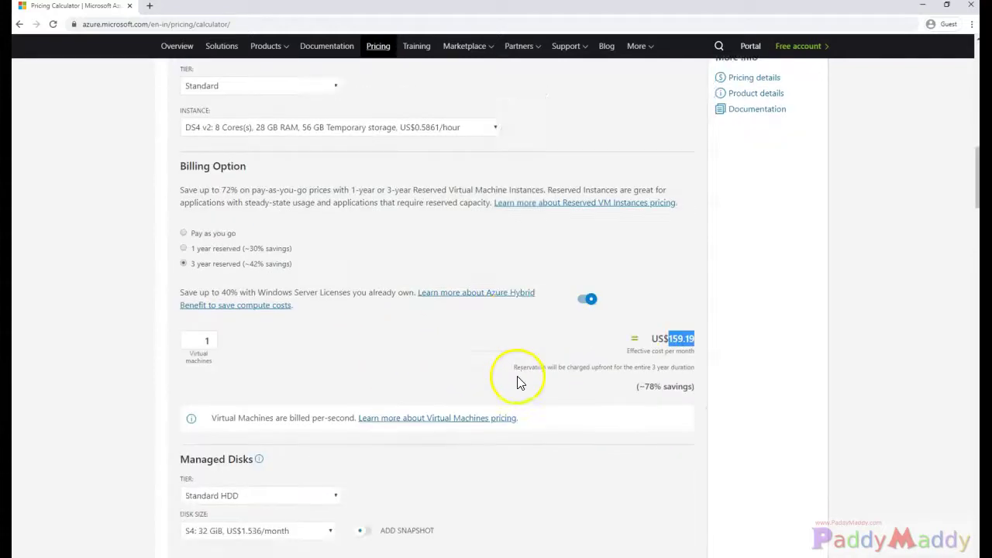
scroll(519, 382, "down", 1)
left_click(201, 248)
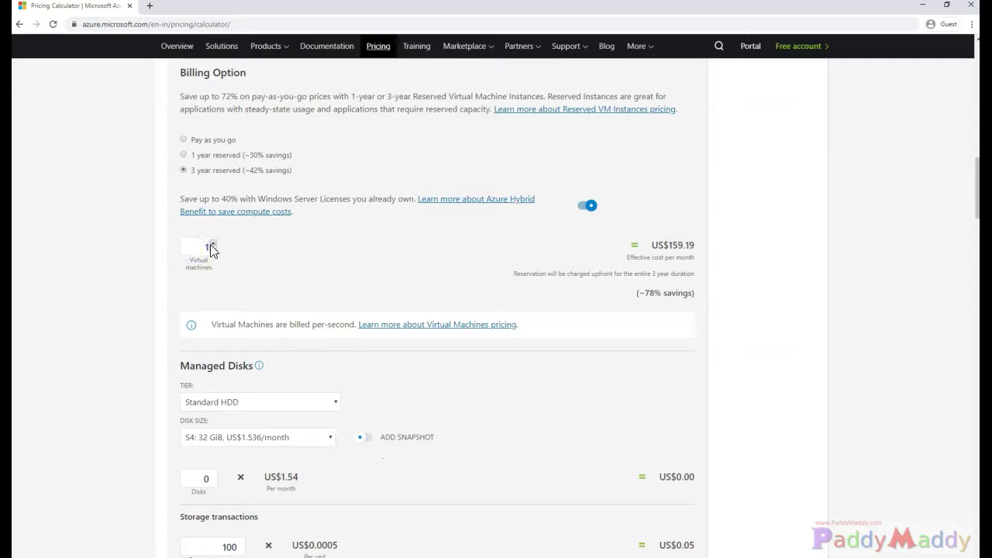
left_click(214, 252)
left_click(213, 251)
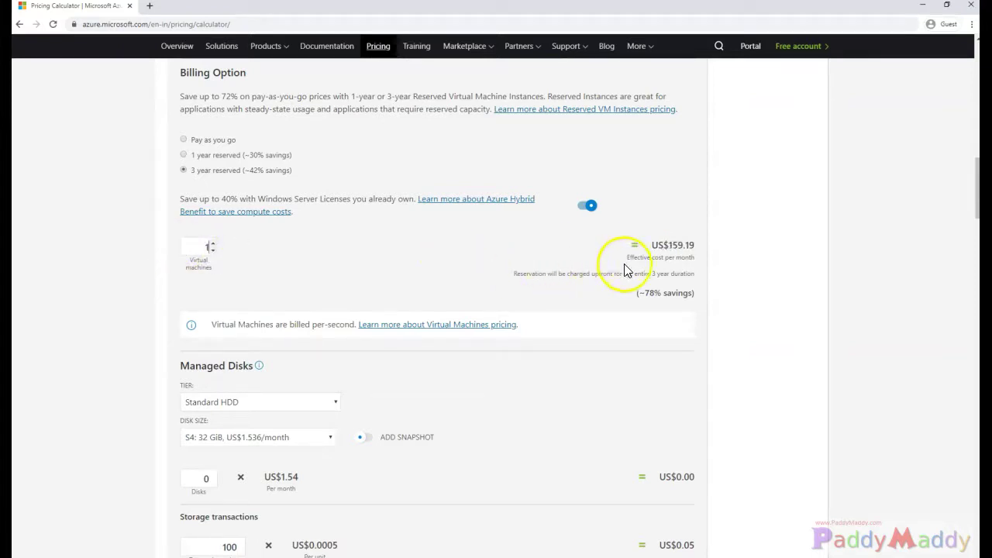
- Set the managed disk tier to Standard HDD after trying Premium SSD
left_click_drag(657, 244, 697, 246)
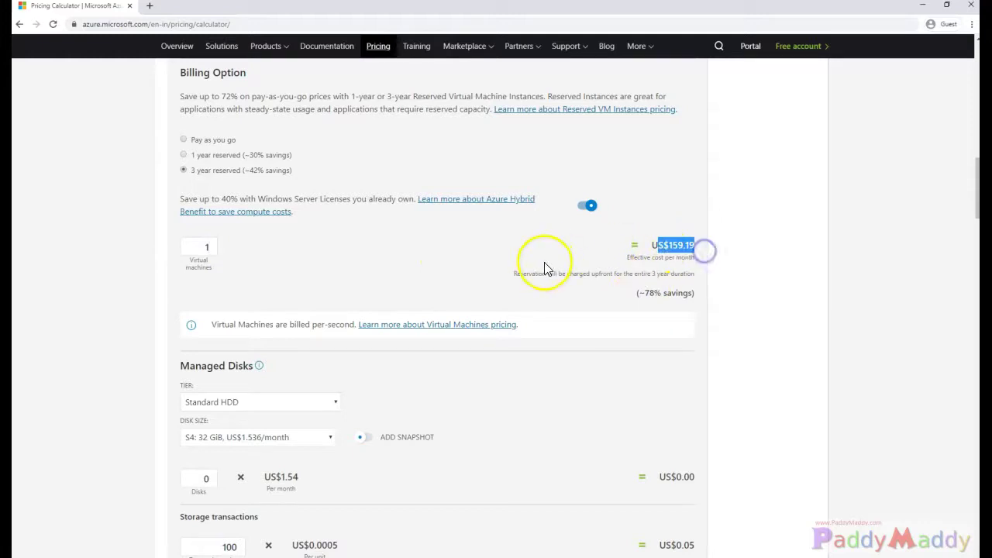
scroll(542, 266, "down", 1)
scroll(543, 267, "down", 1)
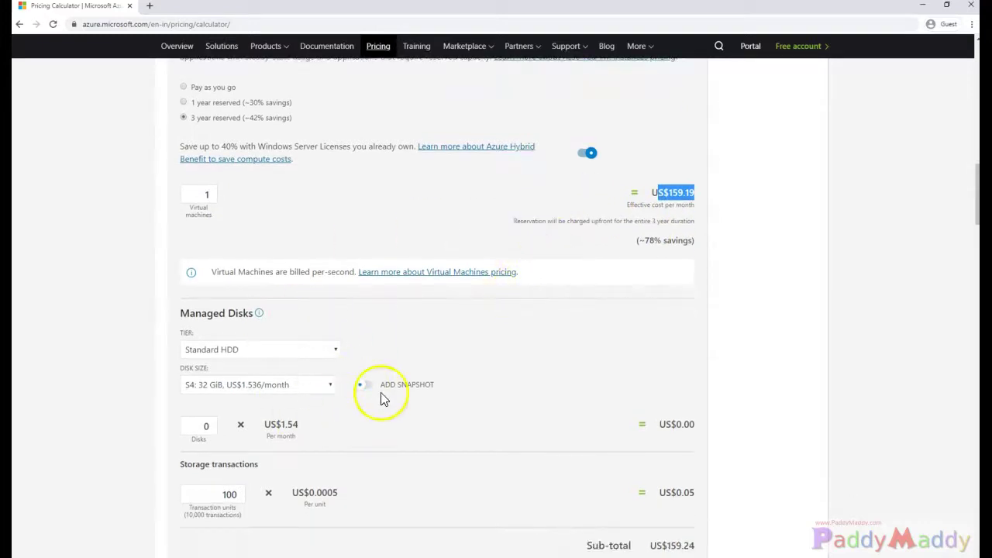
scroll(468, 374, "down", 2)
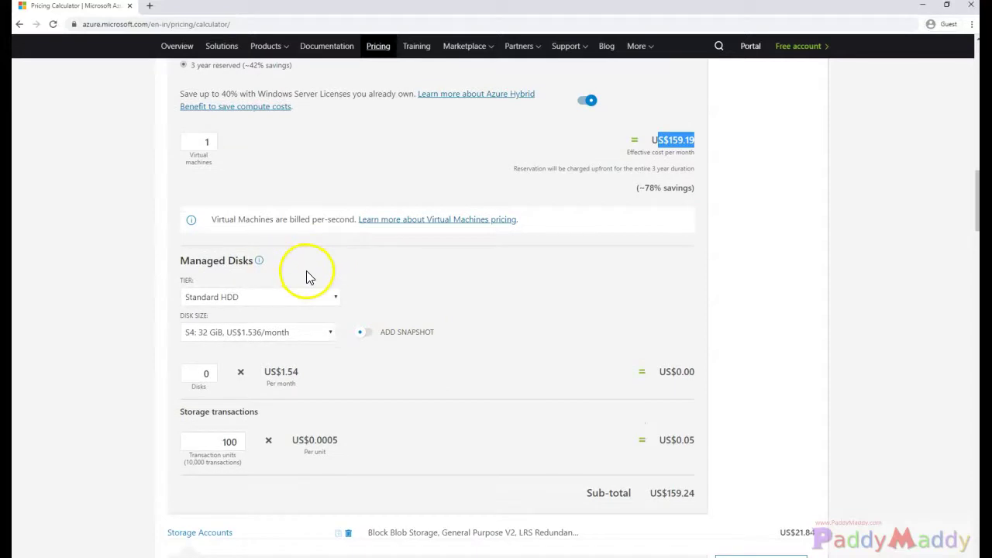
scroll(448, 316, "up", 5)
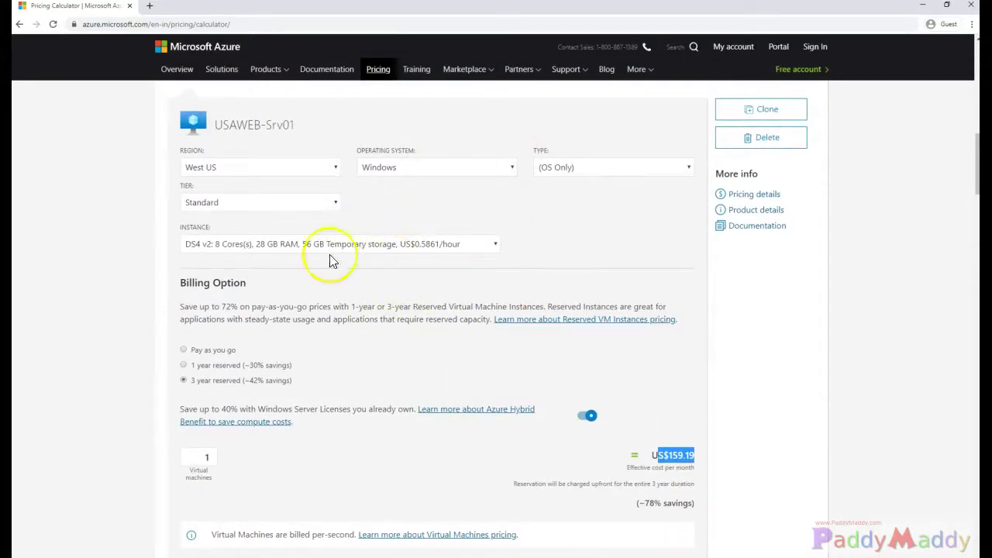
scroll(375, 381, "down", 3)
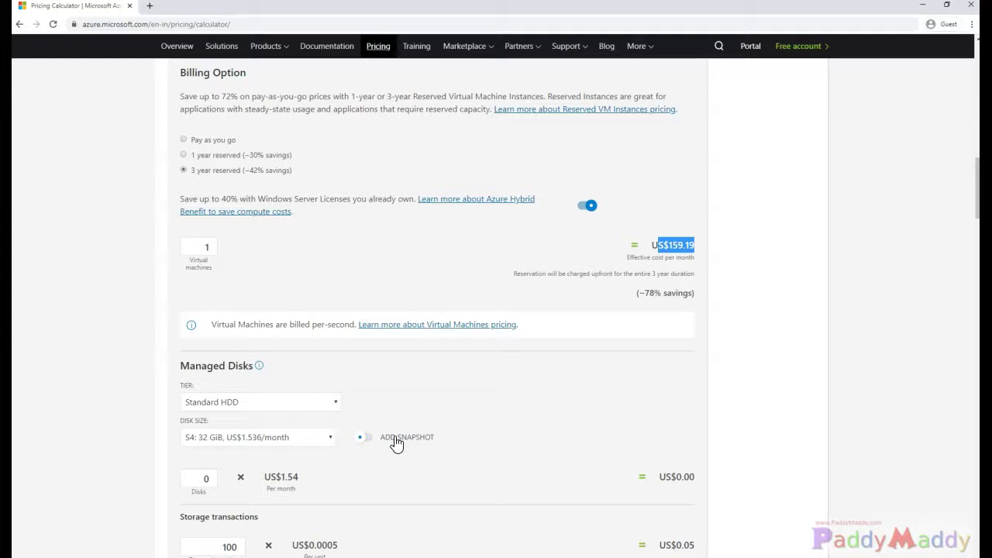
scroll(399, 434, "down", 2)
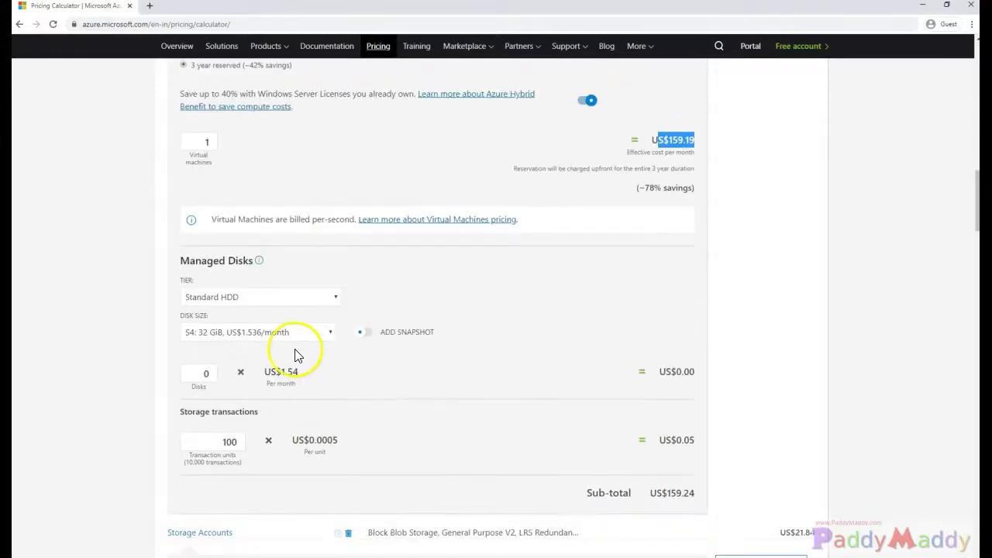
left_click(335, 297)
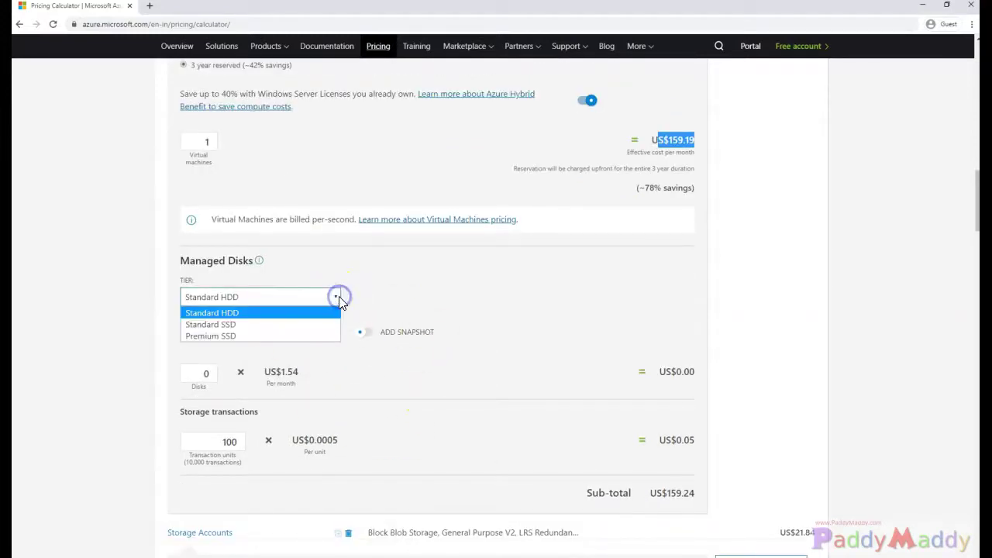
left_click(284, 335)
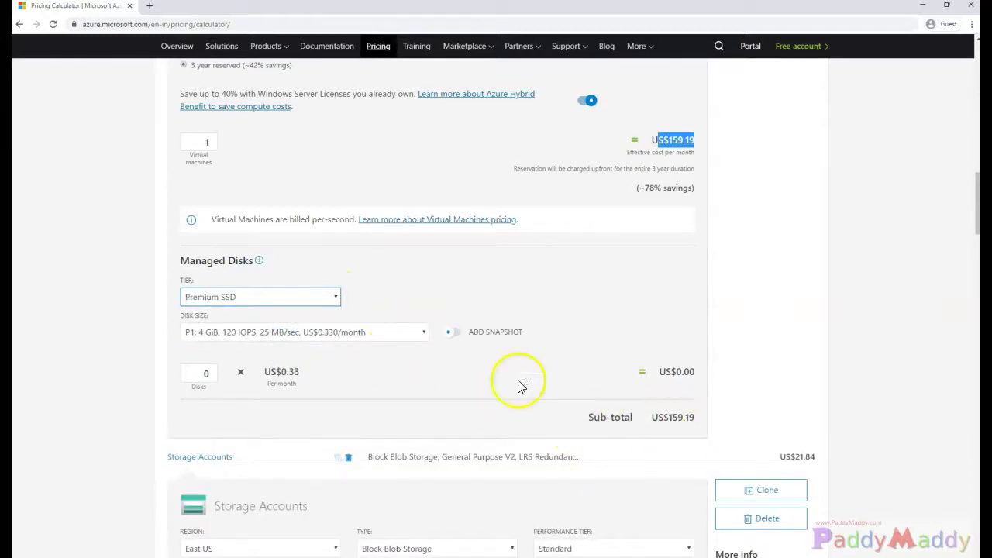
left_click(270, 295)
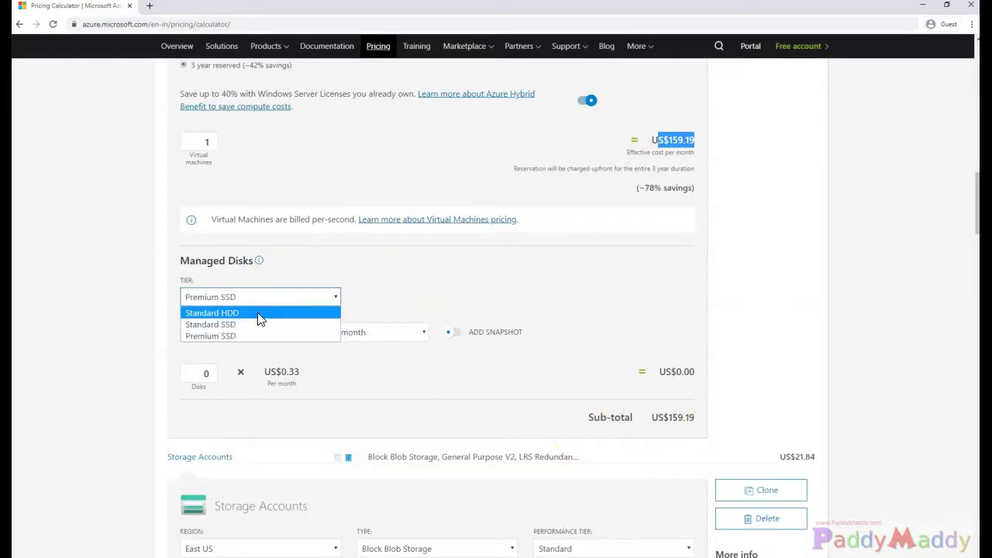
left_click(260, 314)
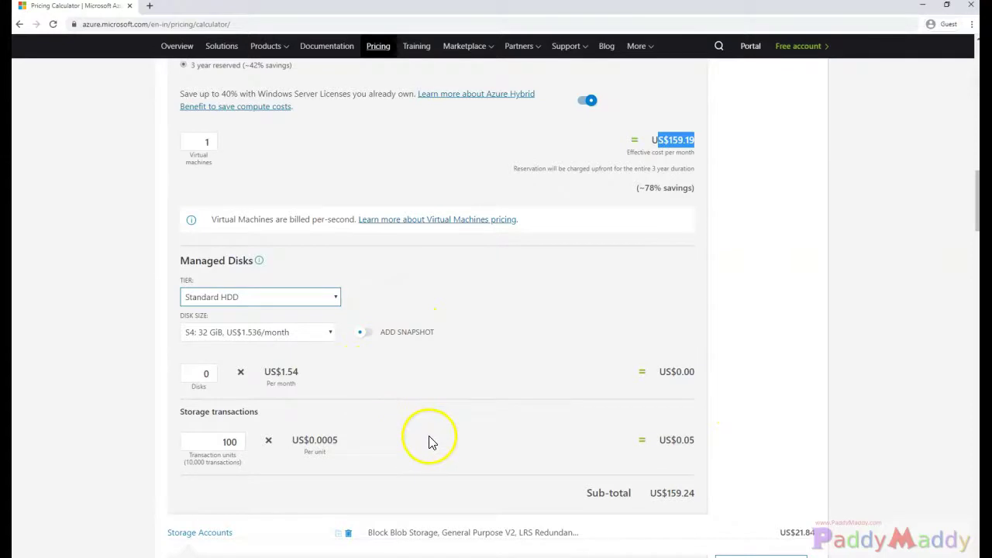
- Choose the S6: 64 GiB disk size after trying S70
scroll(429, 442, "down", 1)
left_click(307, 283)
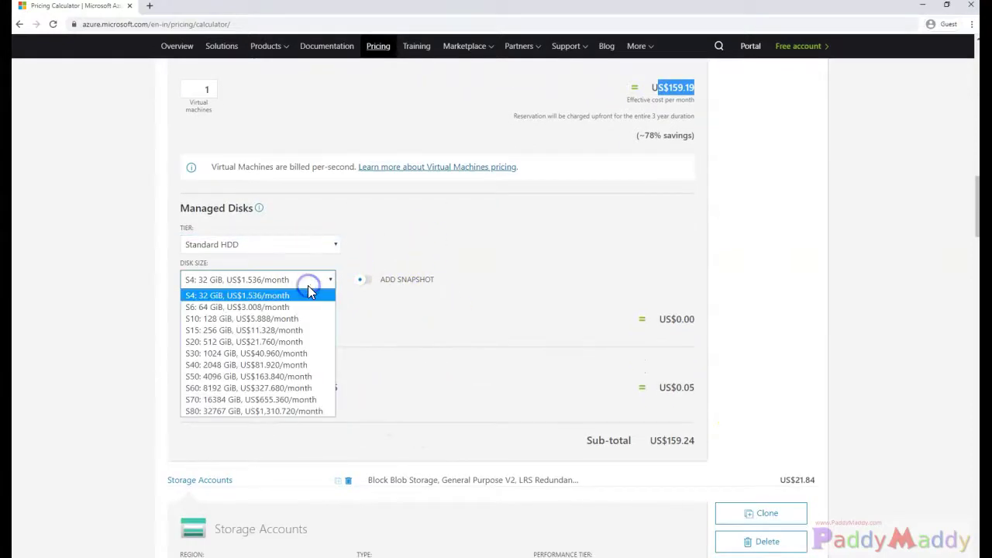
left_click(247, 402)
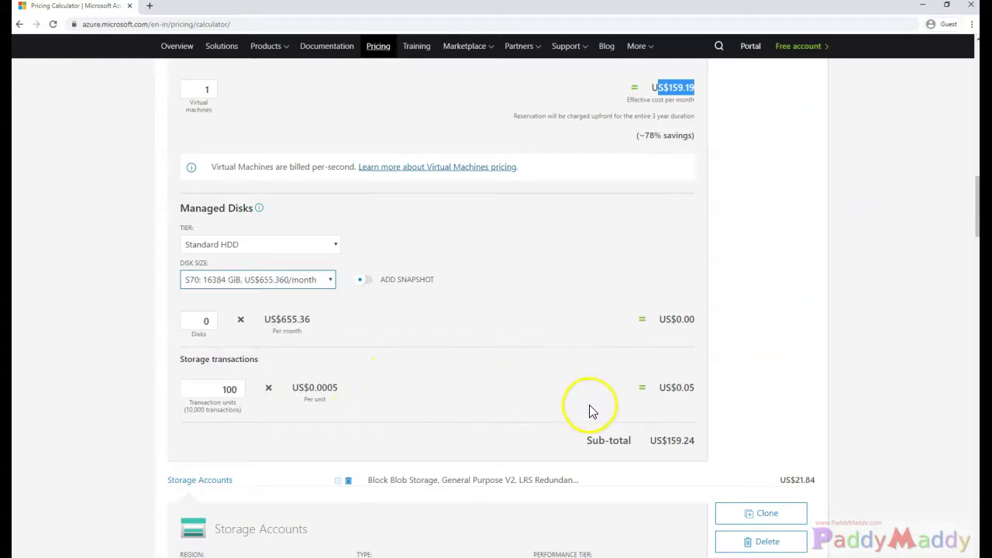
left_click(252, 280)
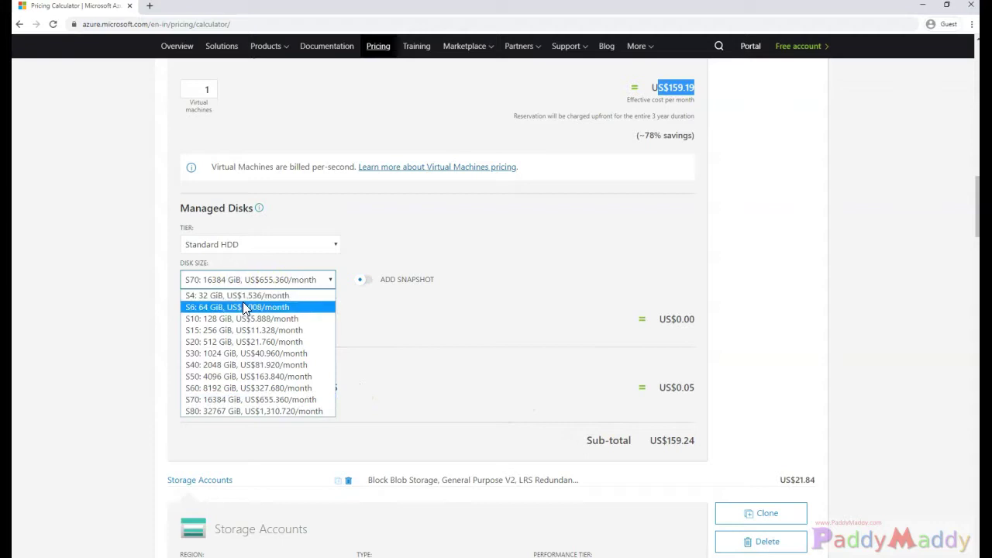
left_click(243, 307)
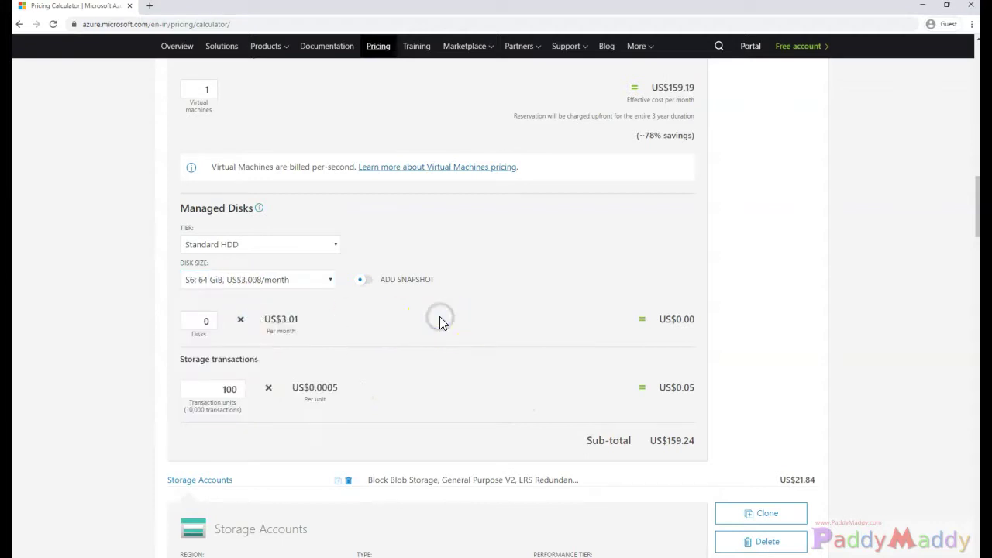
scroll(439, 322, "down", 5)
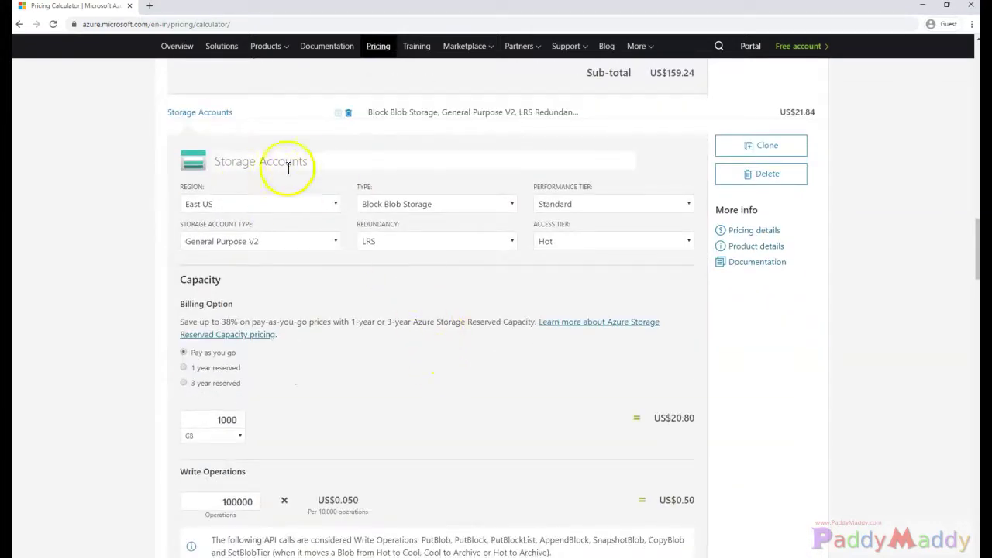
left_click(261, 165)
scroll(538, 248, "up", 10)
scroll(544, 234, "up", 10)
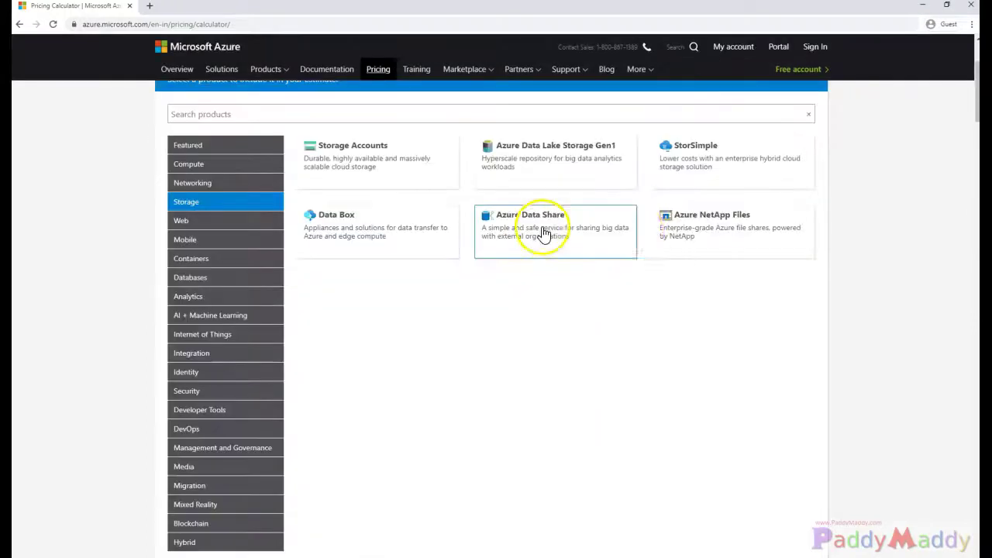
scroll(720, 320, "up", 1)
scroll(764, 432, "up", 1)
scroll(797, 458, "down", 4)
scroll(798, 455, "down", 2)
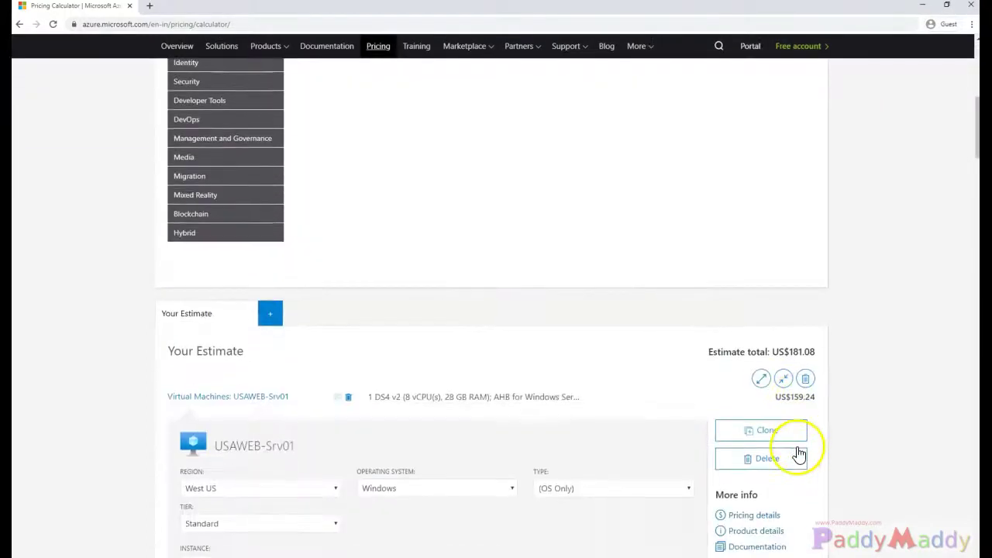
scroll(798, 454, "down", 1)
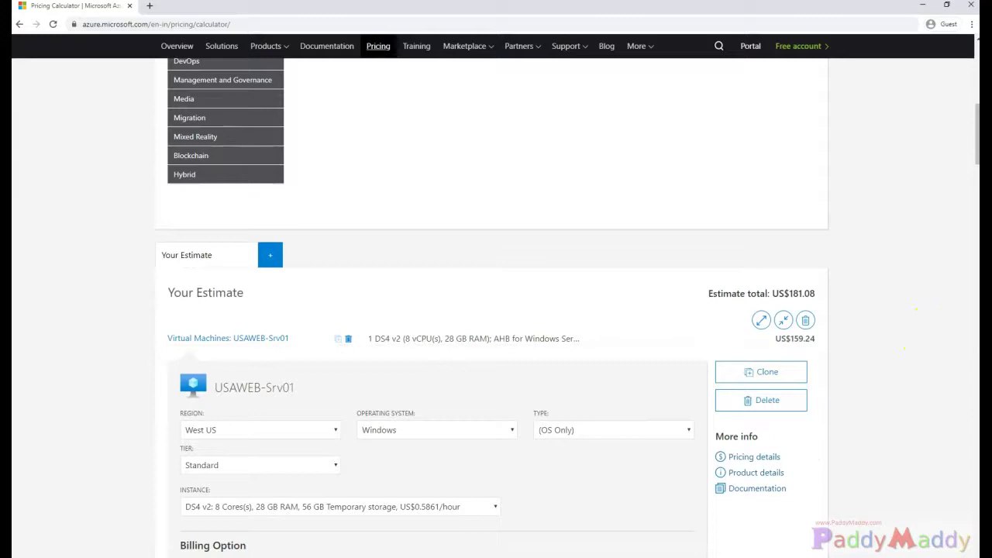
left_click_drag(974, 150, 976, 526)
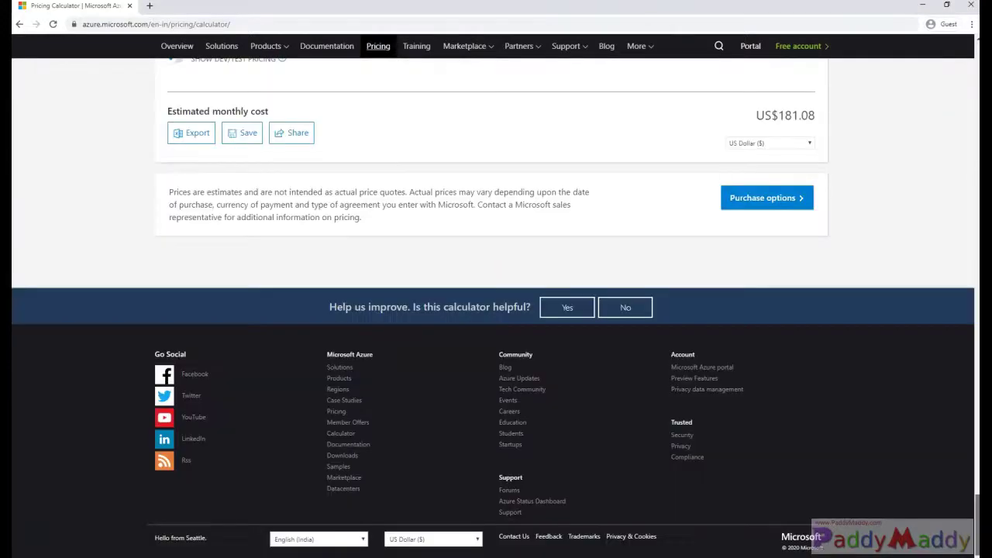
scroll(496, 310, "up", 2)
scroll(496, 310, "up", 5)
scroll(496, 309, "down", 1)
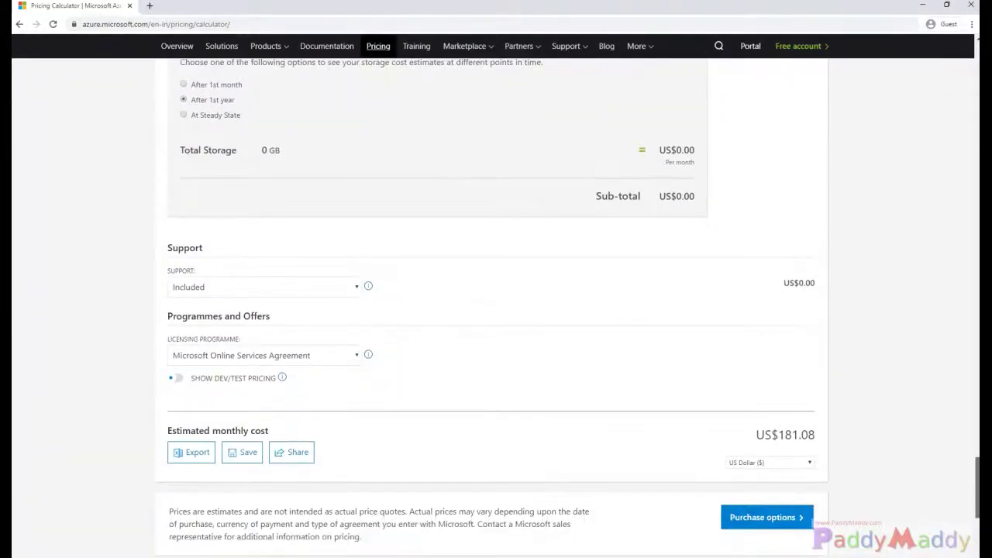
scroll(496, 310, "down", 1)
left_click(193, 390)
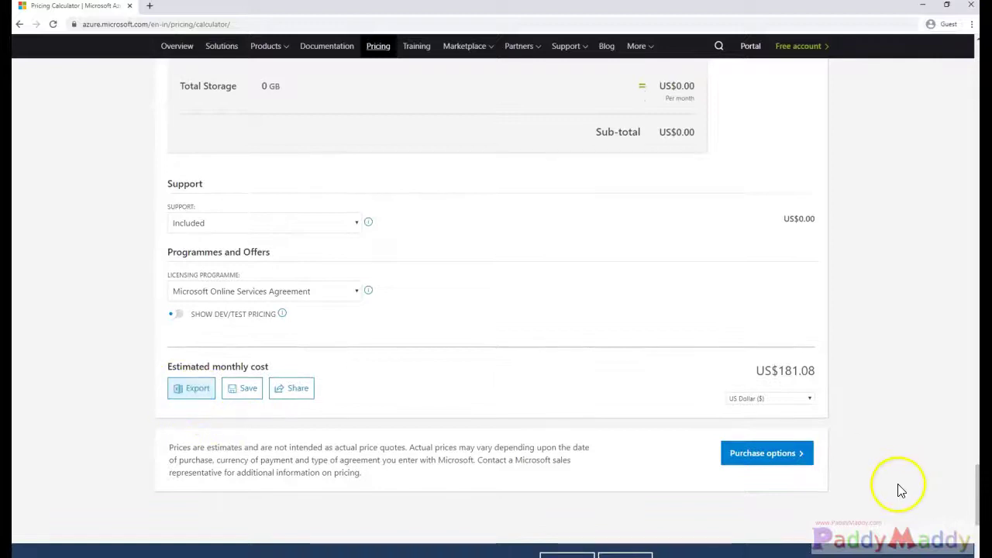
mouse_move(976, 498)
left_mouse_down()
mouse_move(978, 220)
mouse_move(977, 230)
left_mouse_up()
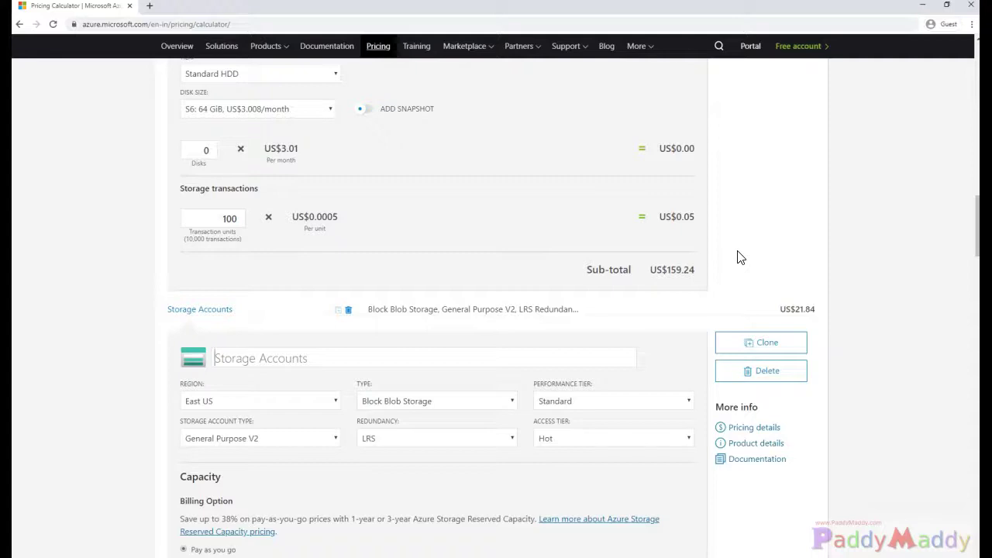
- Correct the storage account name to EastUS-Storage-Prod-WebApps
left_click(350, 357)
type("EastUS-Storage-Prod-Webapps")
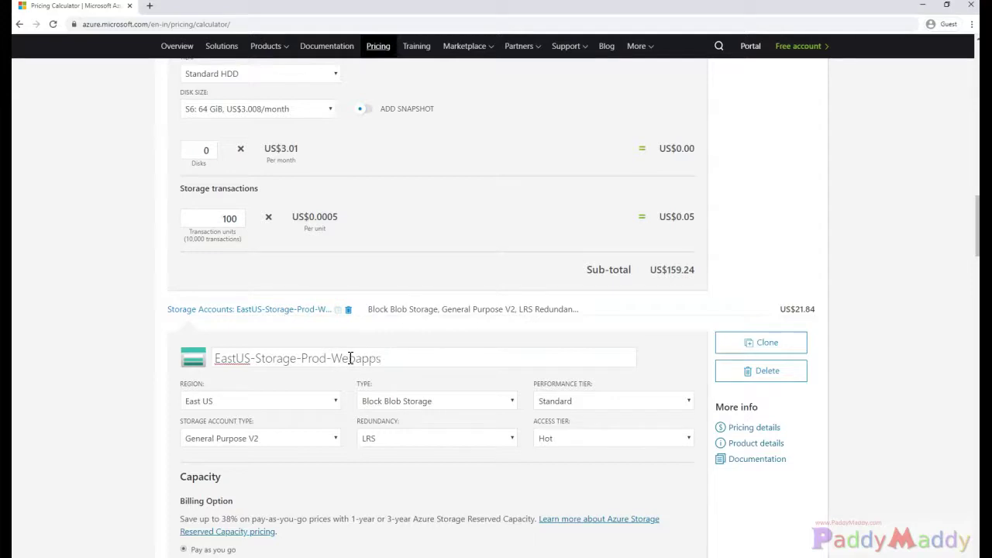
left_click(357, 357)
left_click(388, 358)
key("BackSpace")
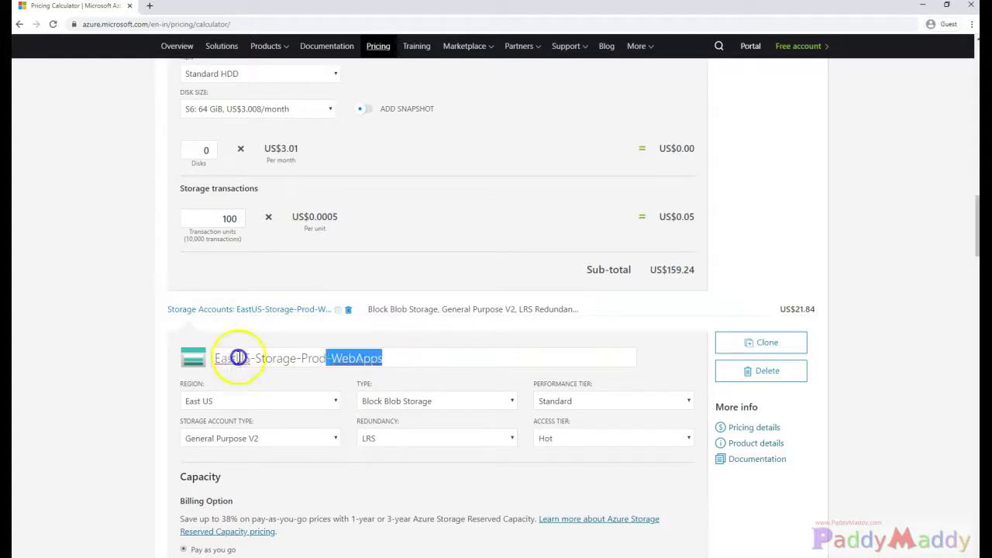
left_click_drag(392, 358, 85, 352)
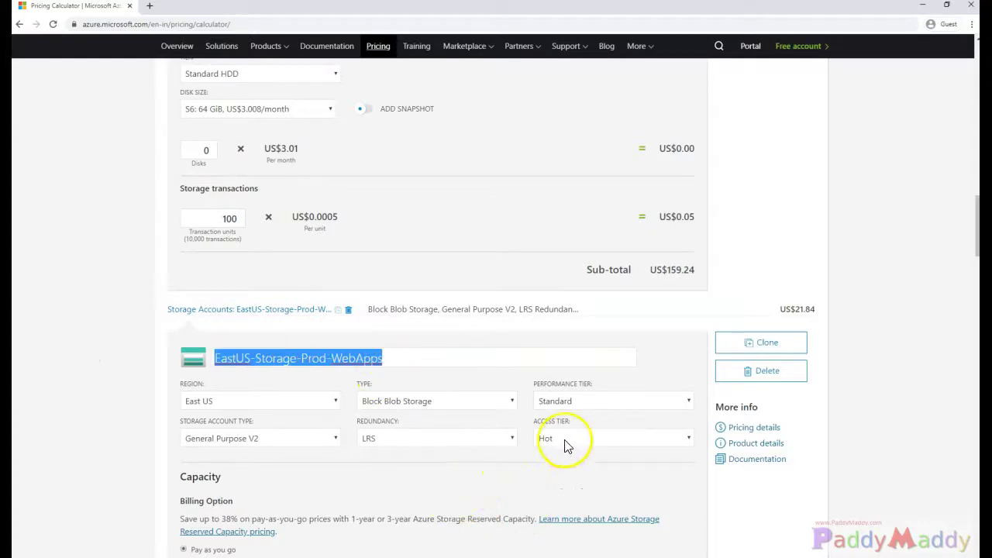
- Confirm Standard performance, Hot access tier and LRS redundancy for the storage account
left_click(586, 401)
left_click(586, 402)
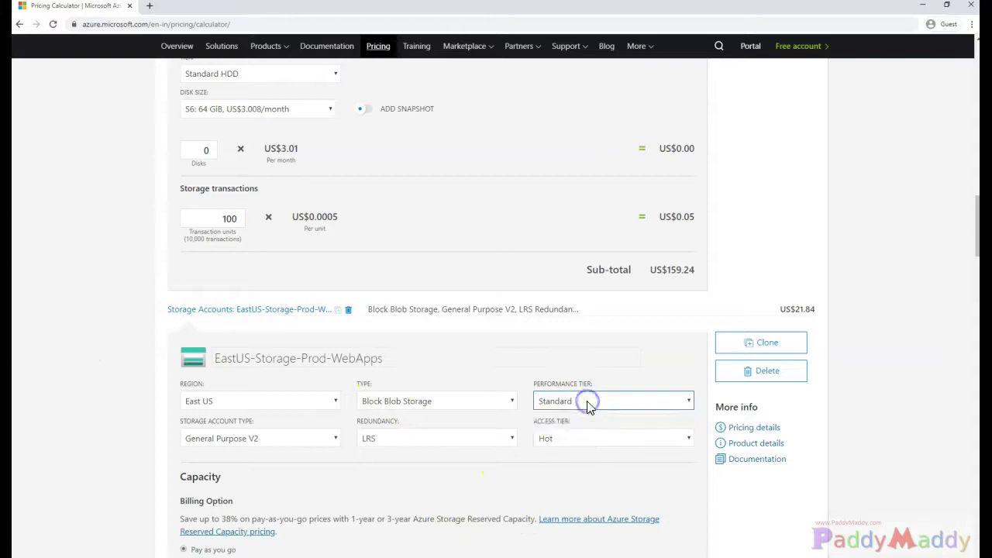
left_click(600, 440)
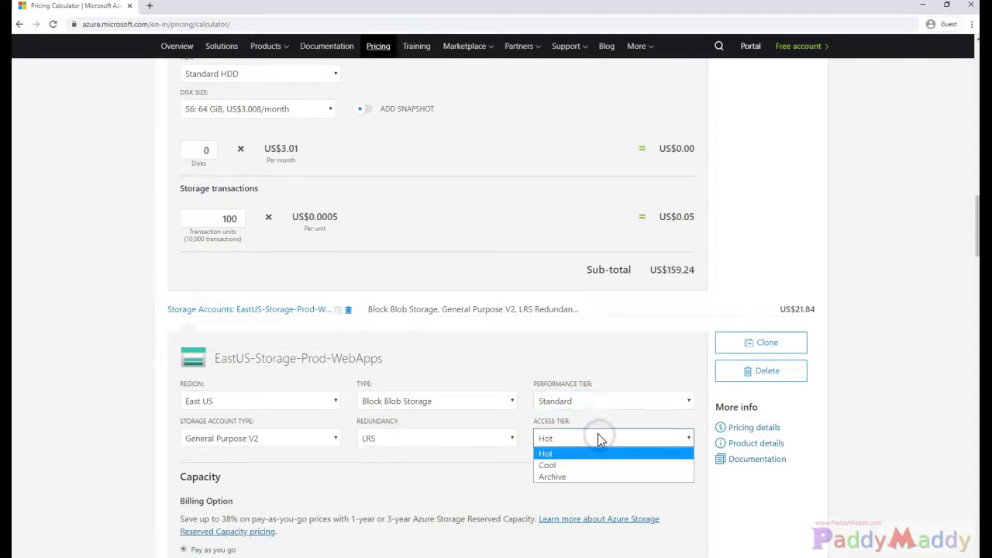
left_click(450, 485)
scroll(449, 486, "down", 2)
left_click(394, 285)
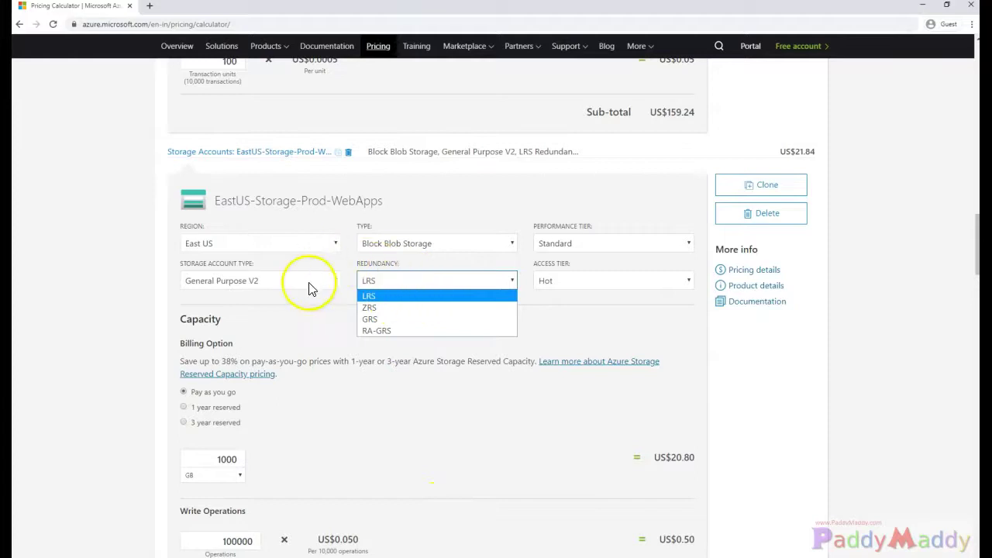
left_click(305, 316)
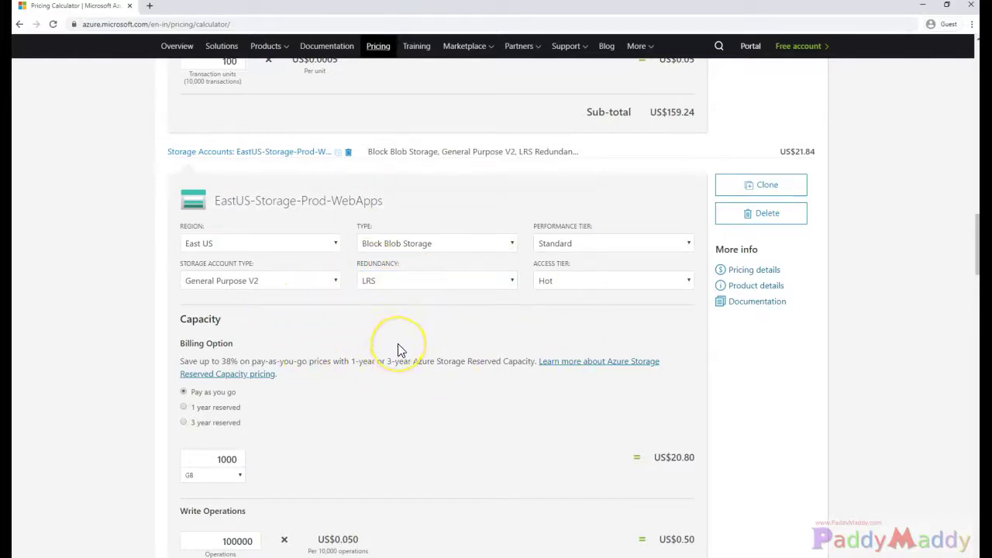
left_click(223, 425)
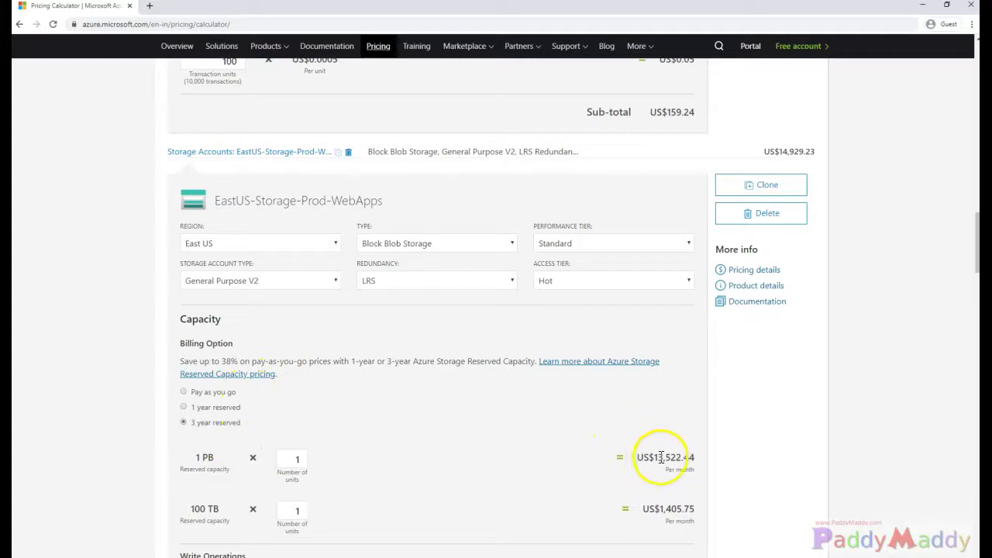
left_click_drag(651, 457, 685, 457)
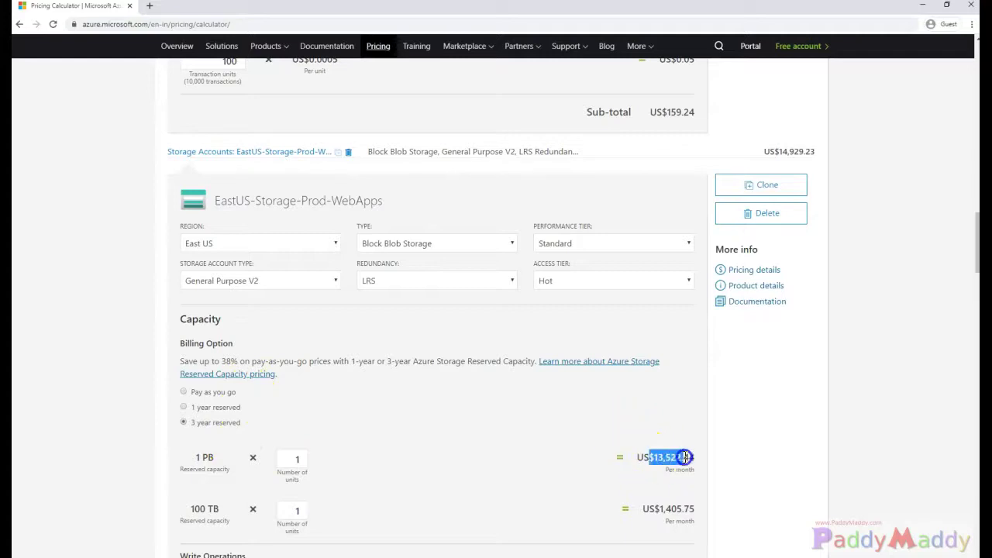
left_click(222, 392)
scroll(310, 440, "down", 2)
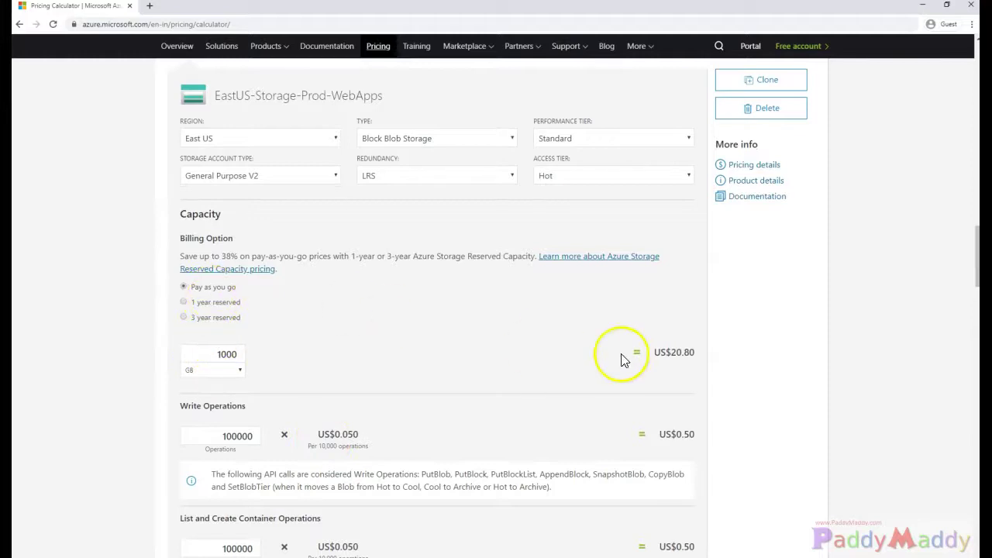
left_click_drag(661, 353, 705, 355)
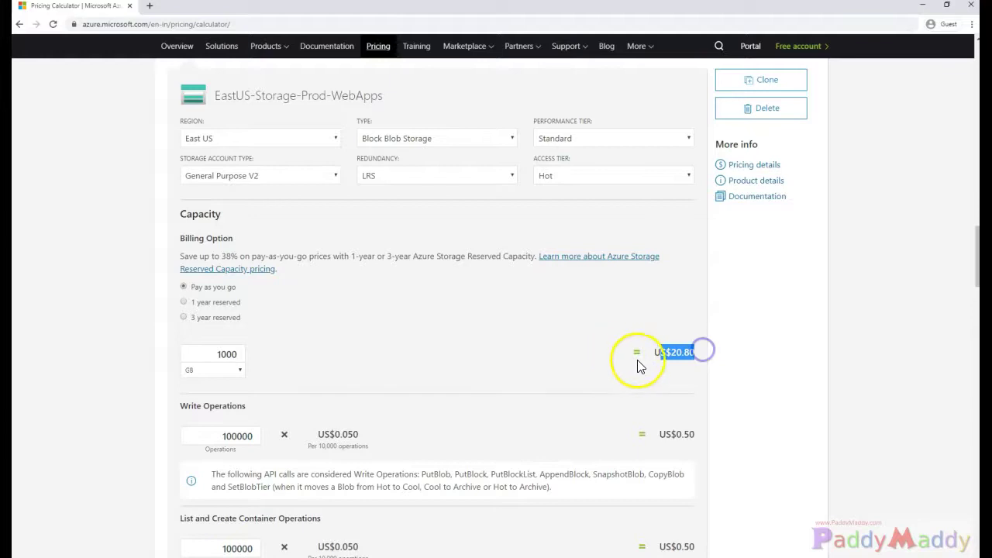
scroll(641, 364, "down", 3)
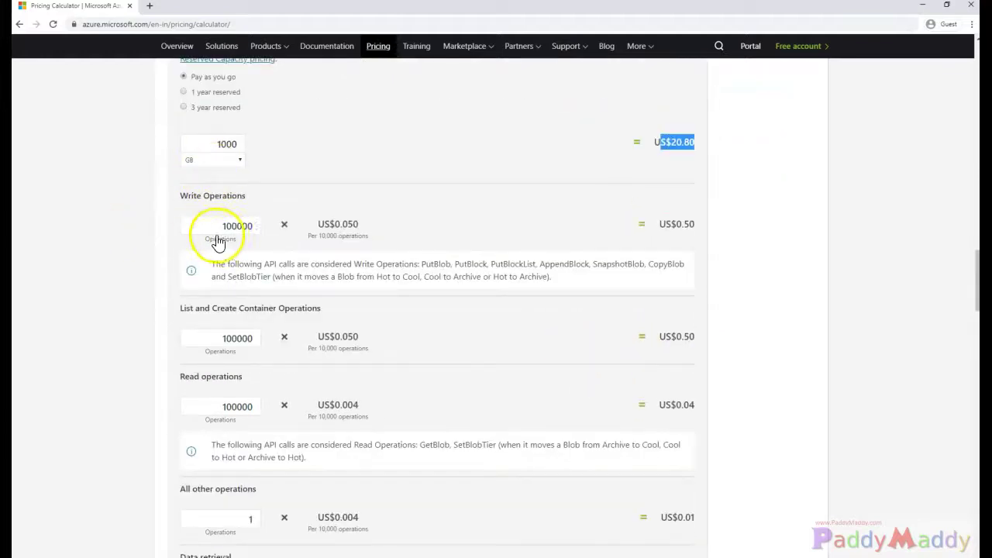
mouse_move(237, 402)
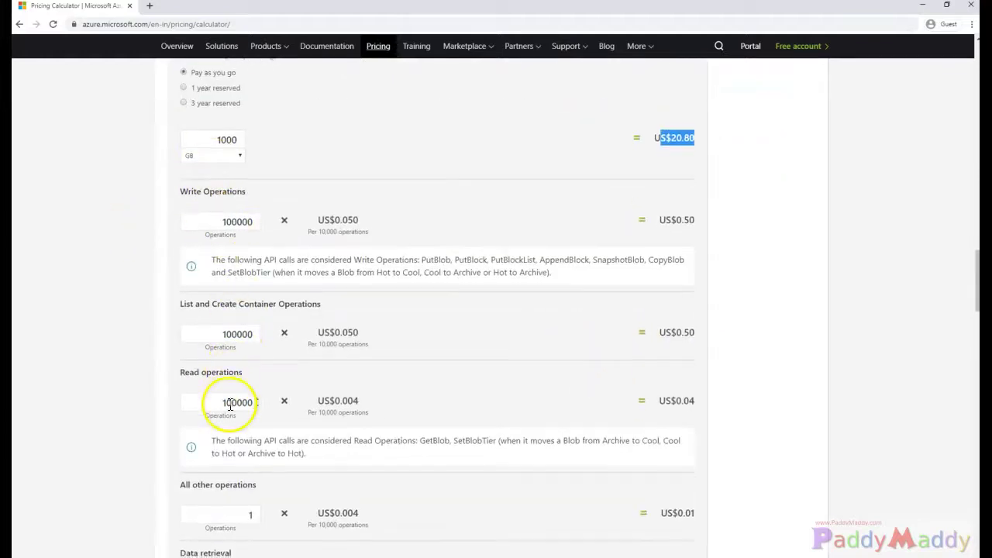
scroll(225, 387, "down", 2)
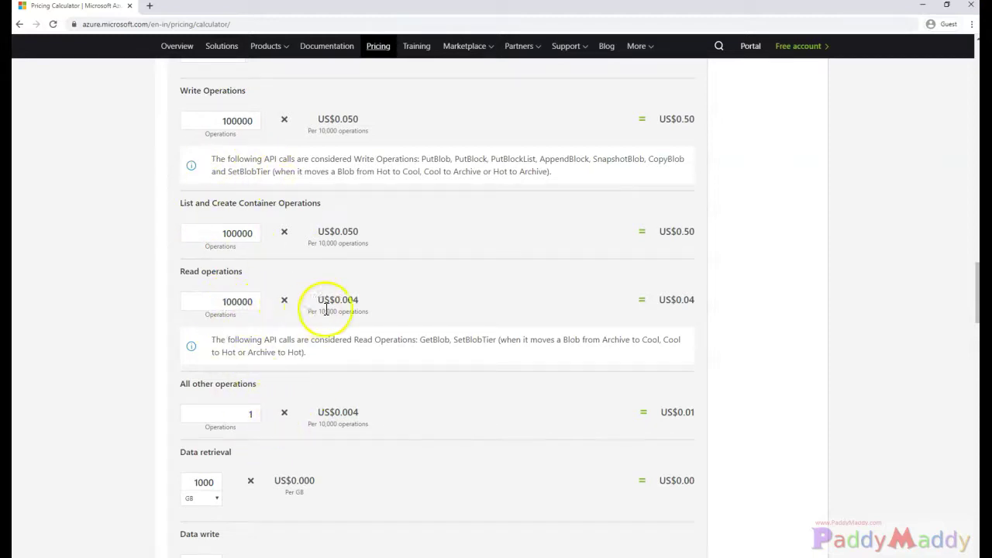
left_click_drag(711, 299, 668, 301)
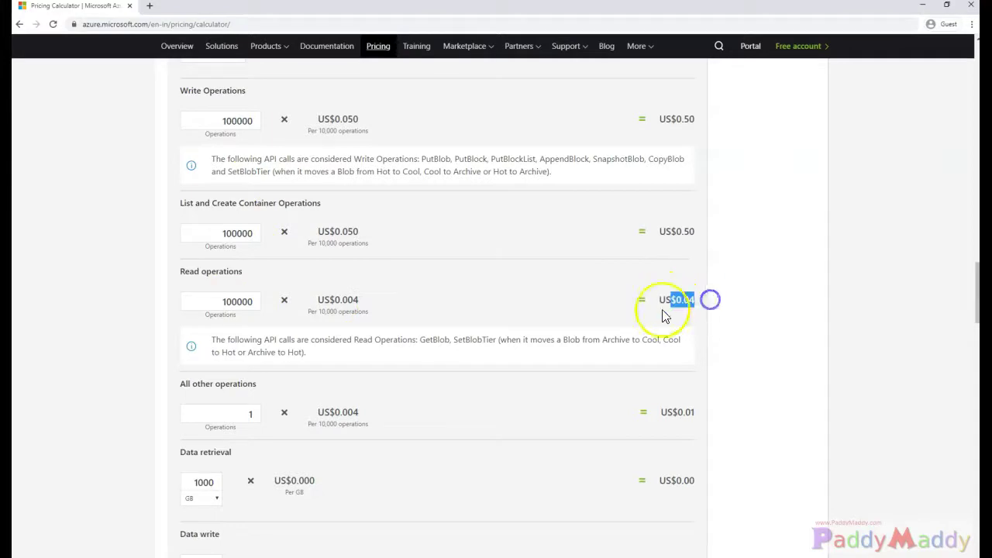
left_click_drag(661, 412, 708, 412)
scroll(531, 434, "down", 4)
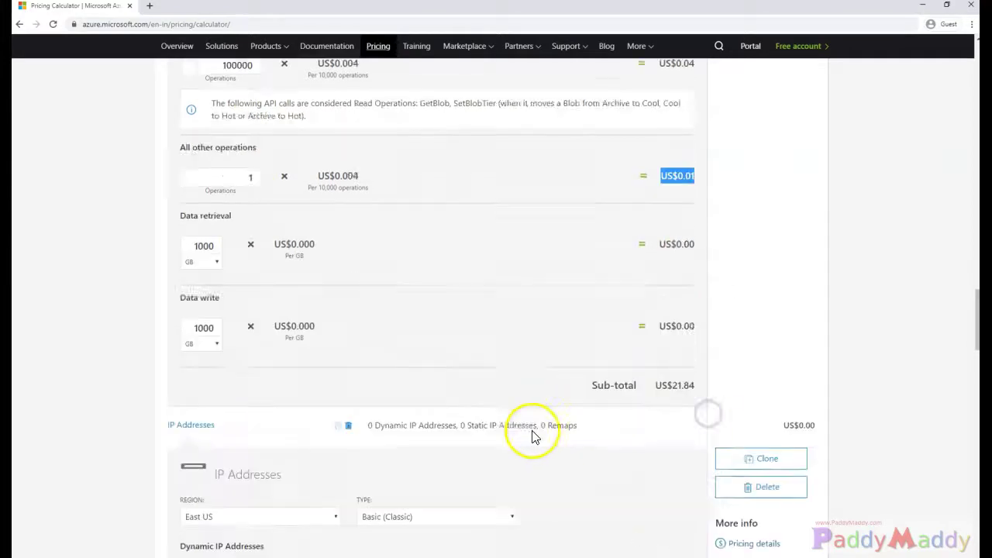
- Rename the IP Addresses entry to WebApp-IP and set its type to Basic (ARM)
scroll(531, 430, "down", 2)
scroll(295, 310, "down", 1)
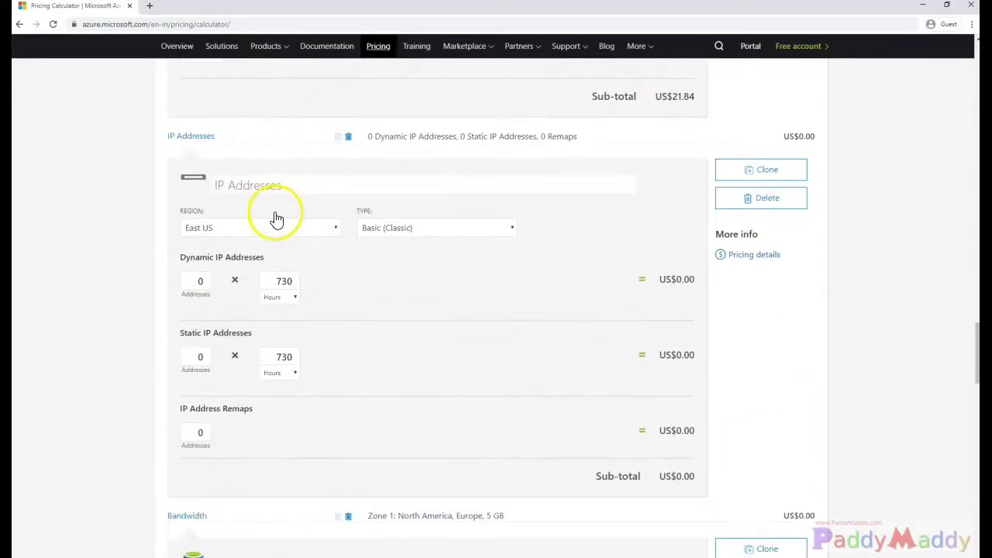
left_click(245, 187)
type("WebApp-IP")
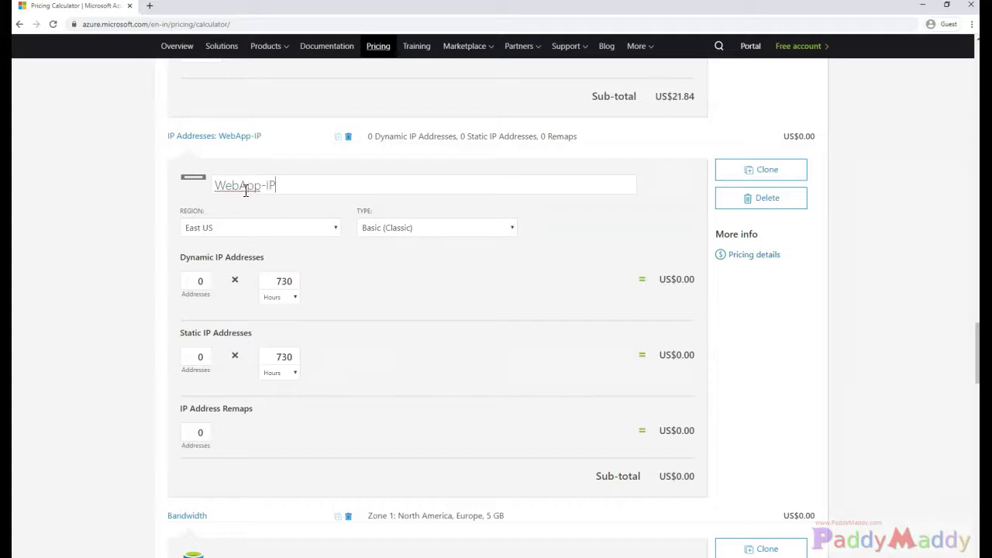
left_click(316, 283)
scroll(325, 287, "up", 5)
scroll(333, 288, "down", 4)
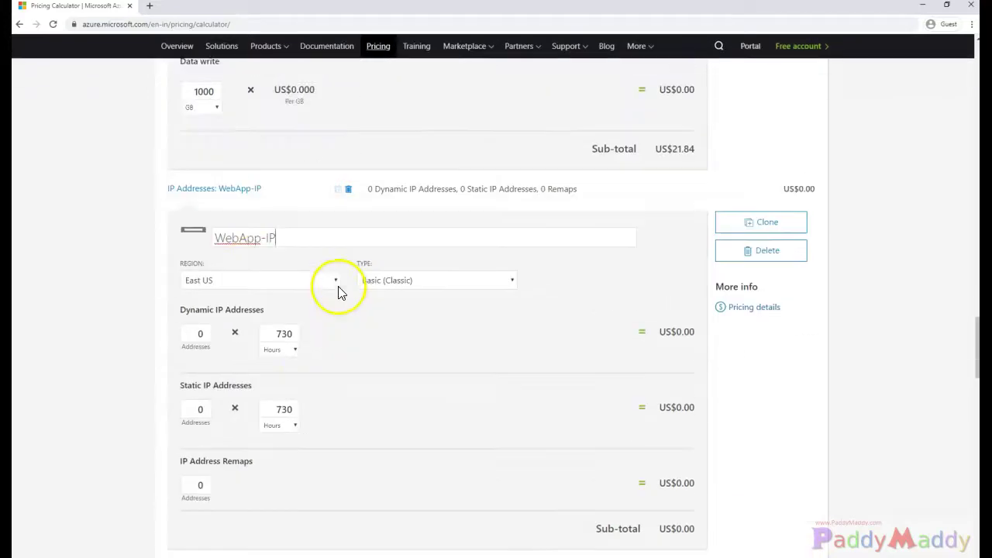
left_click(410, 282)
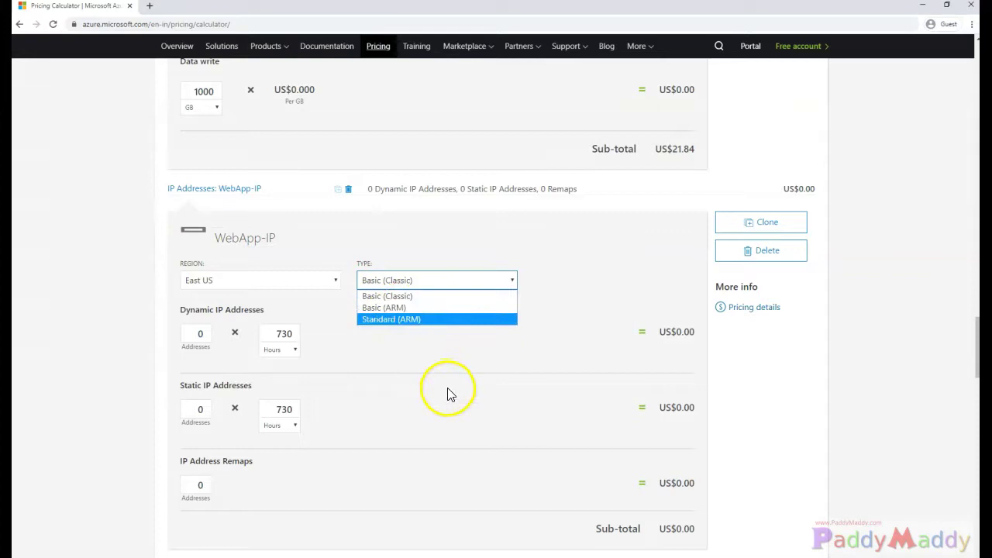
left_click(434, 403)
left_click(385, 282)
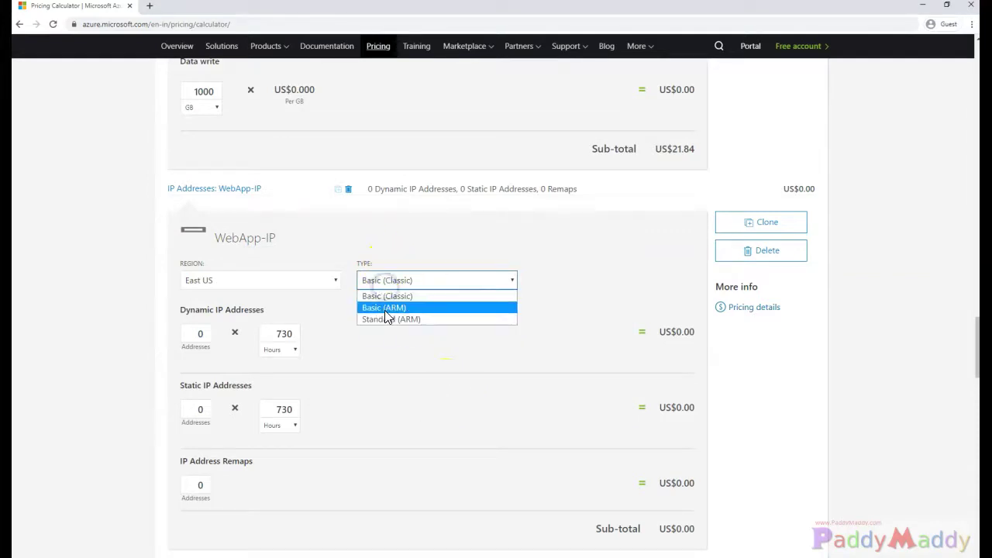
left_click(385, 307)
- Set 1 static and 0 dynamic IP addresses, confirming the US$2.92 monthly cost
scroll(407, 359, "down", 3)
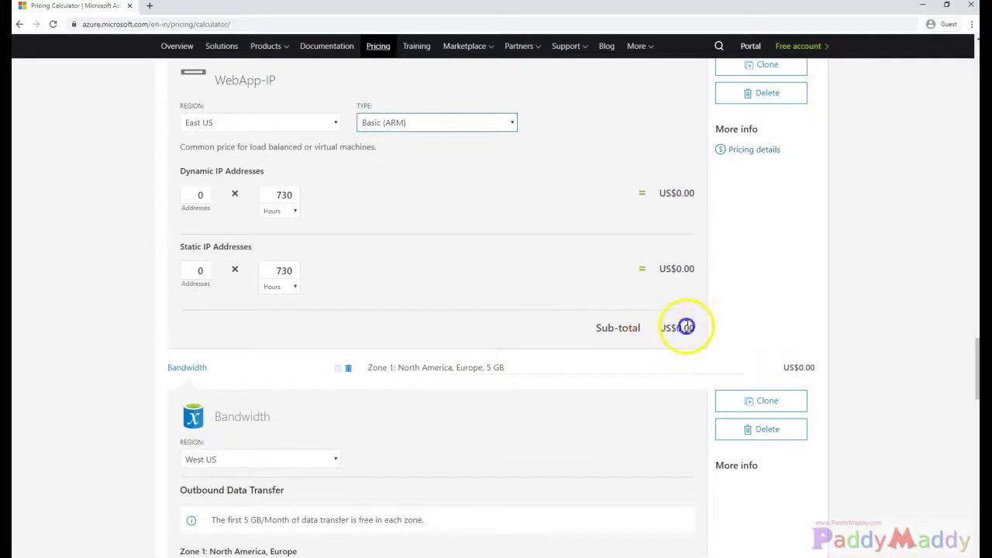
left_click_drag(697, 325, 640, 321)
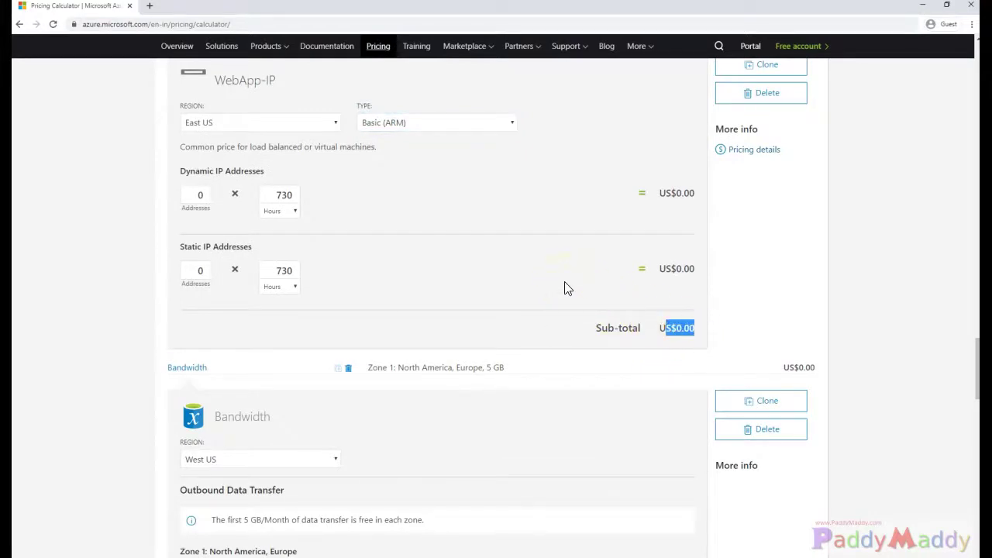
scroll(519, 295, "down", 2)
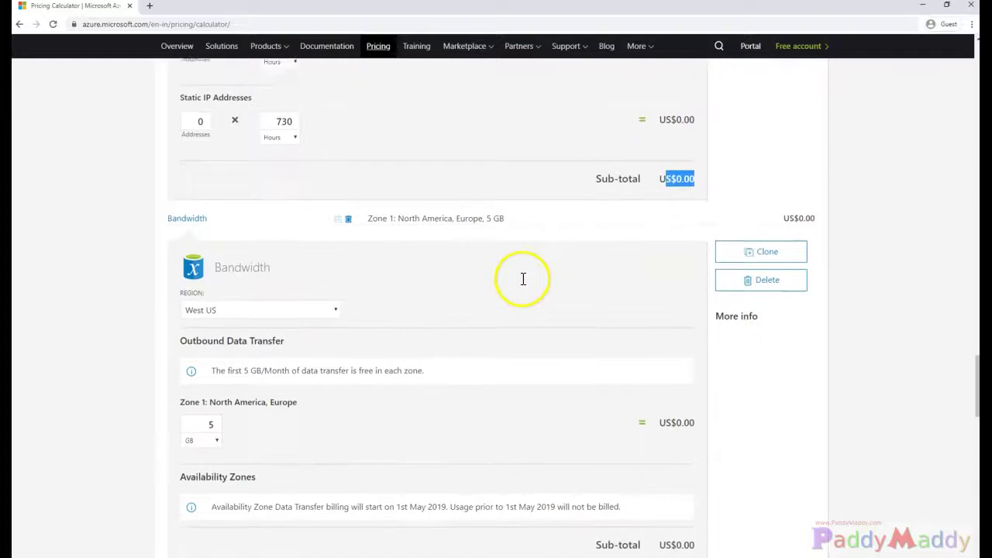
scroll(400, 312, "up", 2)
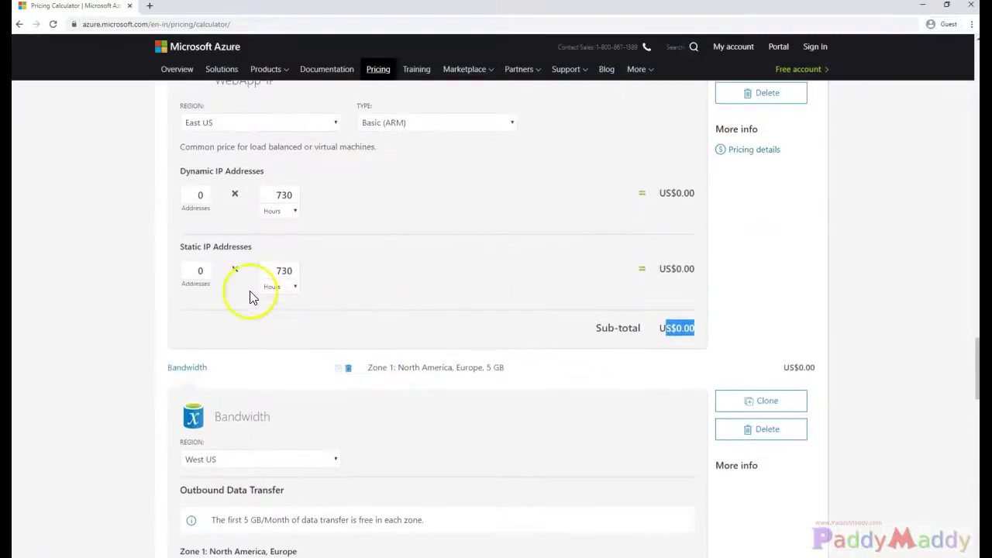
double_click(189, 194)
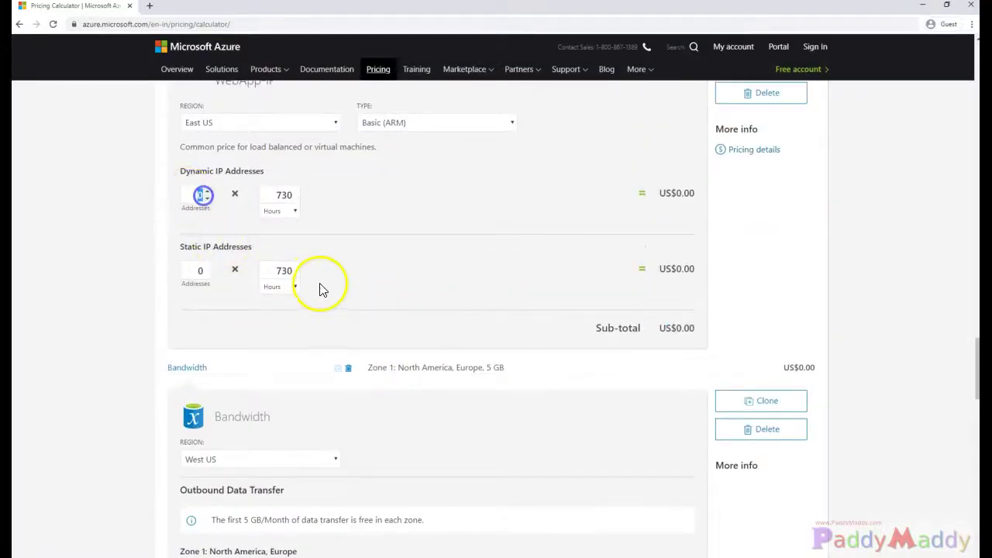
scroll(318, 287, "up", 2)
type("1")
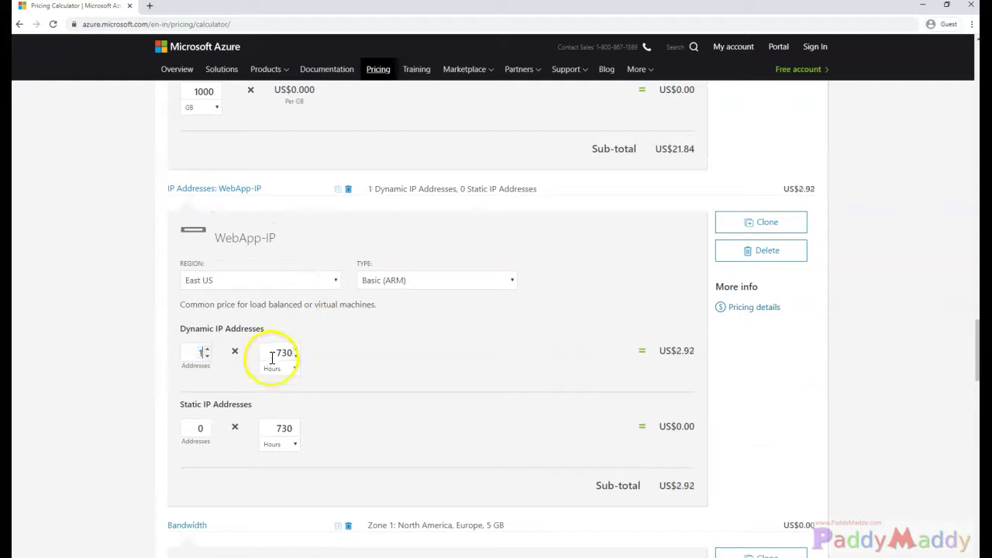
double_click(207, 431)
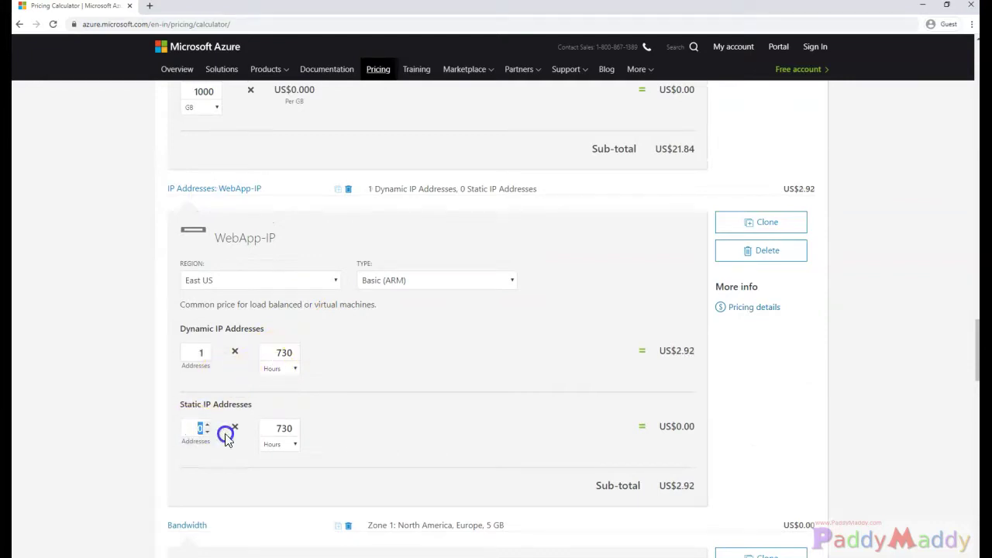
type("1")
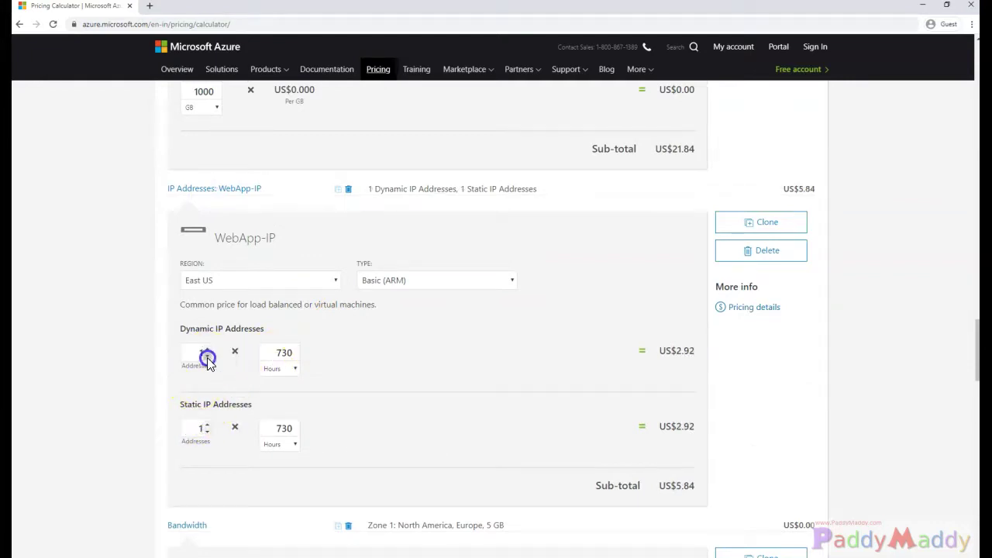
left_click(208, 355)
scroll(200, 408, "down", 1)
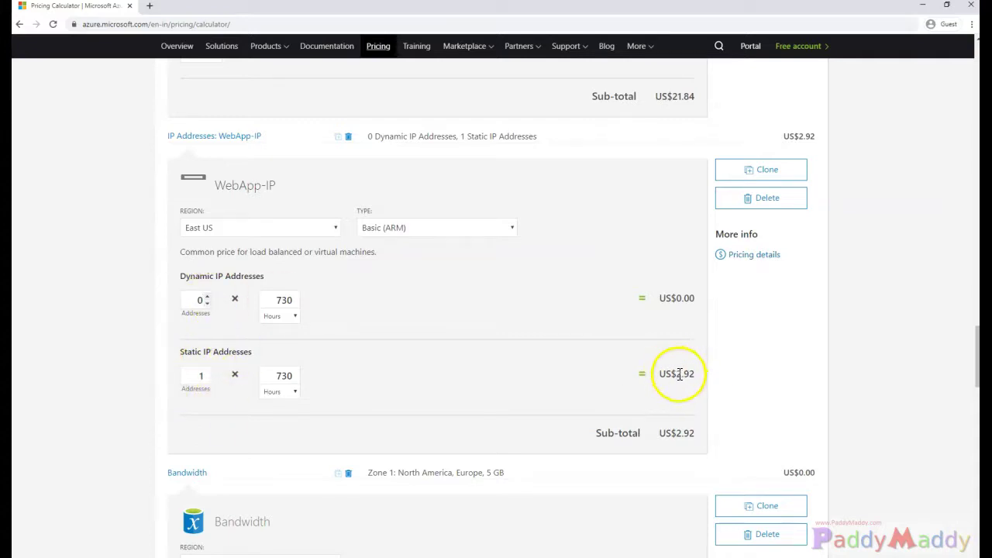
left_click_drag(679, 373, 690, 373)
scroll(574, 388, "down", 3)
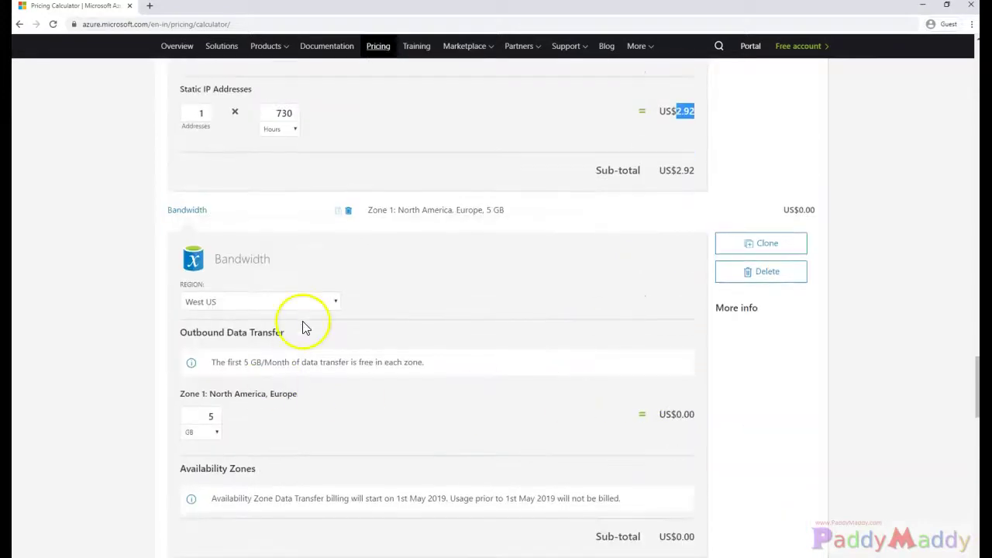
- Rename the Bandwidth entry to 'Zone 1 - Outbound'
left_click(220, 259)
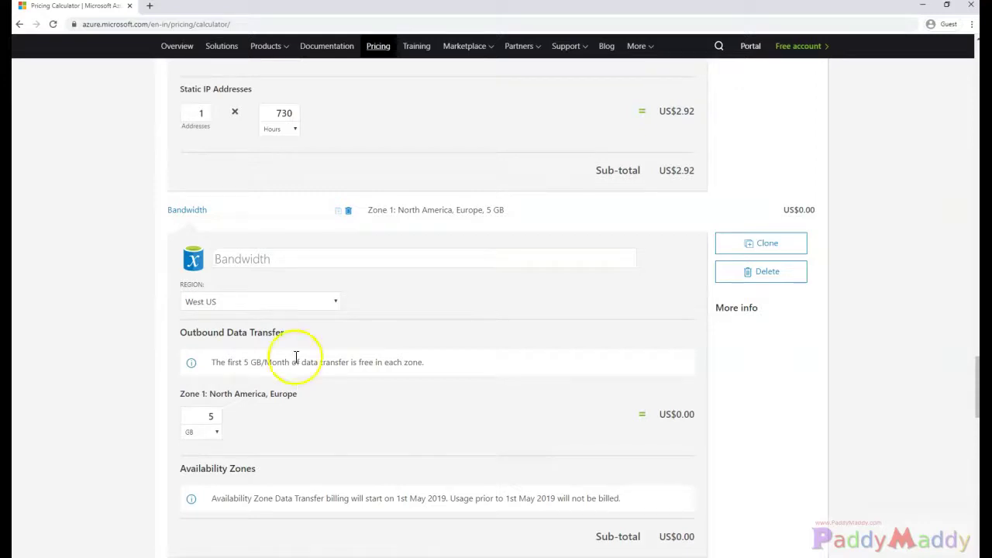
left_click(261, 263)
type("Zone 1 - Outbo")
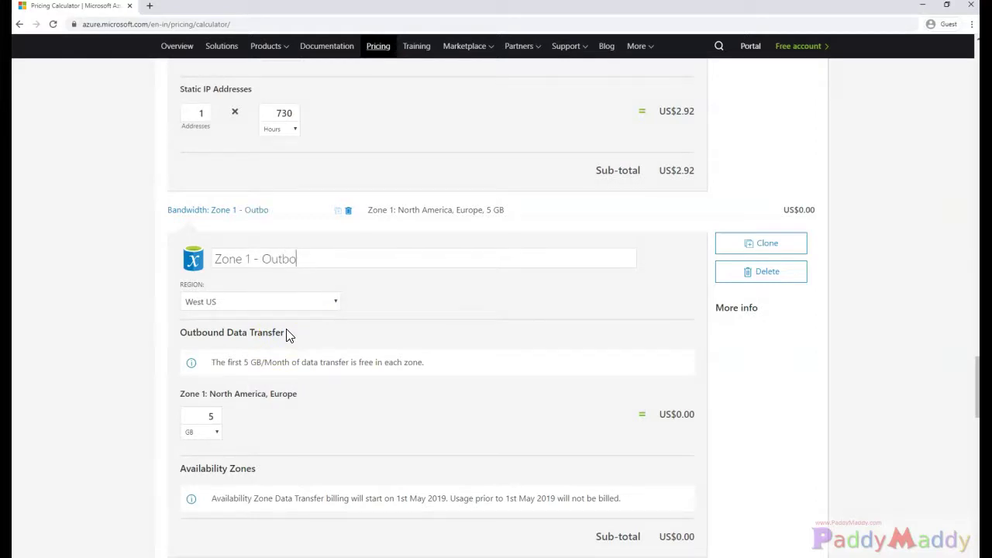
type("und")
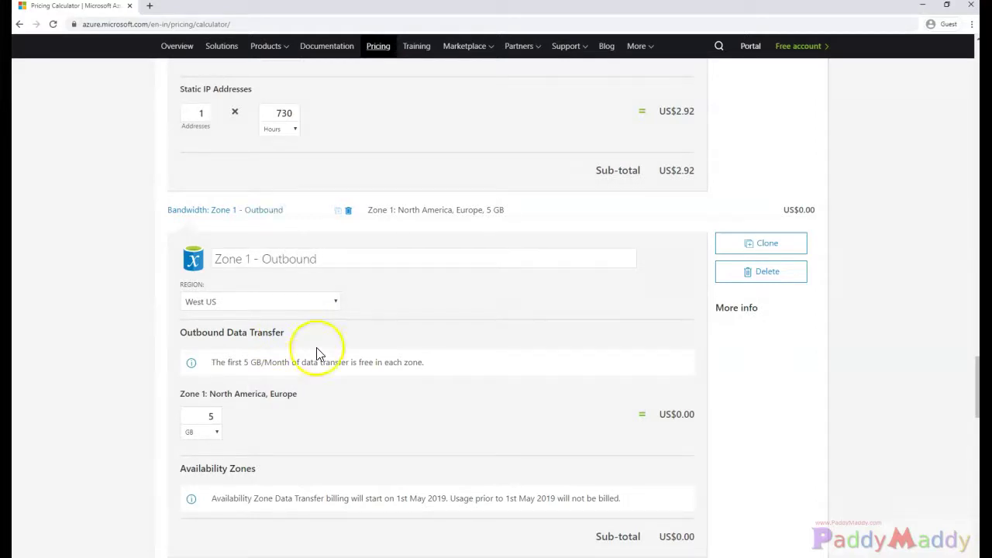
- Raise Zone 1 outbound data transfer to 10 GB, noting the free 5 GB allowance
left_click(208, 414)
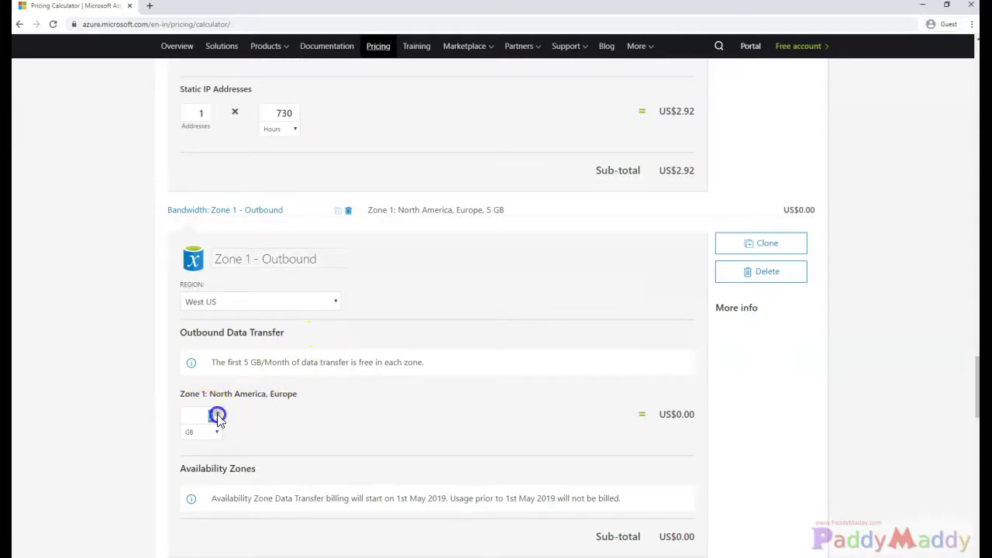
type("10")
left_click(320, 443)
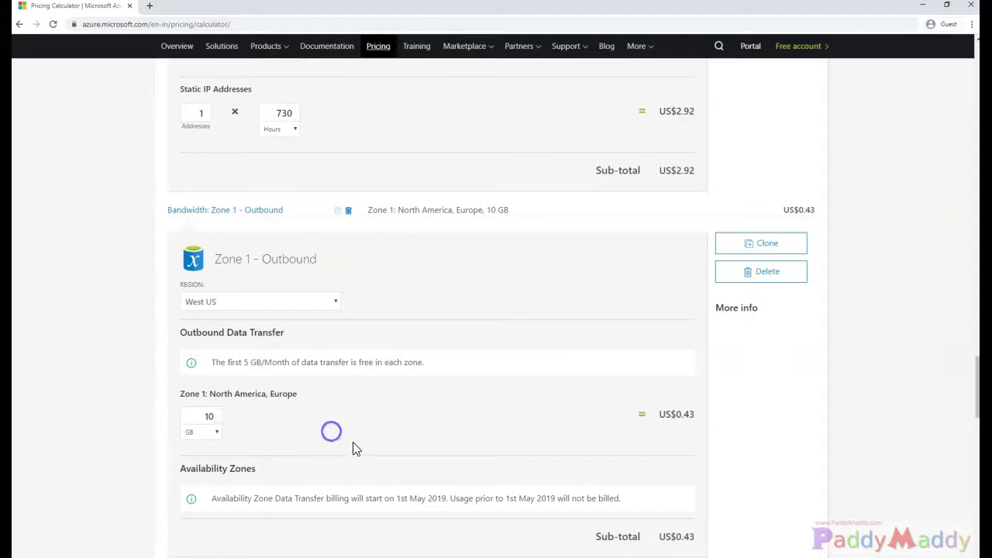
left_click(207, 443)
scroll(323, 441, "down", 2)
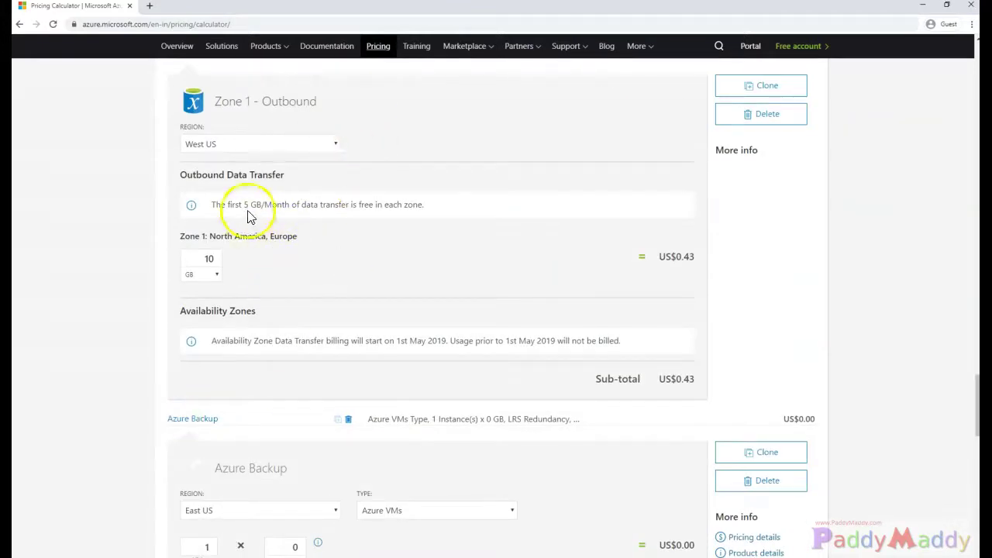
left_click_drag(243, 205, 264, 204)
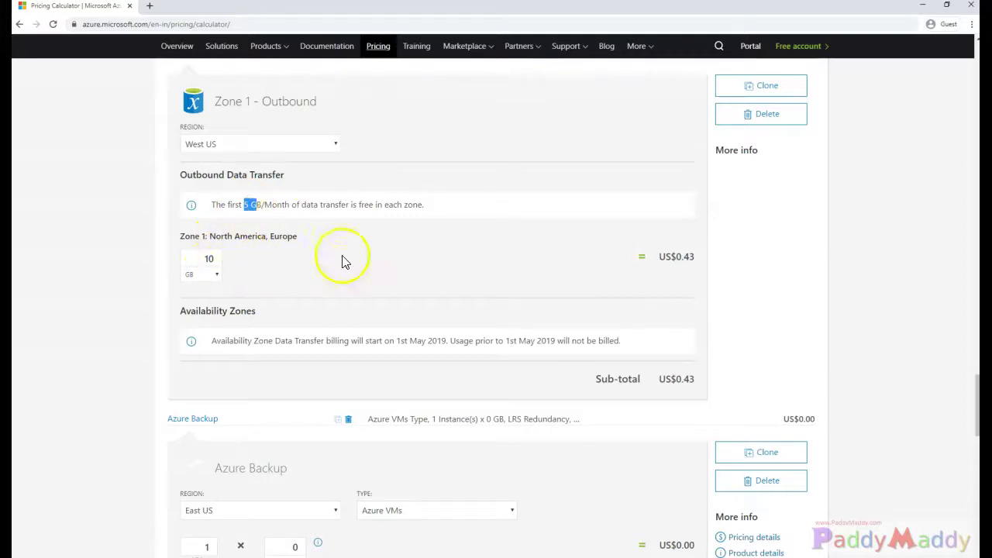
- Rename the Azure Backup entry to Backup-Vm-Webserver
left_click(354, 280)
scroll(380, 368, "down", 3)
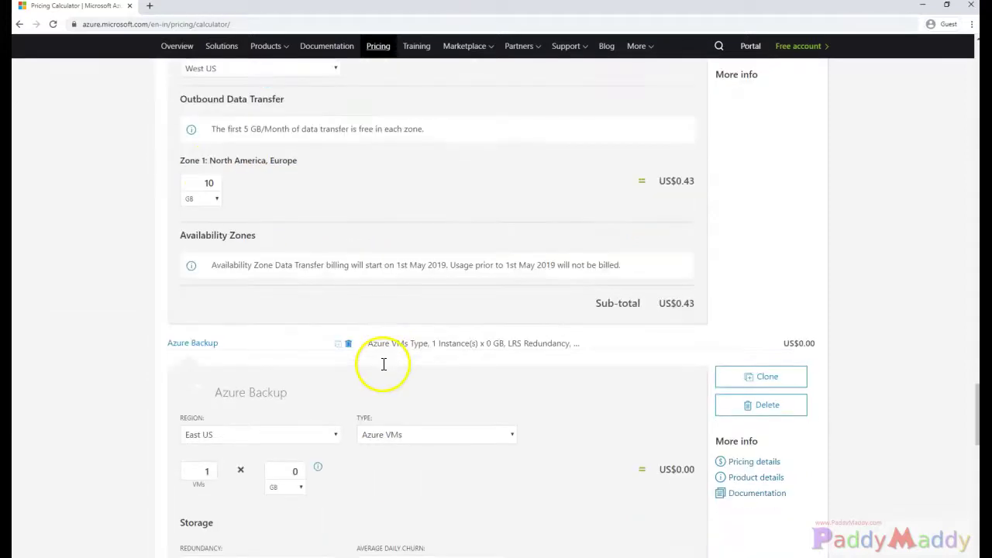
left_click(310, 255)
type("Backup-Vm-Webserver")
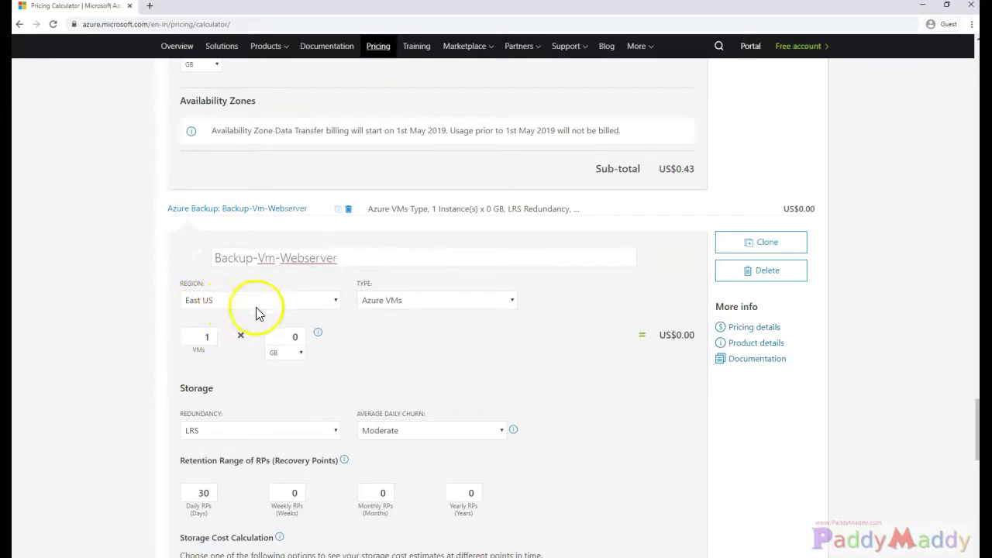
scroll(379, 341, "down", 2)
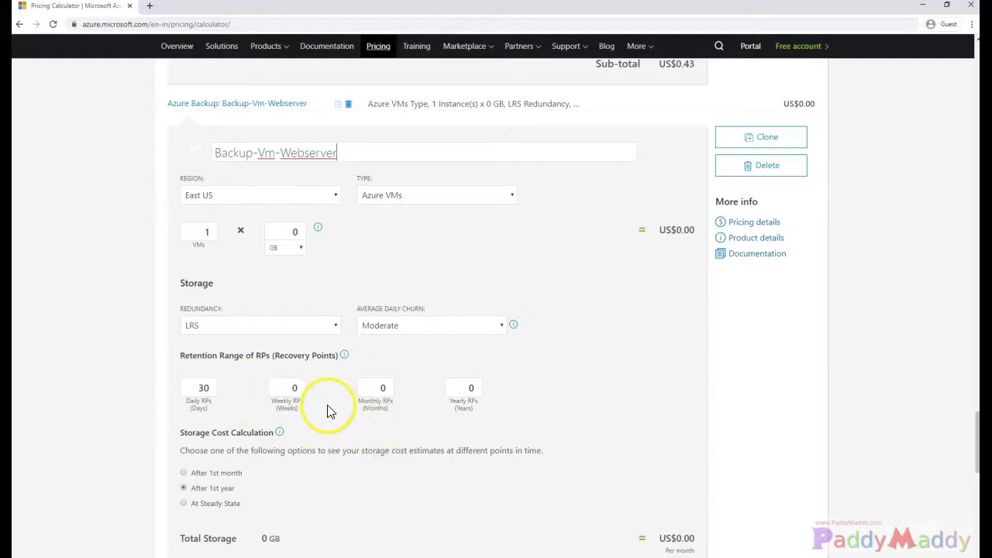
scroll(502, 403, "down", 1)
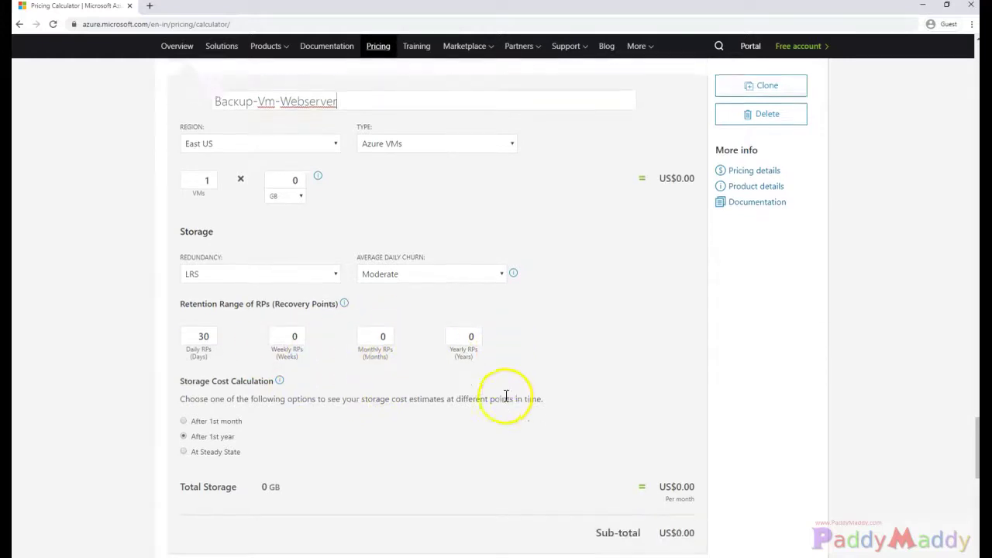
mouse_move(465, 388)
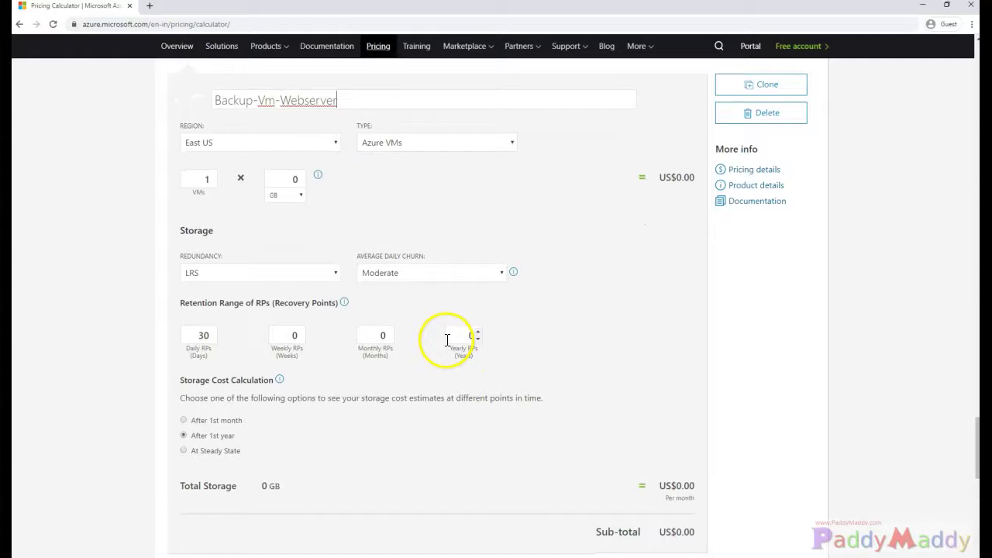
scroll(447, 339, "down", 3)
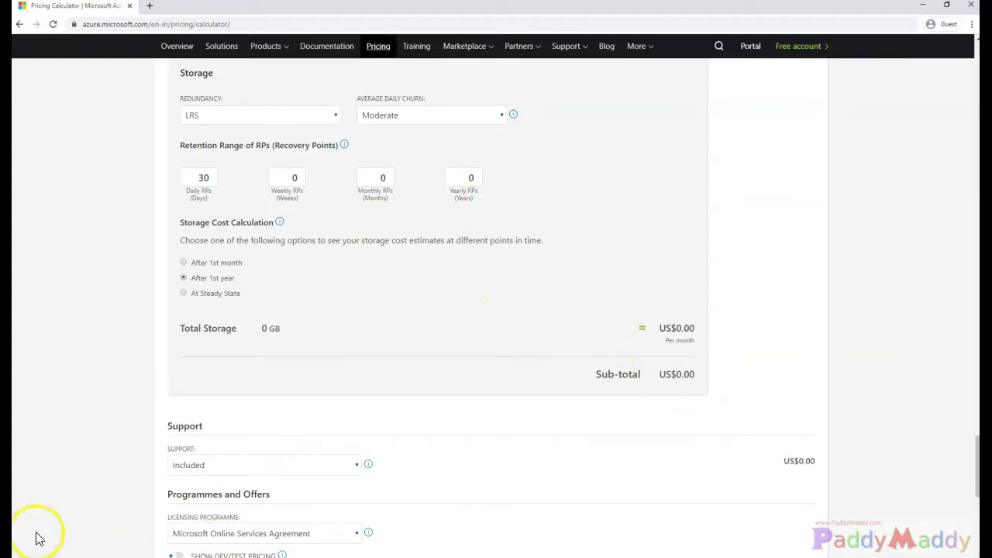
scroll(326, 259, "up", 3)
- Set the VM backup size to 100 GB, checking 190 GB total storage and US$14.26 sub-total
left_click(284, 232)
left_click_drag(284, 232, 310, 241)
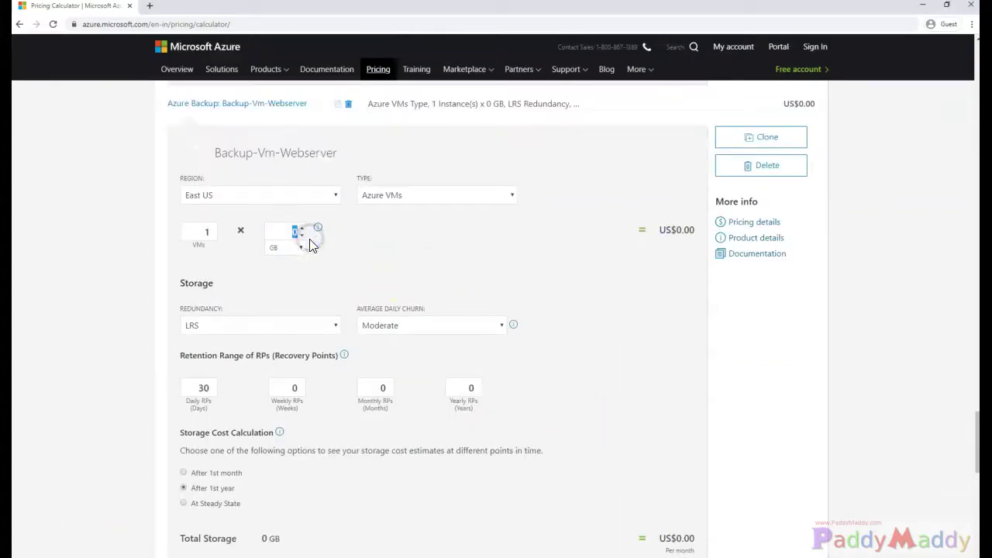
type("100")
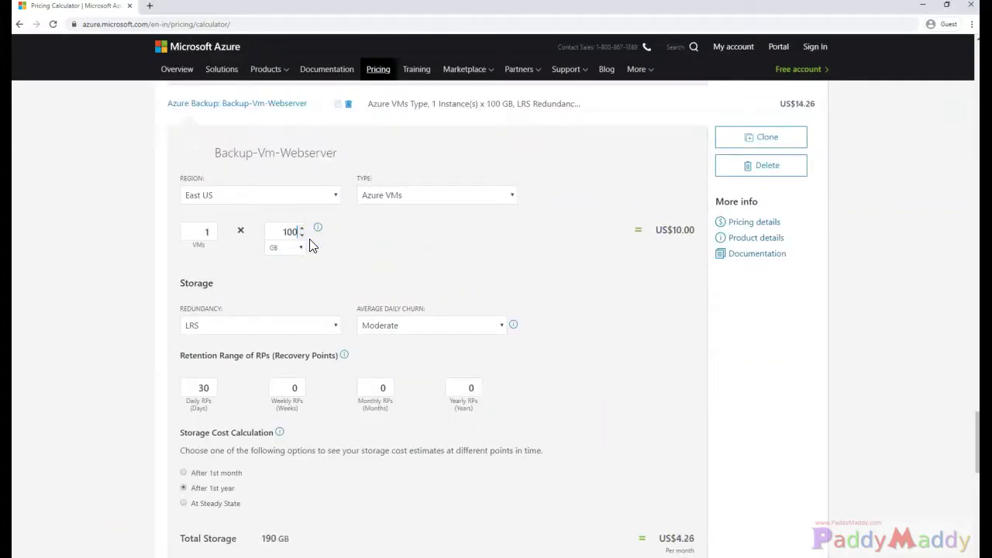
left_click(451, 277)
scroll(360, 357, "down", 2)
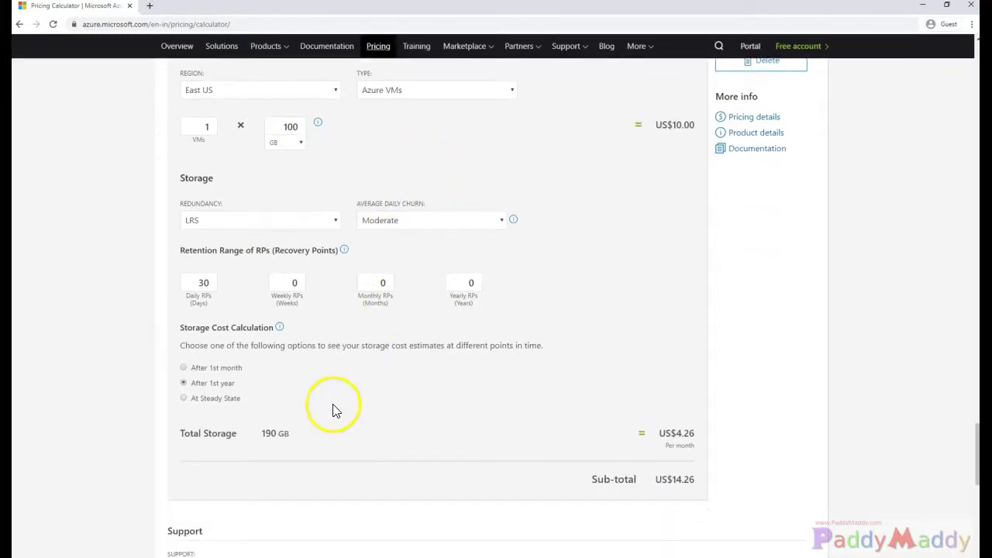
left_click(263, 436)
left_click_drag(262, 435, 300, 433)
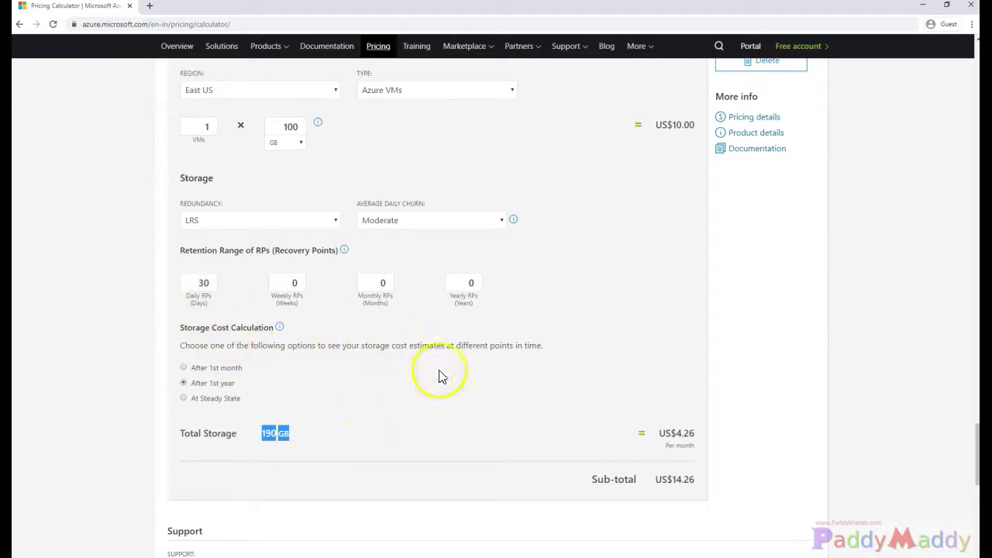
left_click_drag(668, 481, 696, 482)
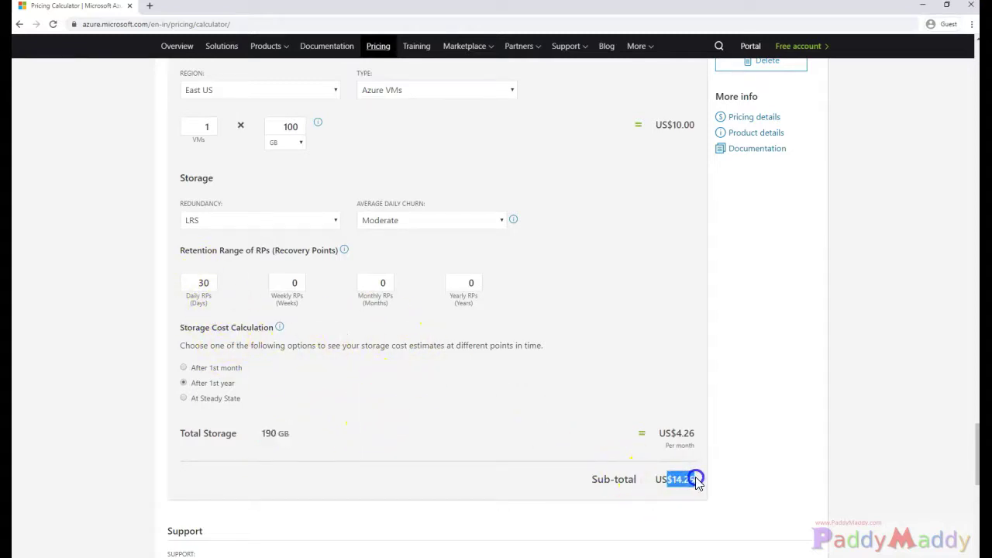
scroll(505, 398, "down", 3)
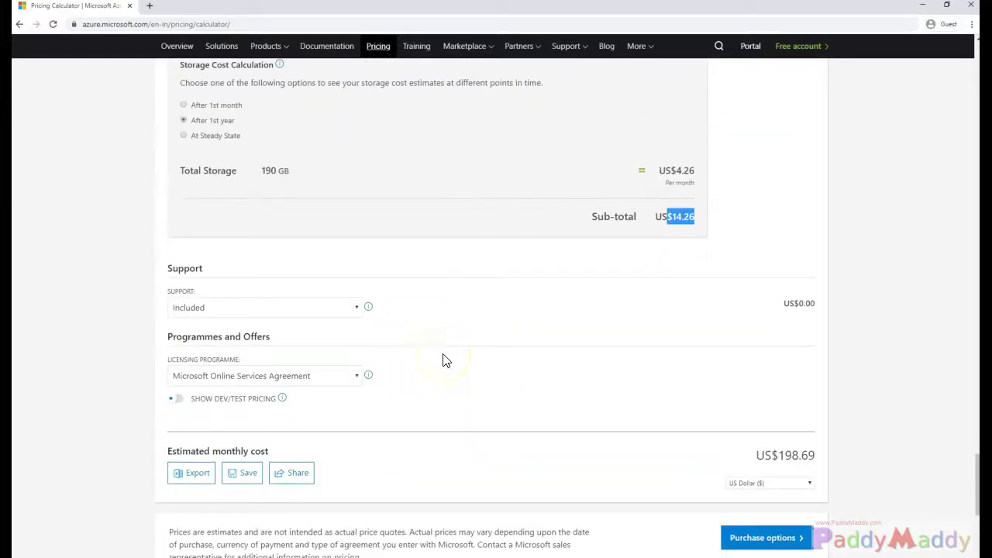
- Compare Developer (US$29.00) and Standard (US$100.00) support, then pick Professional Direct at US$1,000.00
left_click(370, 309)
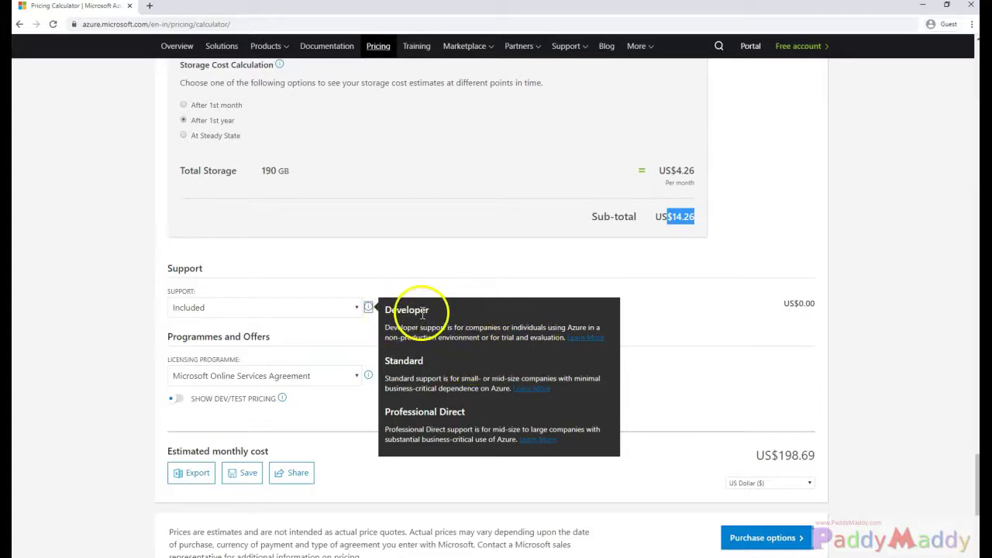
left_click(406, 360)
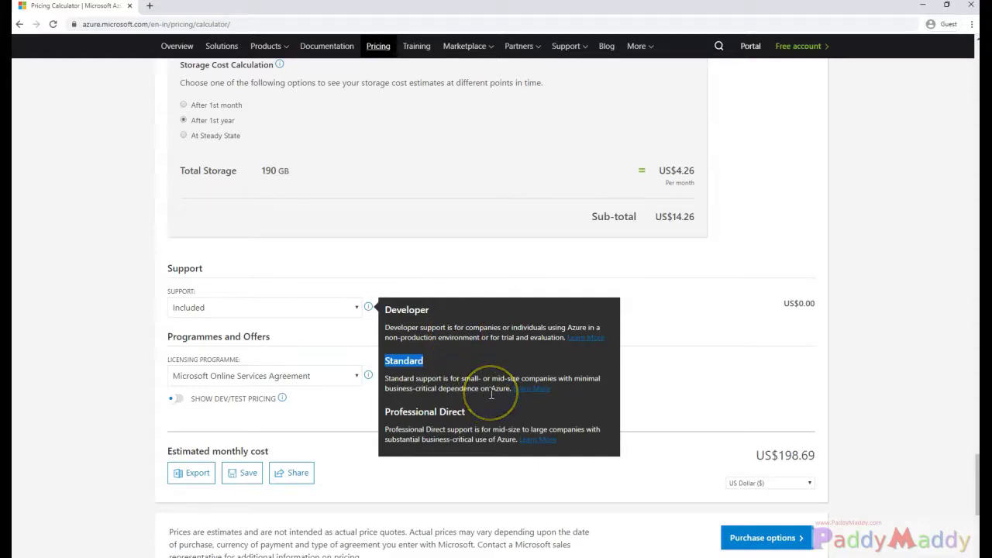
left_click(284, 311)
left_click(271, 338)
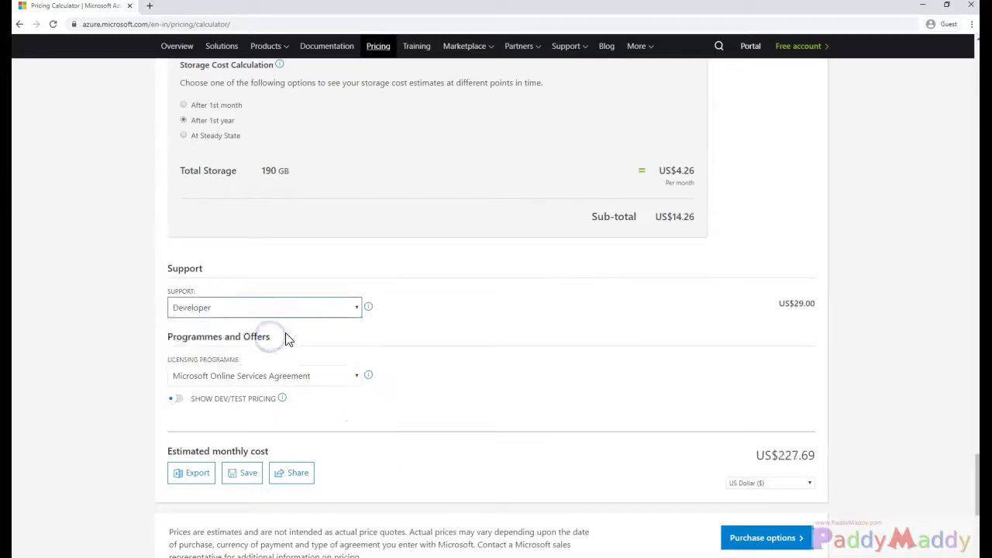
left_click_drag(785, 303, 820, 308)
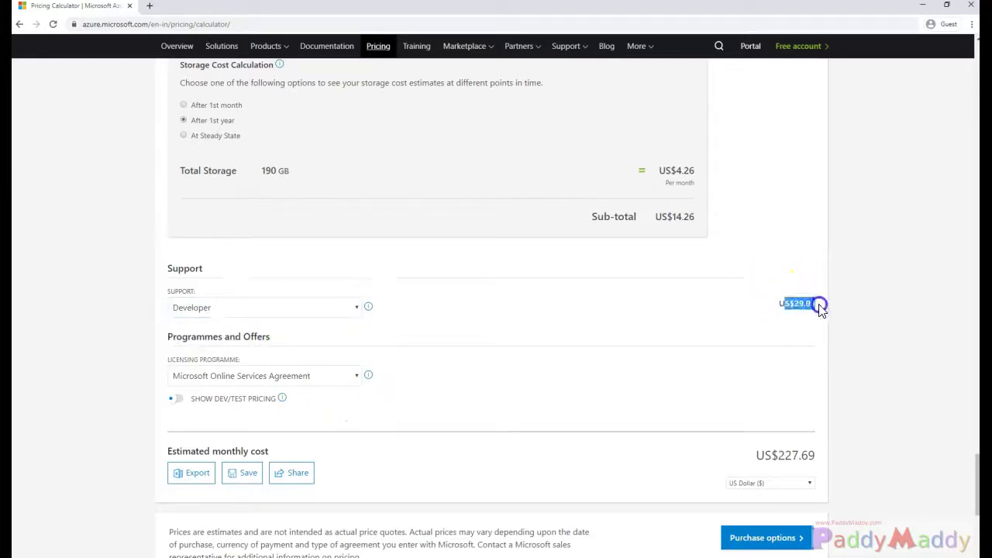
left_click(237, 317)
left_click(221, 348)
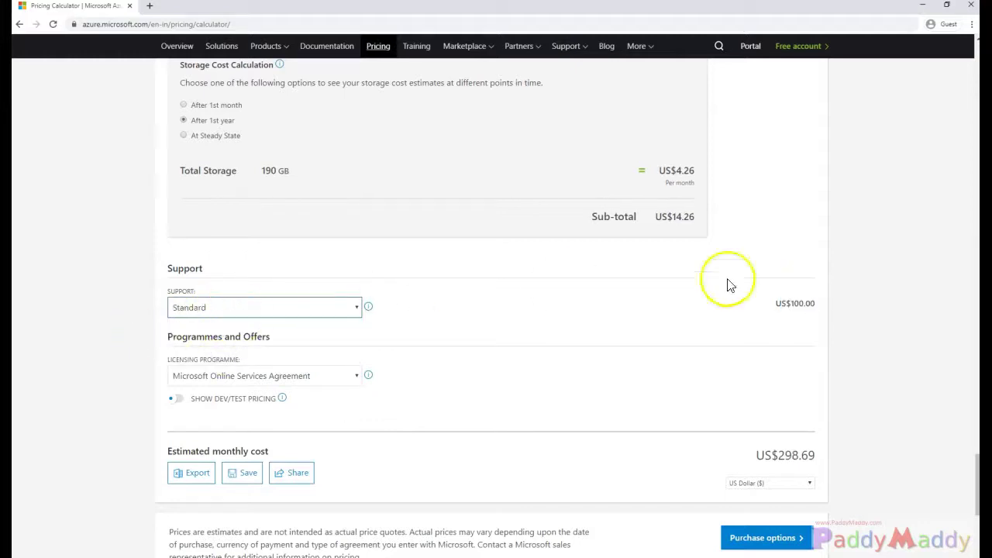
left_click_drag(781, 303, 842, 305)
left_click(254, 312)
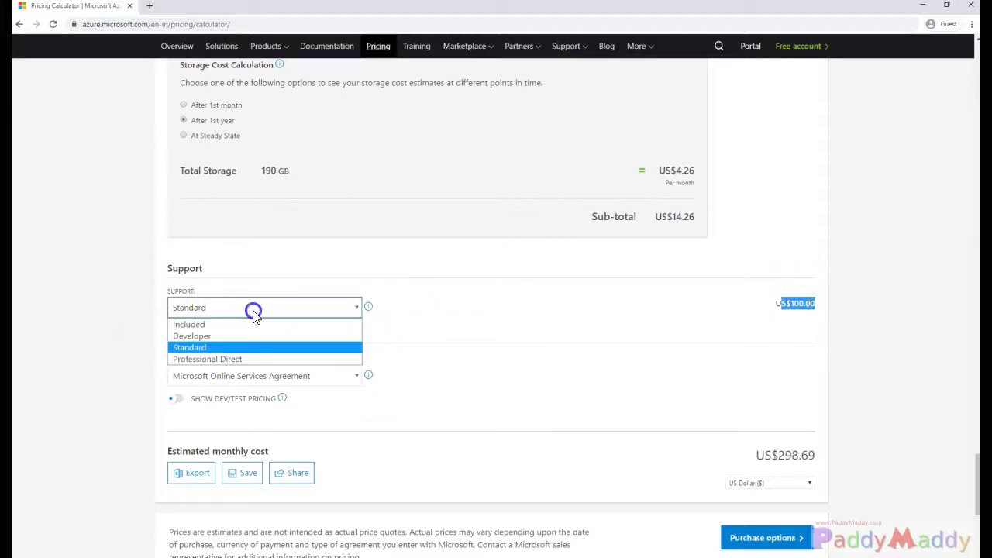
left_click(234, 364)
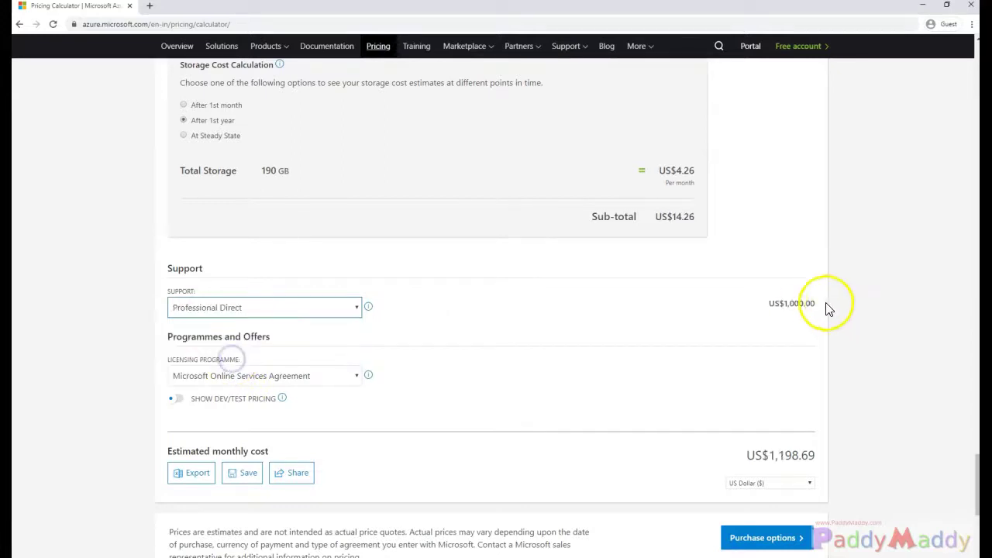
left_click_drag(770, 304, 800, 303)
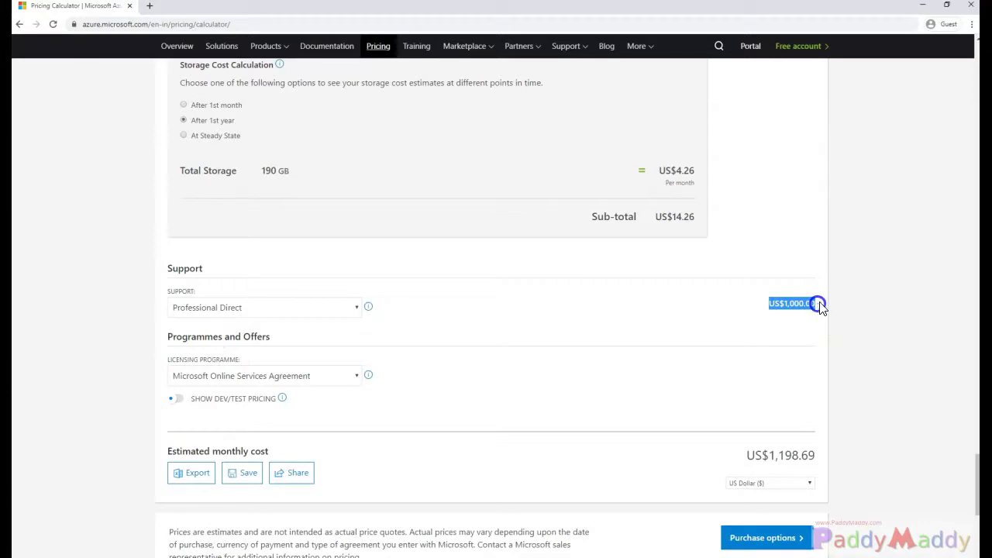
left_click(177, 399)
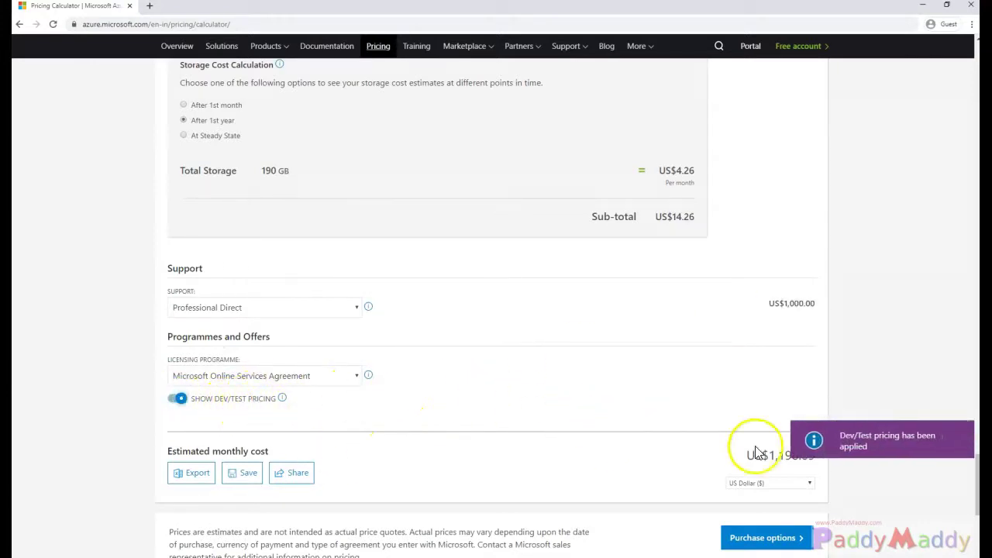
scroll(427, 421, "down", 2)
left_click(181, 295)
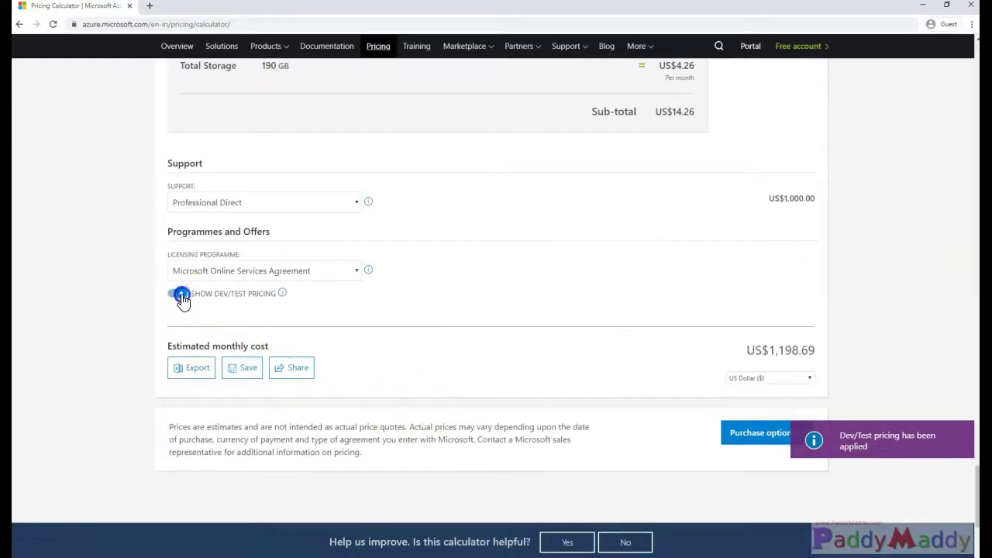
left_click(246, 270)
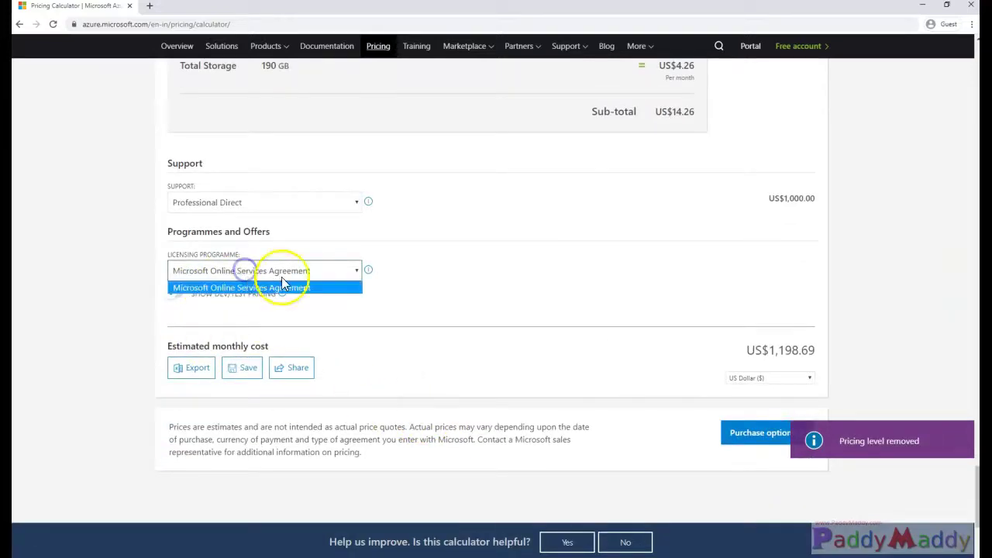
left_click(511, 278)
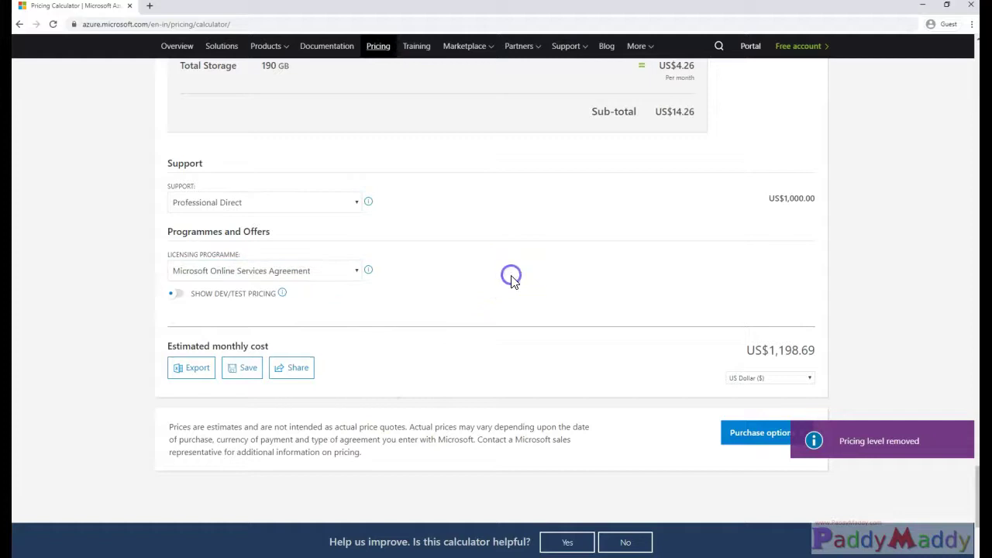
scroll(480, 341, "up", 6)
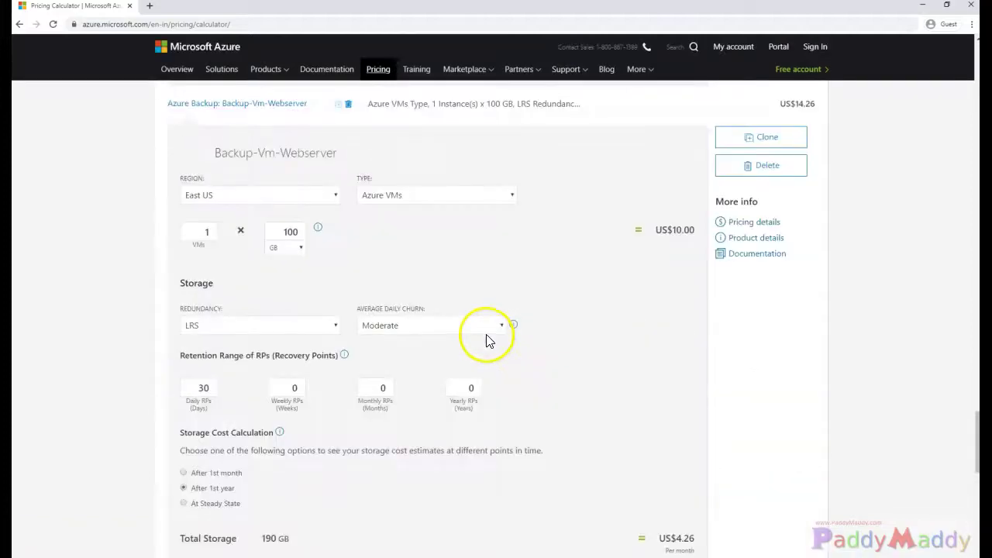
scroll(496, 331, "down", 4)
scroll(527, 317, "down", 5)
scroll(527, 295, "up", 2)
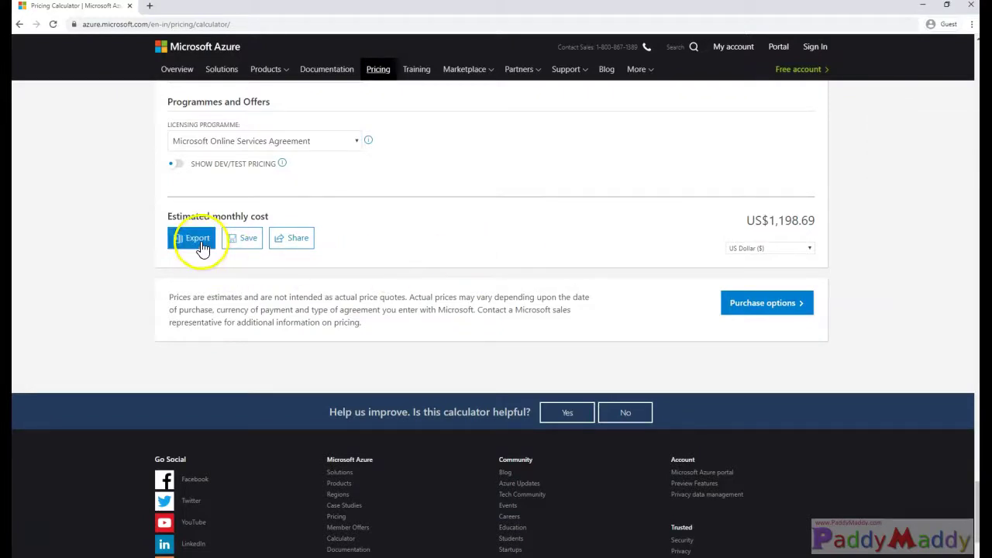
- Export the estimate as ExportedEstimate.xlsx and open the downloaded workbook
left_click(286, 246)
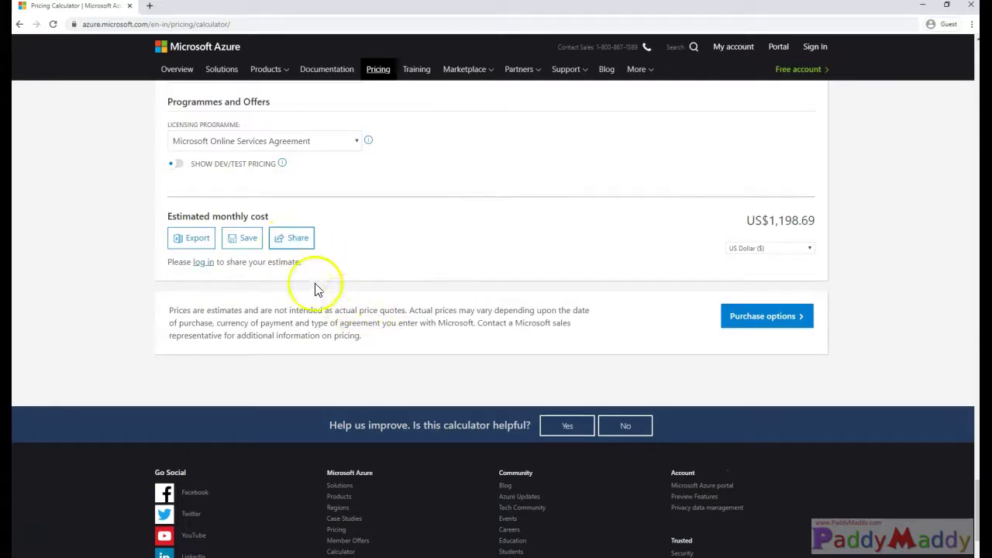
left_click(285, 244)
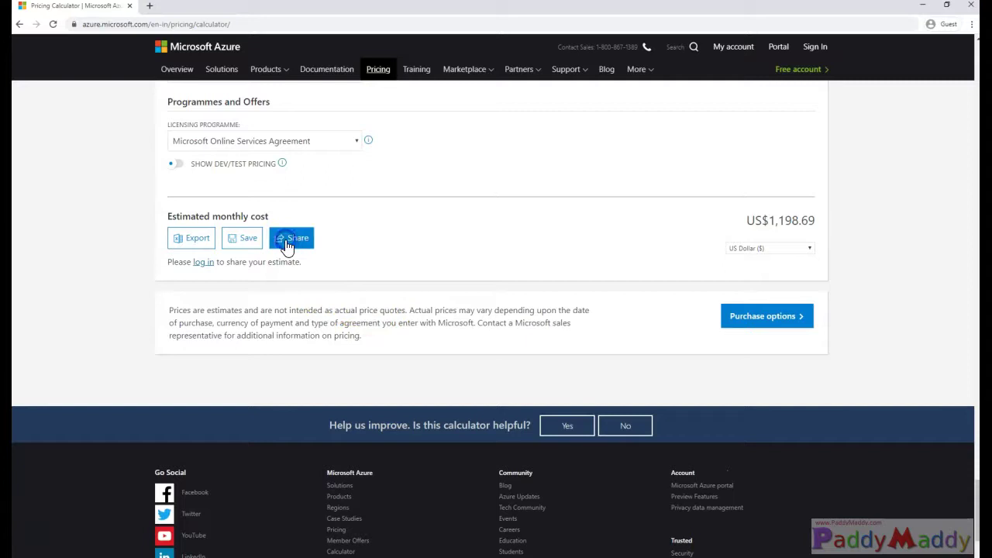
left_click(197, 242)
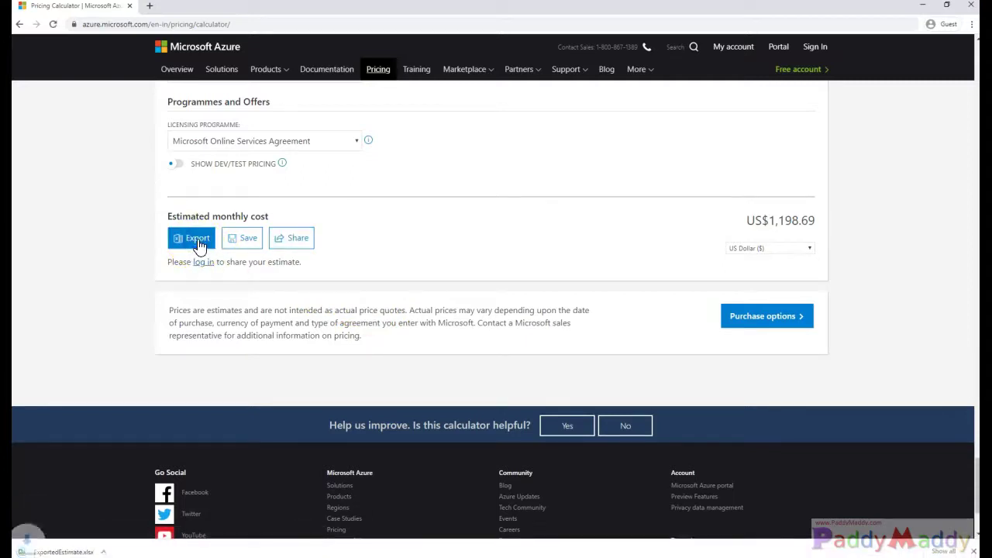
left_click(177, 266)
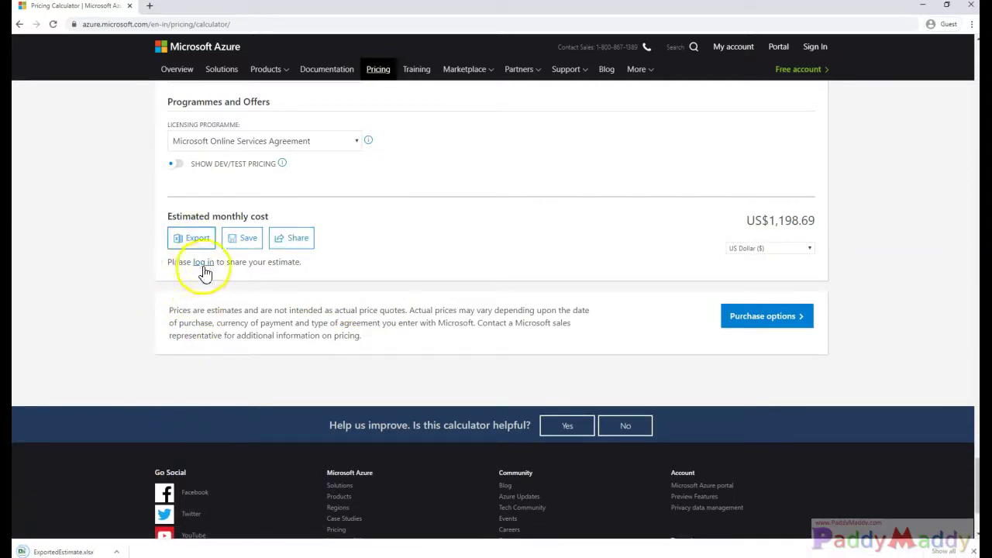
left_click(76, 551)
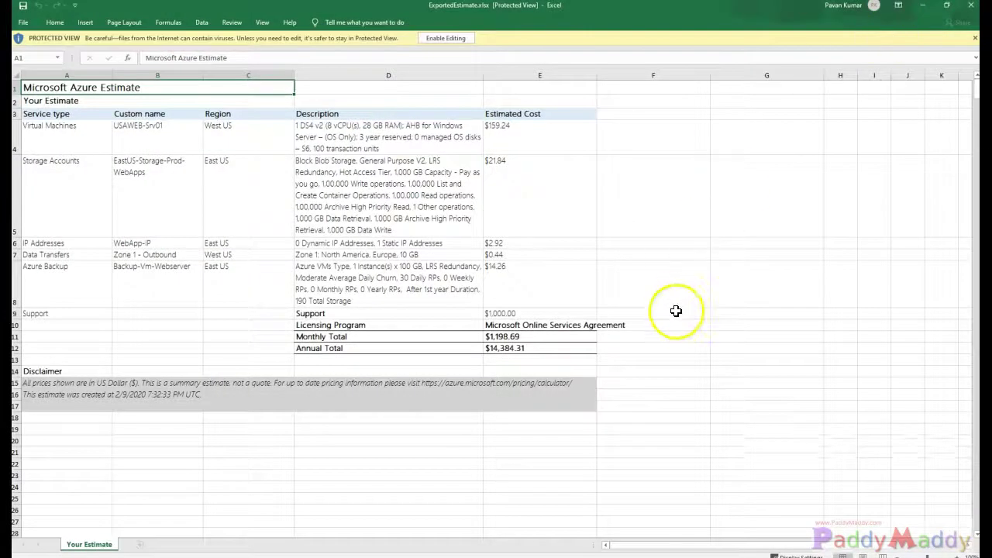
- Enable editing in the exported workbook and inspect the USAWEB-Srv01 Virtual Machines row
left_click(465, 37)
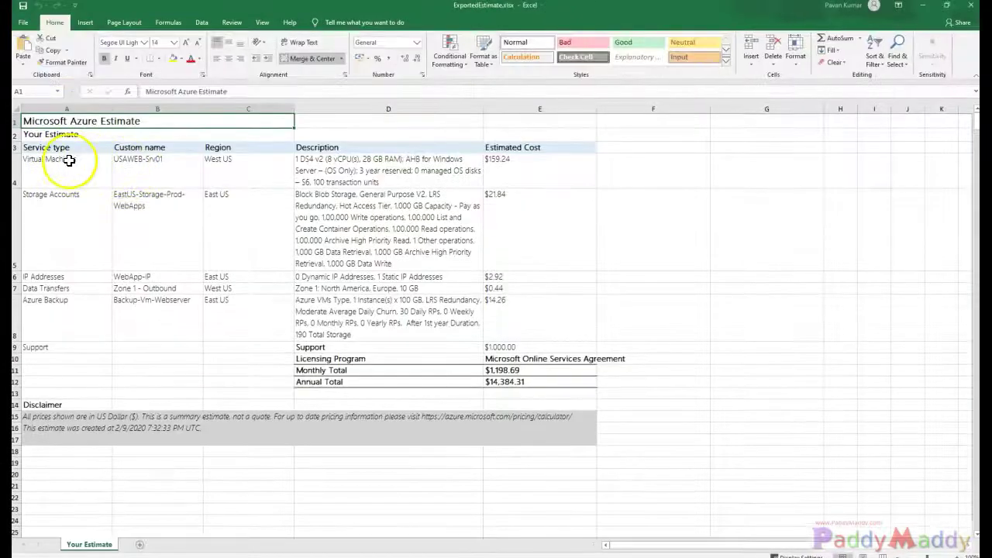
left_click(69, 158)
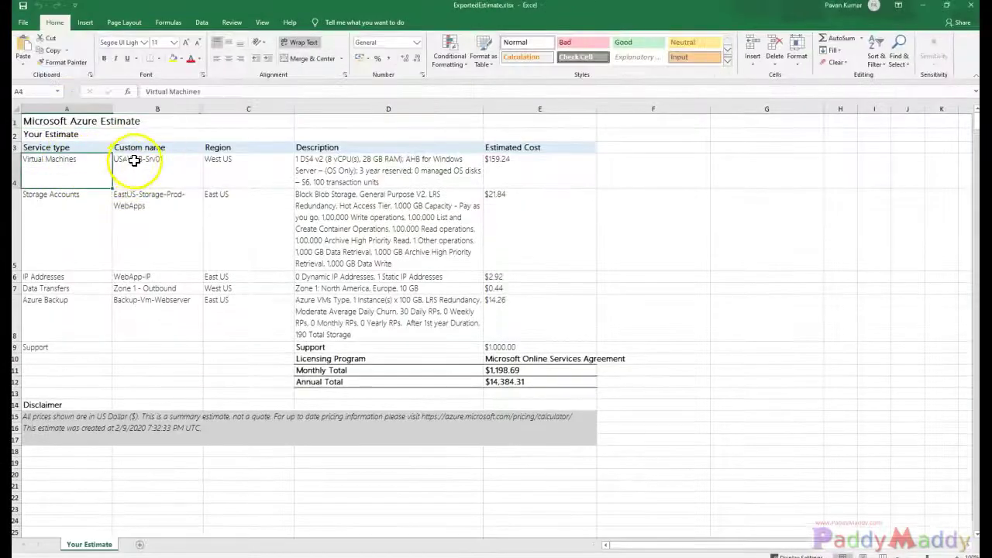
left_click(135, 160)
double_click(132, 160)
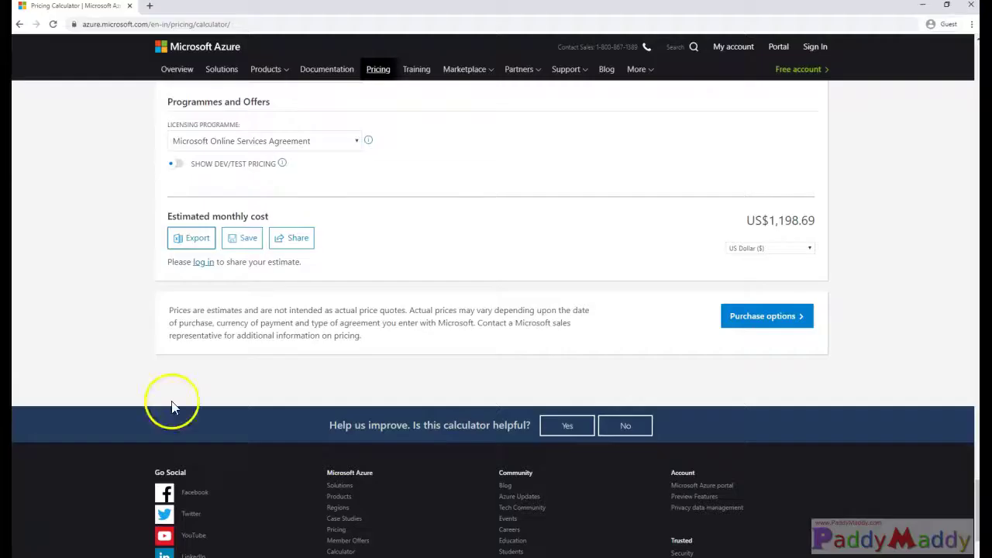
scroll(432, 328, "up", 10)
scroll(420, 288, "up", 5)
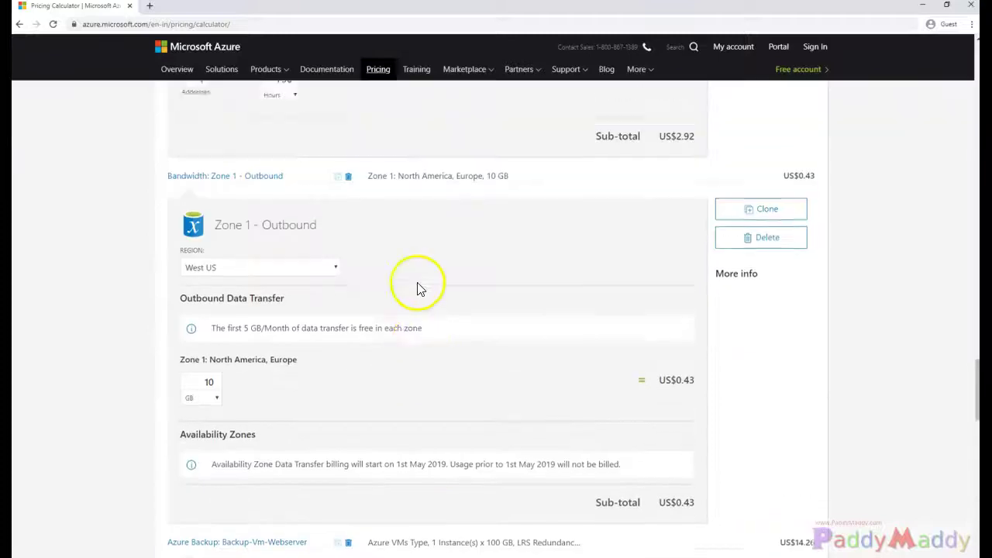
scroll(418, 273, "up", 5)
scroll(418, 272, "up", 5)
scroll(420, 271, "up", 5)
scroll(420, 270, "up", 3)
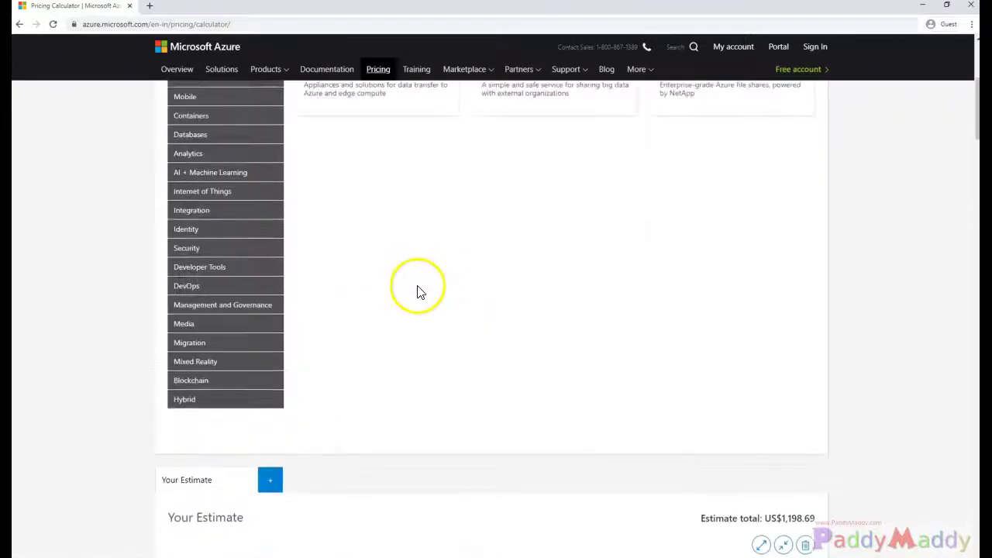
scroll(418, 290, "down", 3)
- Review names, West US/East US regions, the $159.24 VM cost, and select the table through the annual total
left_click_drag(310, 244, 194, 244)
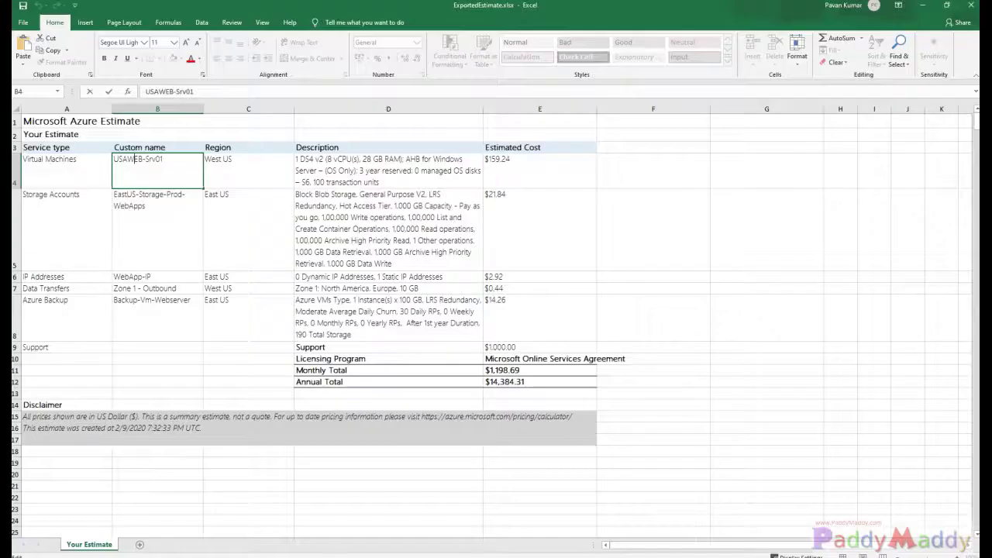
left_click(186, 198)
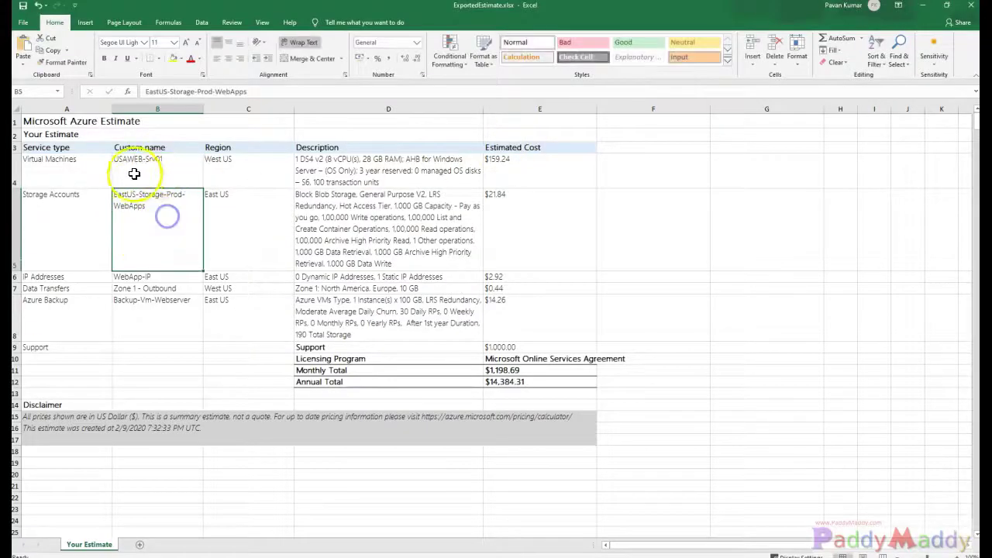
left_click(161, 165)
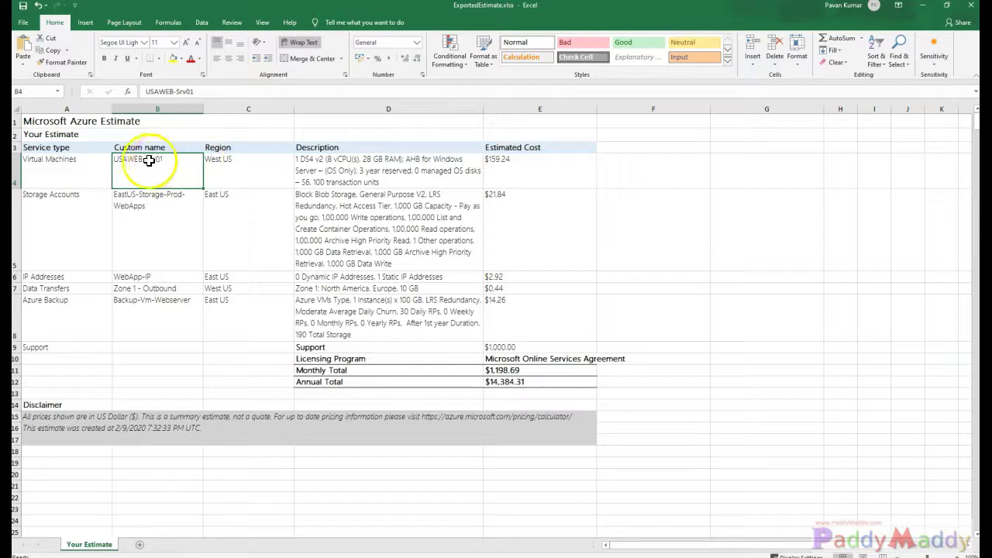
left_click(233, 158)
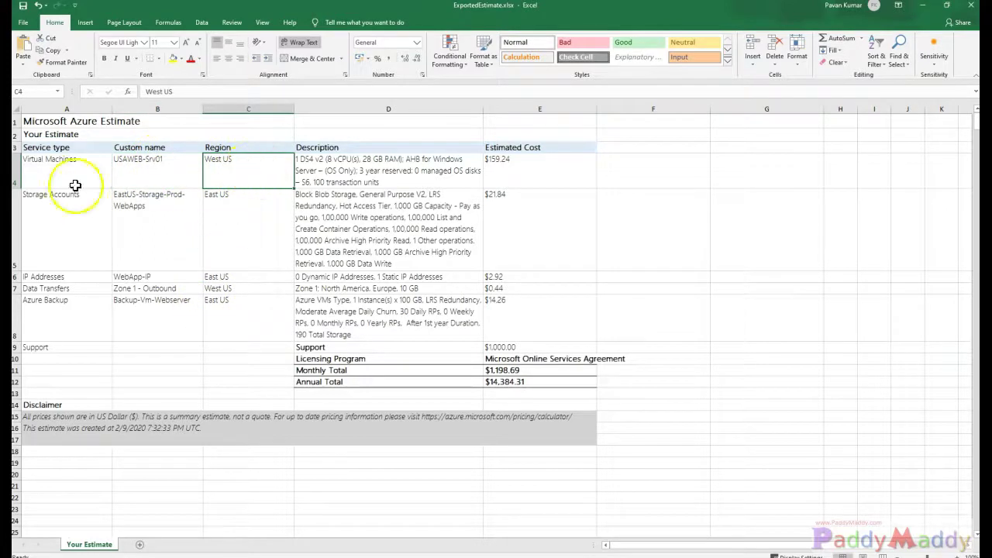
left_click(245, 198)
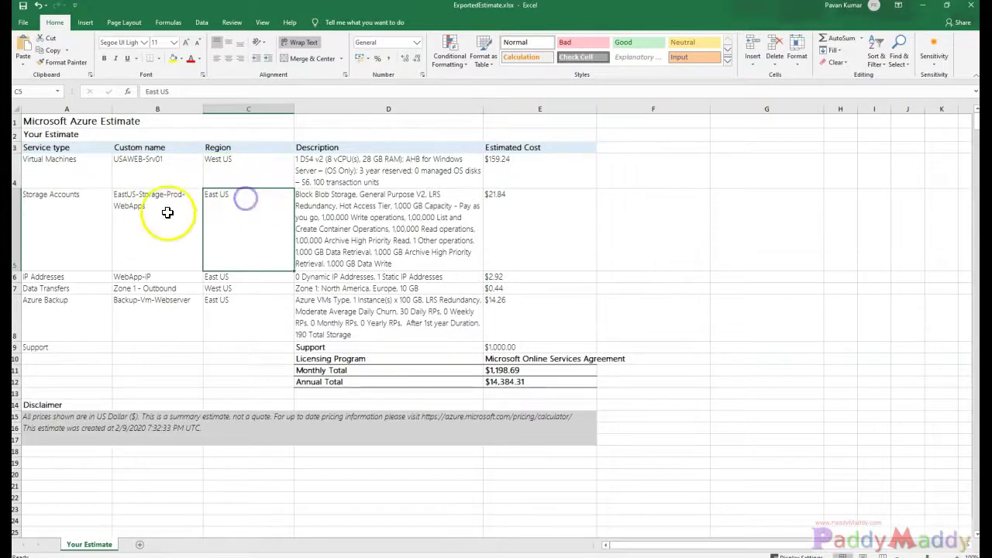
left_click(429, 158)
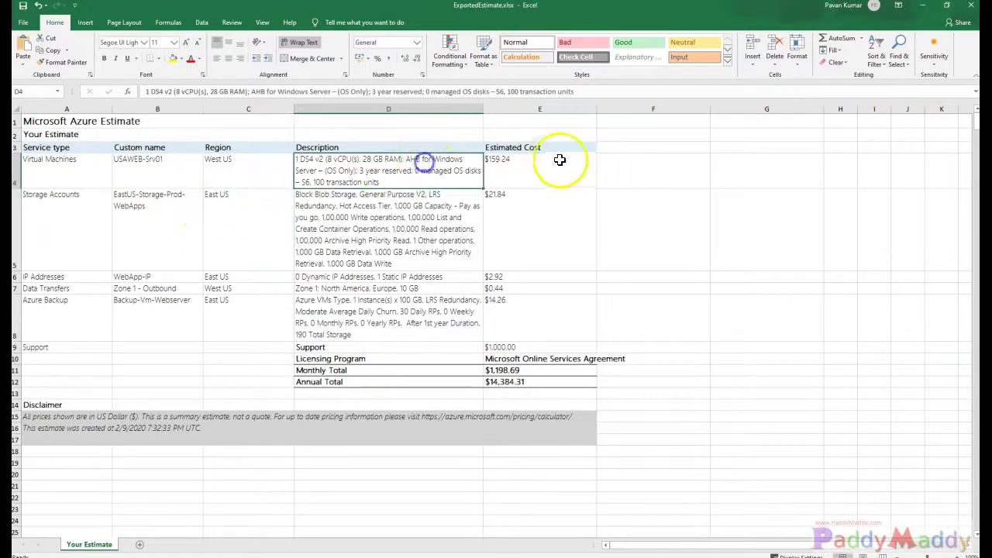
left_click(514, 166)
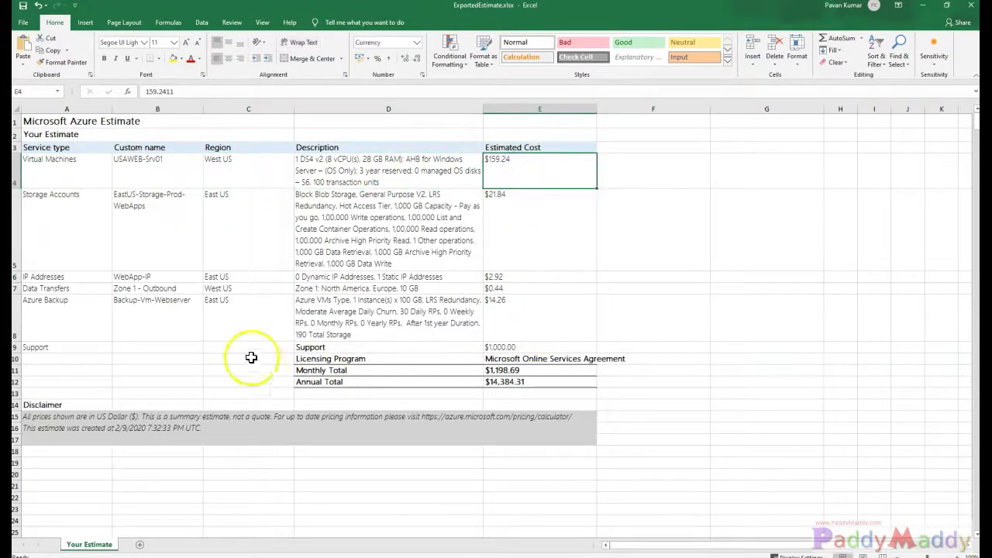
left_click_drag(54, 348, 500, 339)
left_click(503, 460)
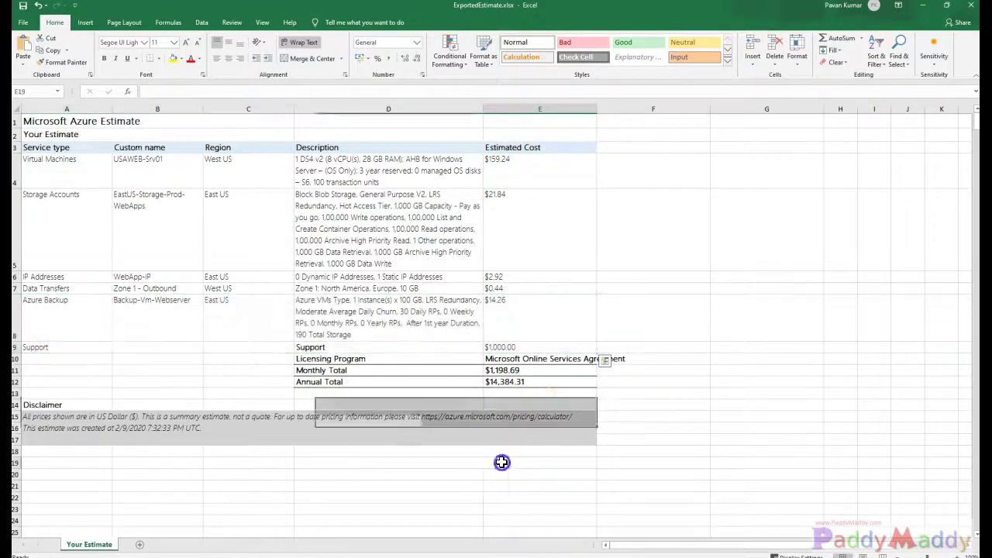
mouse_move(500, 379)
left_mouse_down()
mouse_move(162, 281)
mouse_move(37, 124)
left_mouse_up()
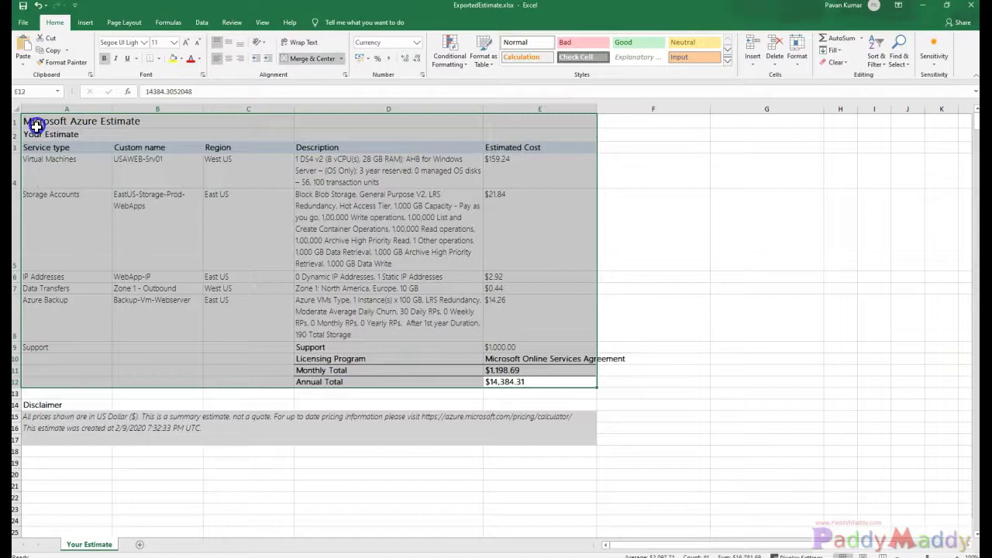
scroll(554, 409, "up", 10)
scroll(553, 403, "up", 2)
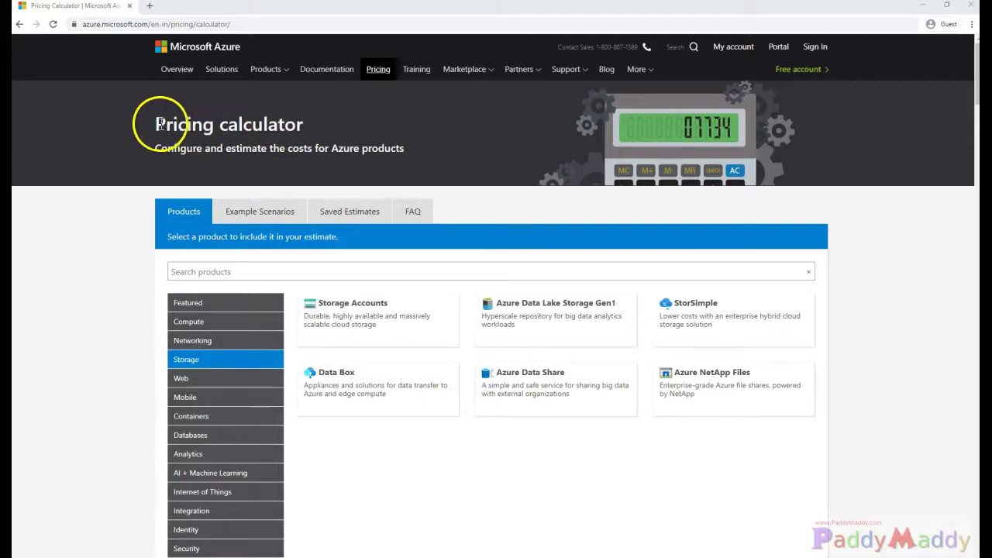
left_click_drag(158, 123, 315, 131)
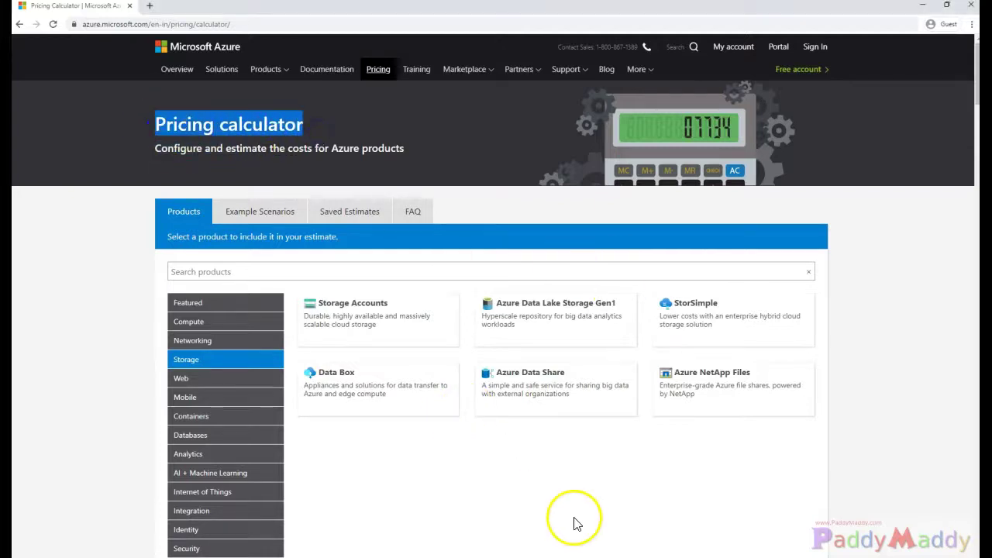
scroll(542, 480, "down", 5)
scroll(325, 372, "up", 4)
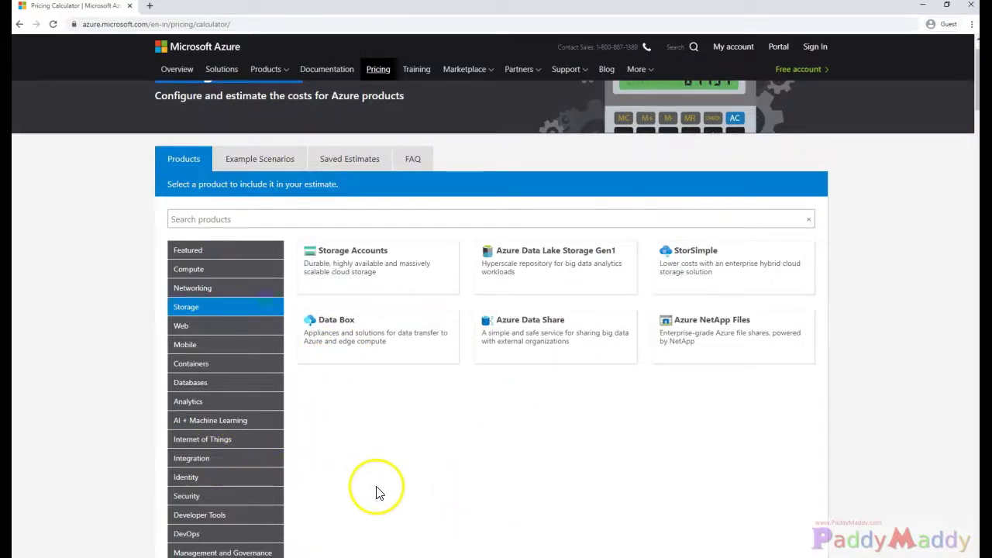
scroll(372, 438, "down", 5)
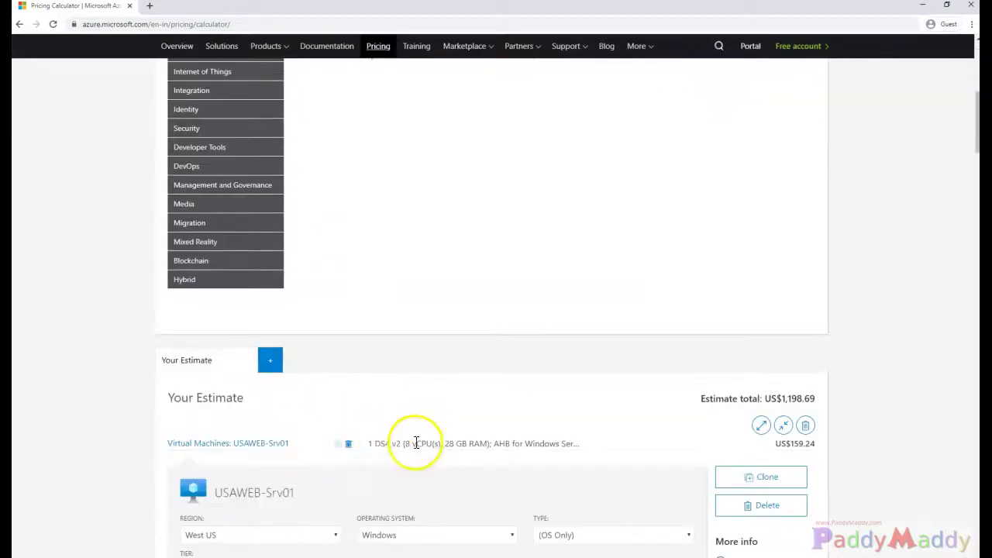
scroll(348, 465, "down", 2)
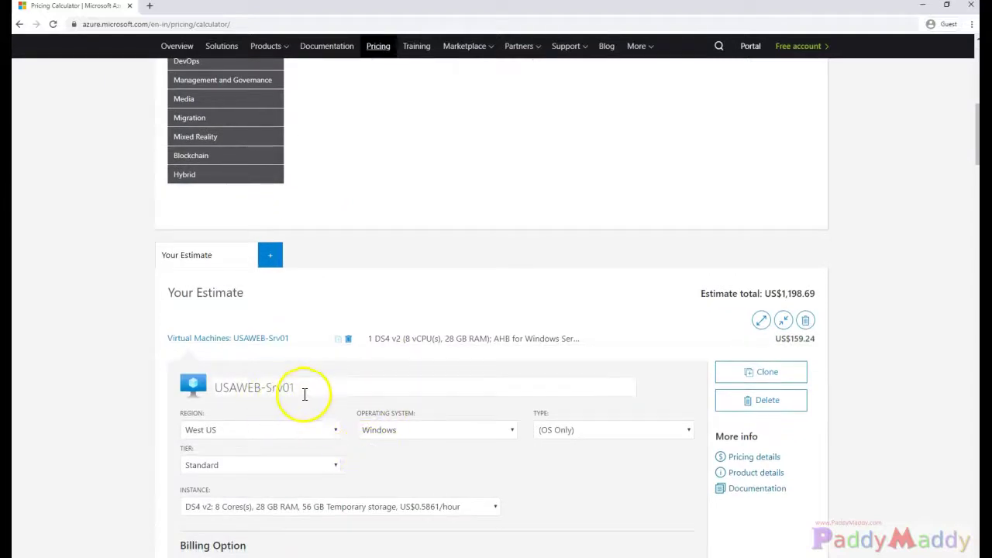
left_click_drag(306, 387, 234, 385)
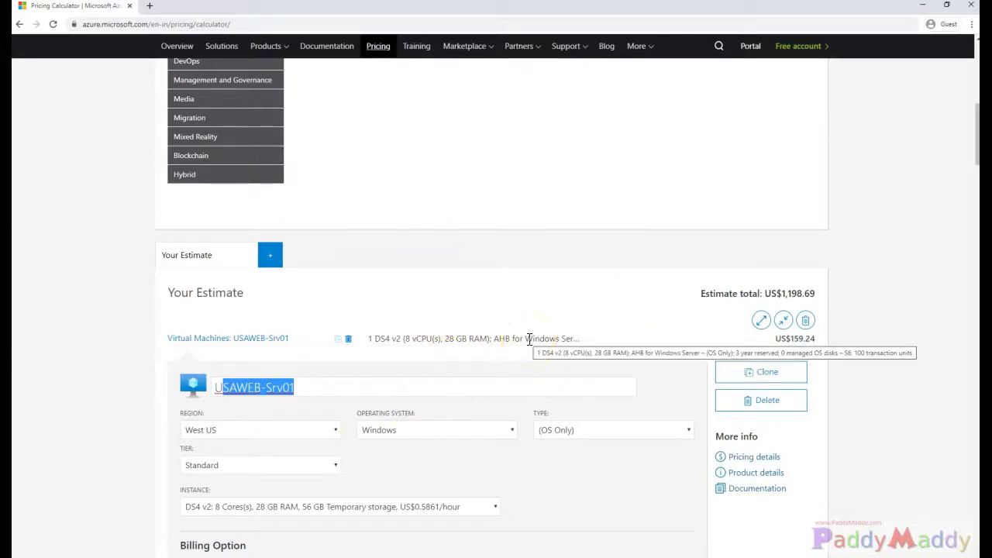
left_click(321, 295)
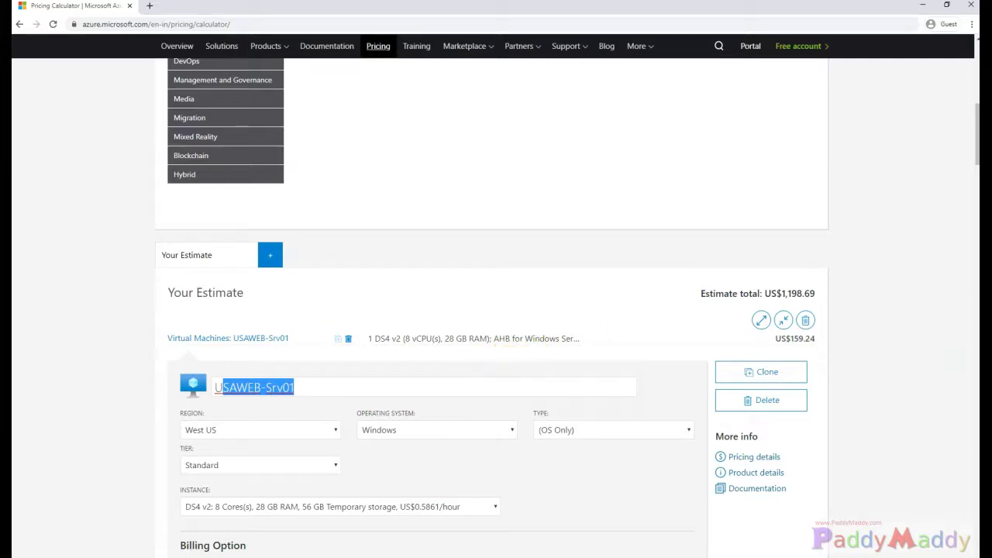
mouse_move(976, 151)
left_mouse_down()
mouse_move(959, 288)
mouse_move(976, 405)
mouse_move(976, 527)
left_mouse_up()
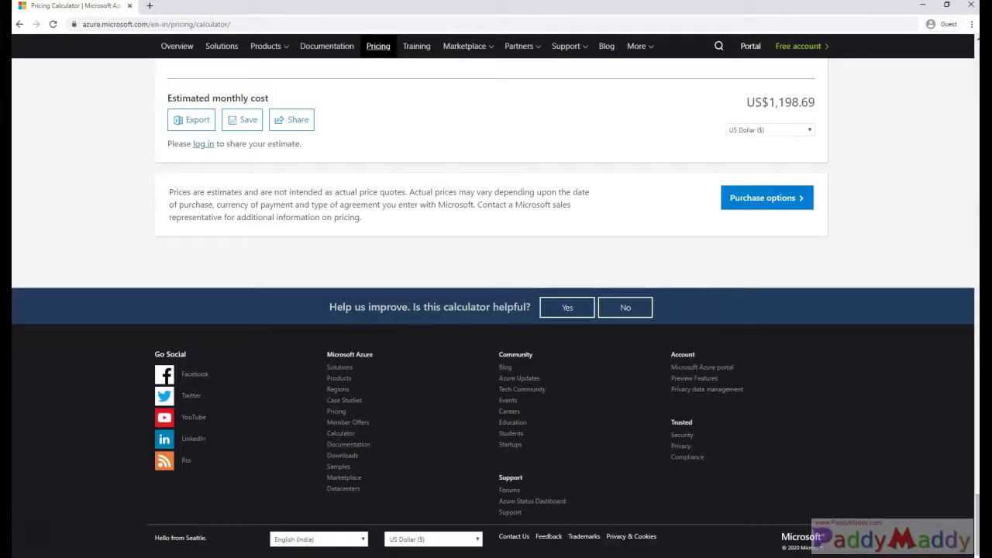